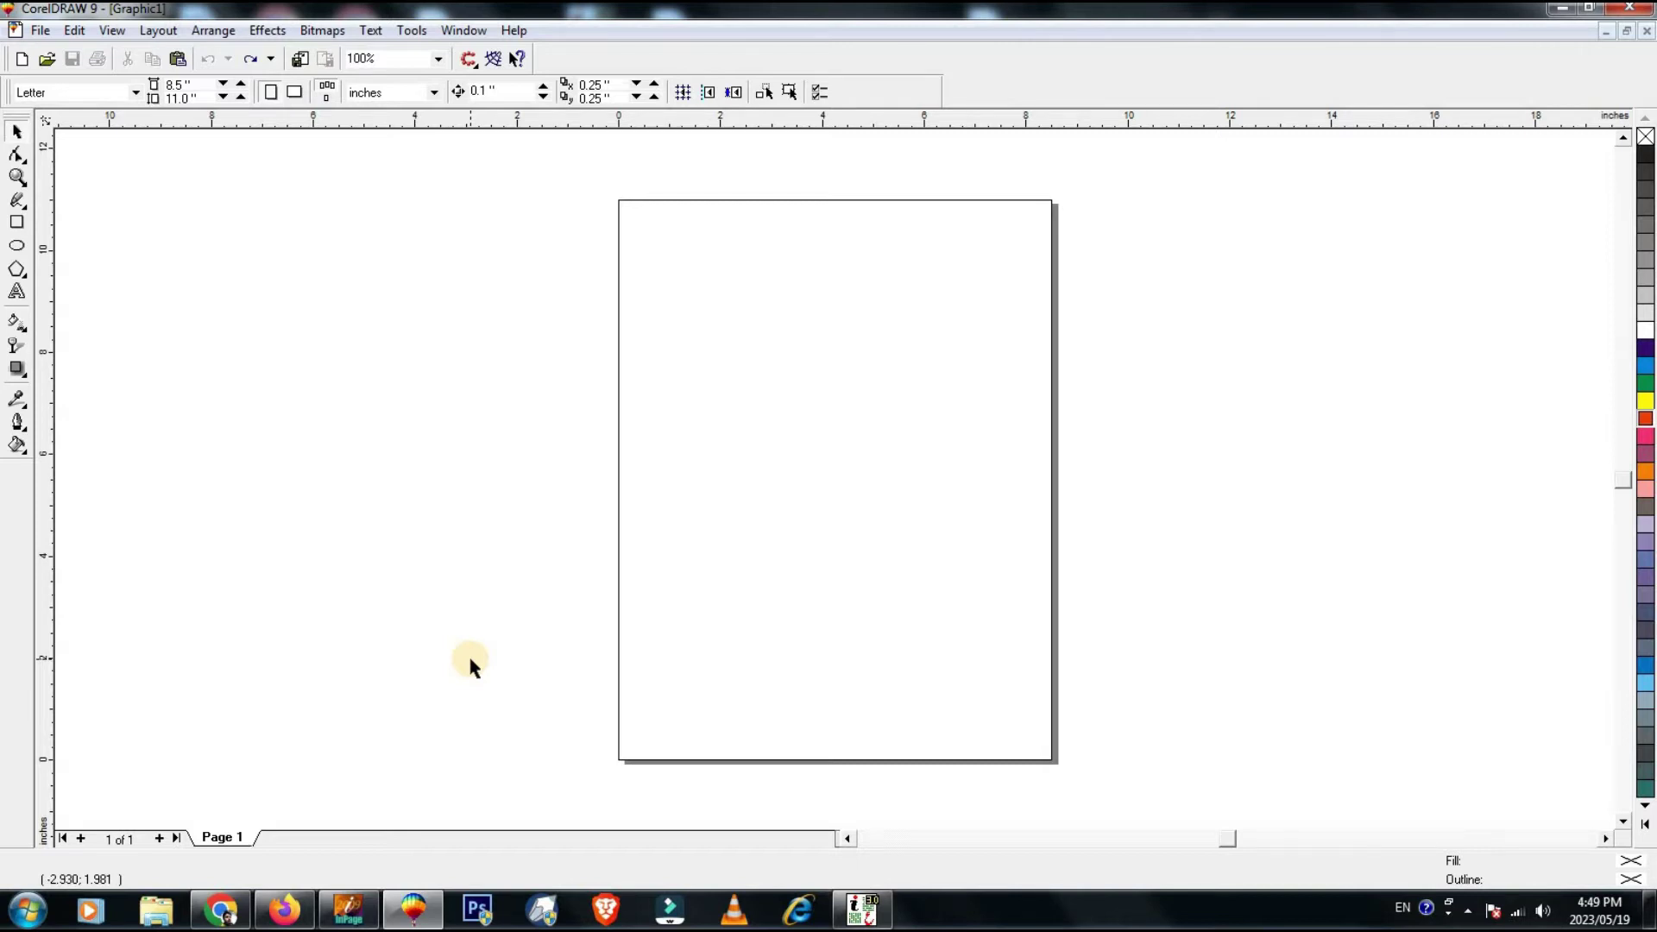
# Paste the copied sample thumbnail onto the page to view it, and delete it.
pyautogui.hotkey('ctrl', 'v')
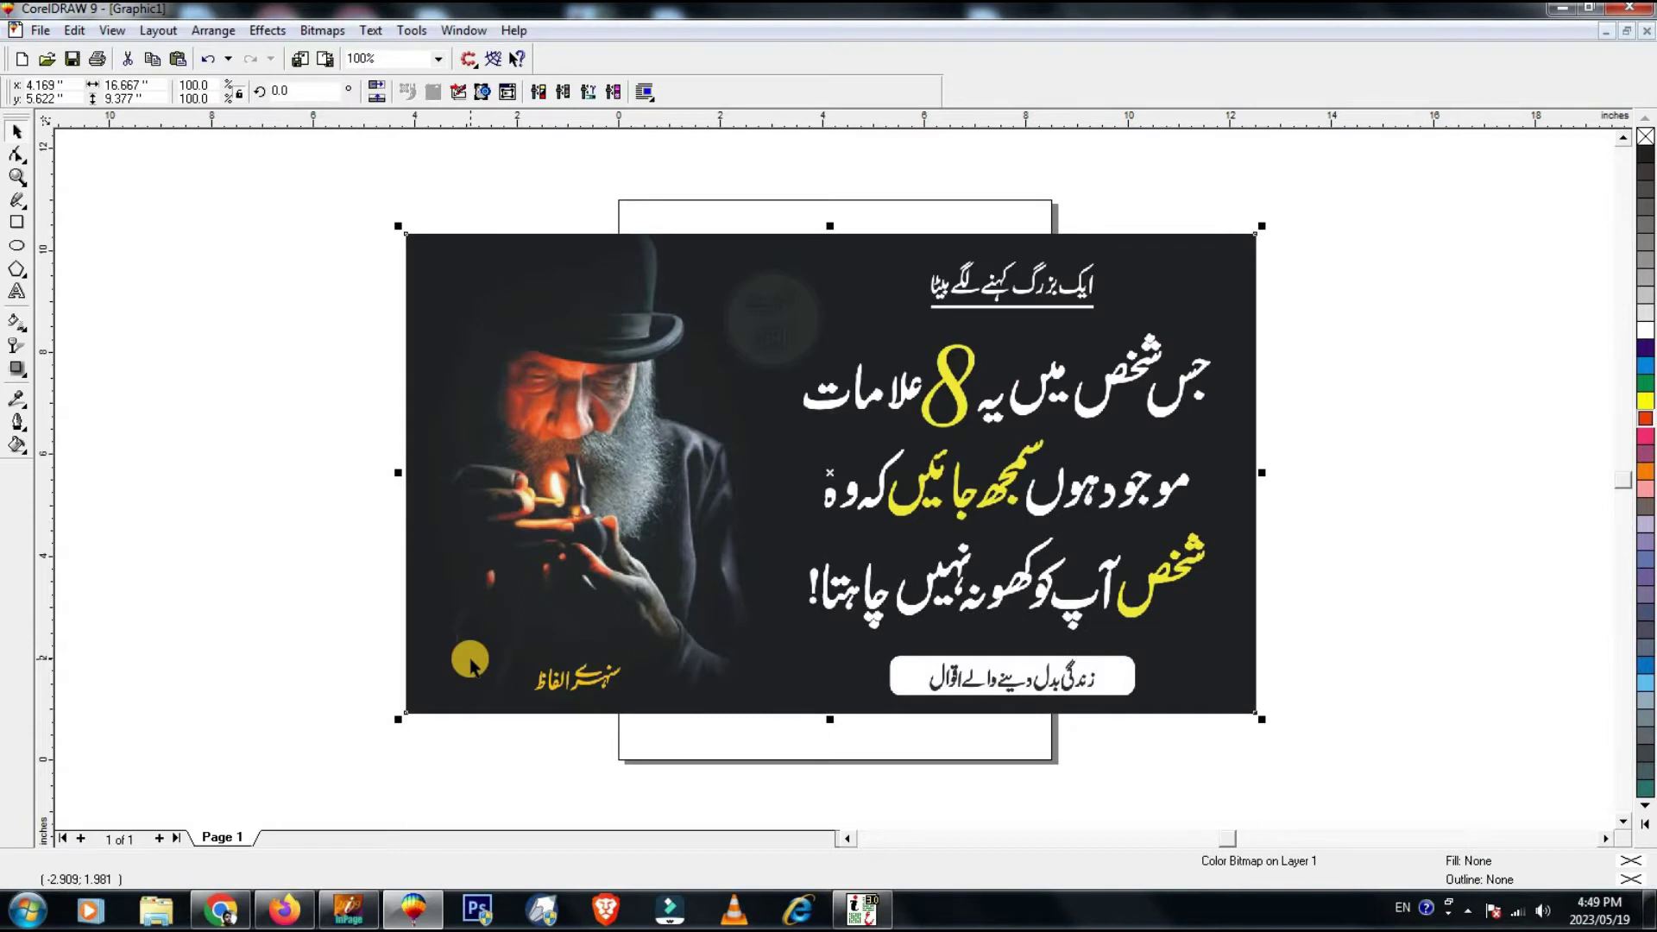
pyautogui.click(313, 483)
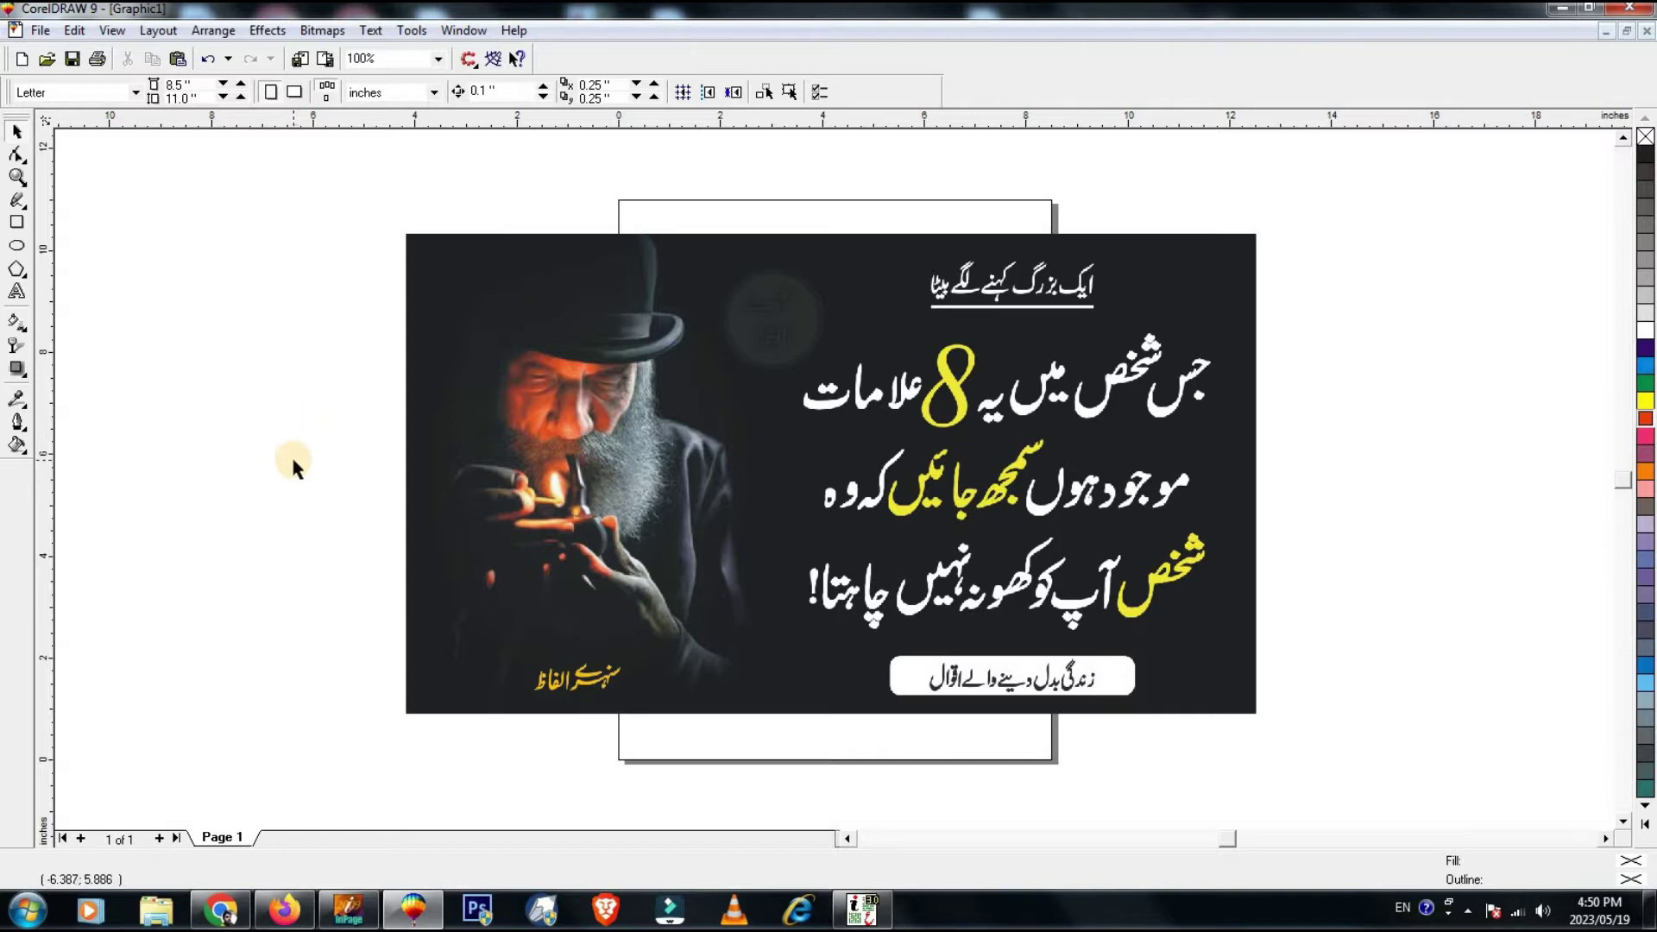
pyautogui.click(625, 469)
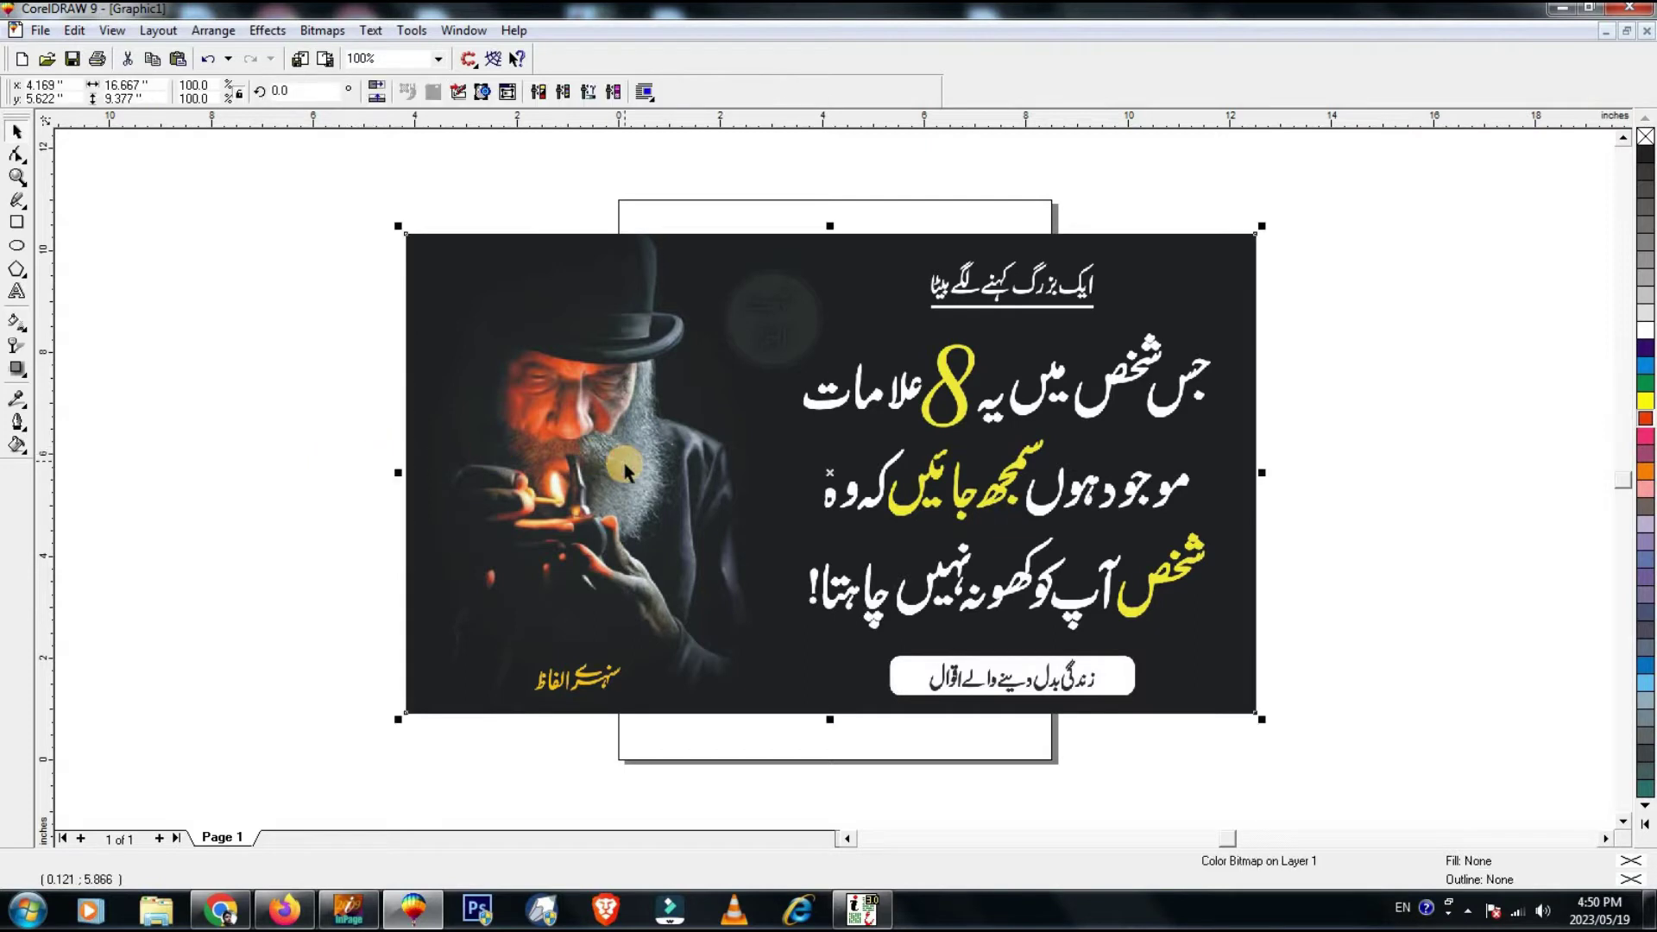
pyautogui.press('Delete')
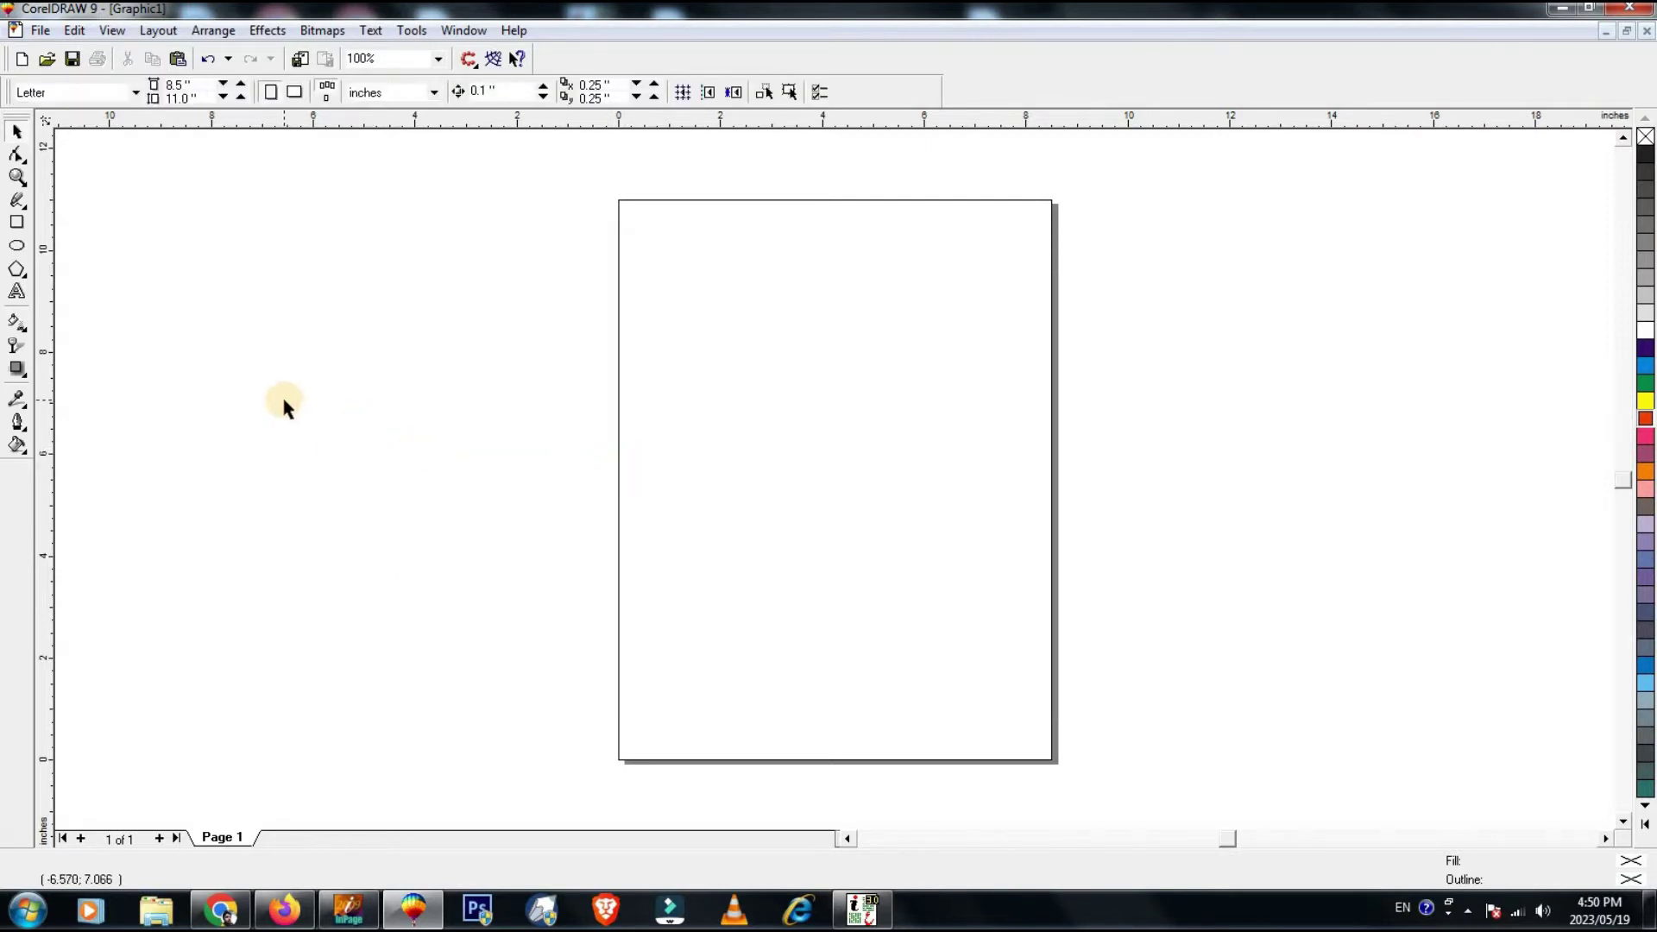
# Draw a rectangle about 12.2 by 6.3 inches across the middle of the page.
pyautogui.click(18, 223)
pyautogui.moveTo(520, 304); pyautogui.dragTo(793, 474)
pyautogui.moveTo(869, 513); pyautogui.dragTo(1143, 625)
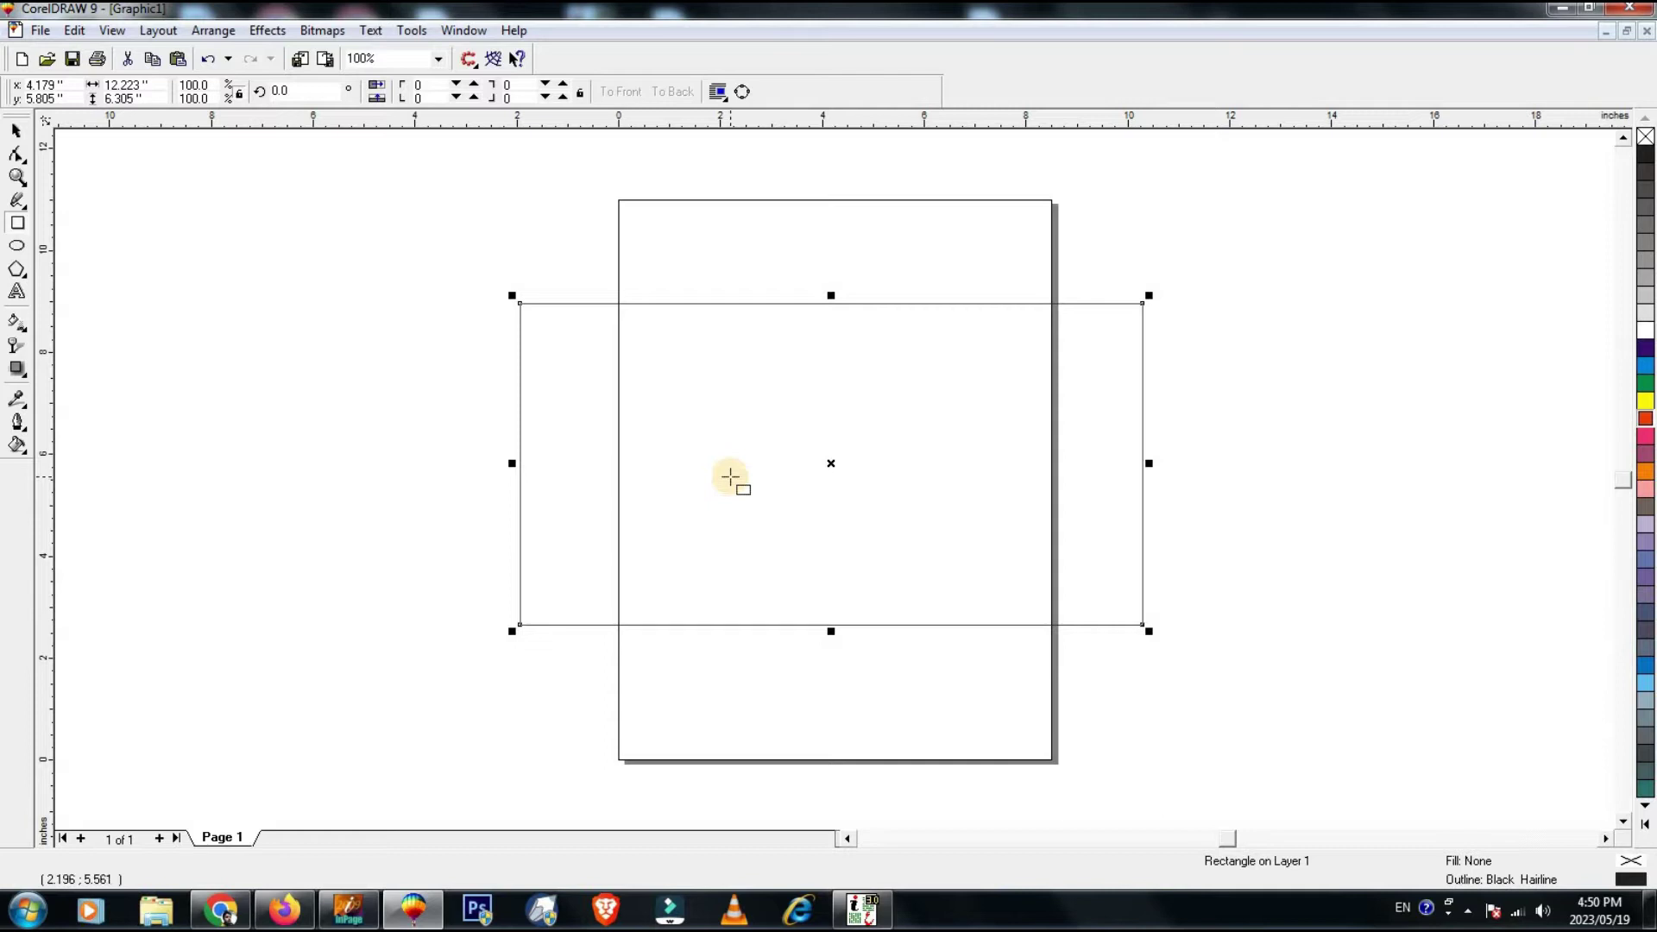
pyautogui.press('space')
# Set the rectangle's size to 1280 inches wide and 720 inches high.
pyautogui.doubleClick(159, 86)
pyautogui.write('12')
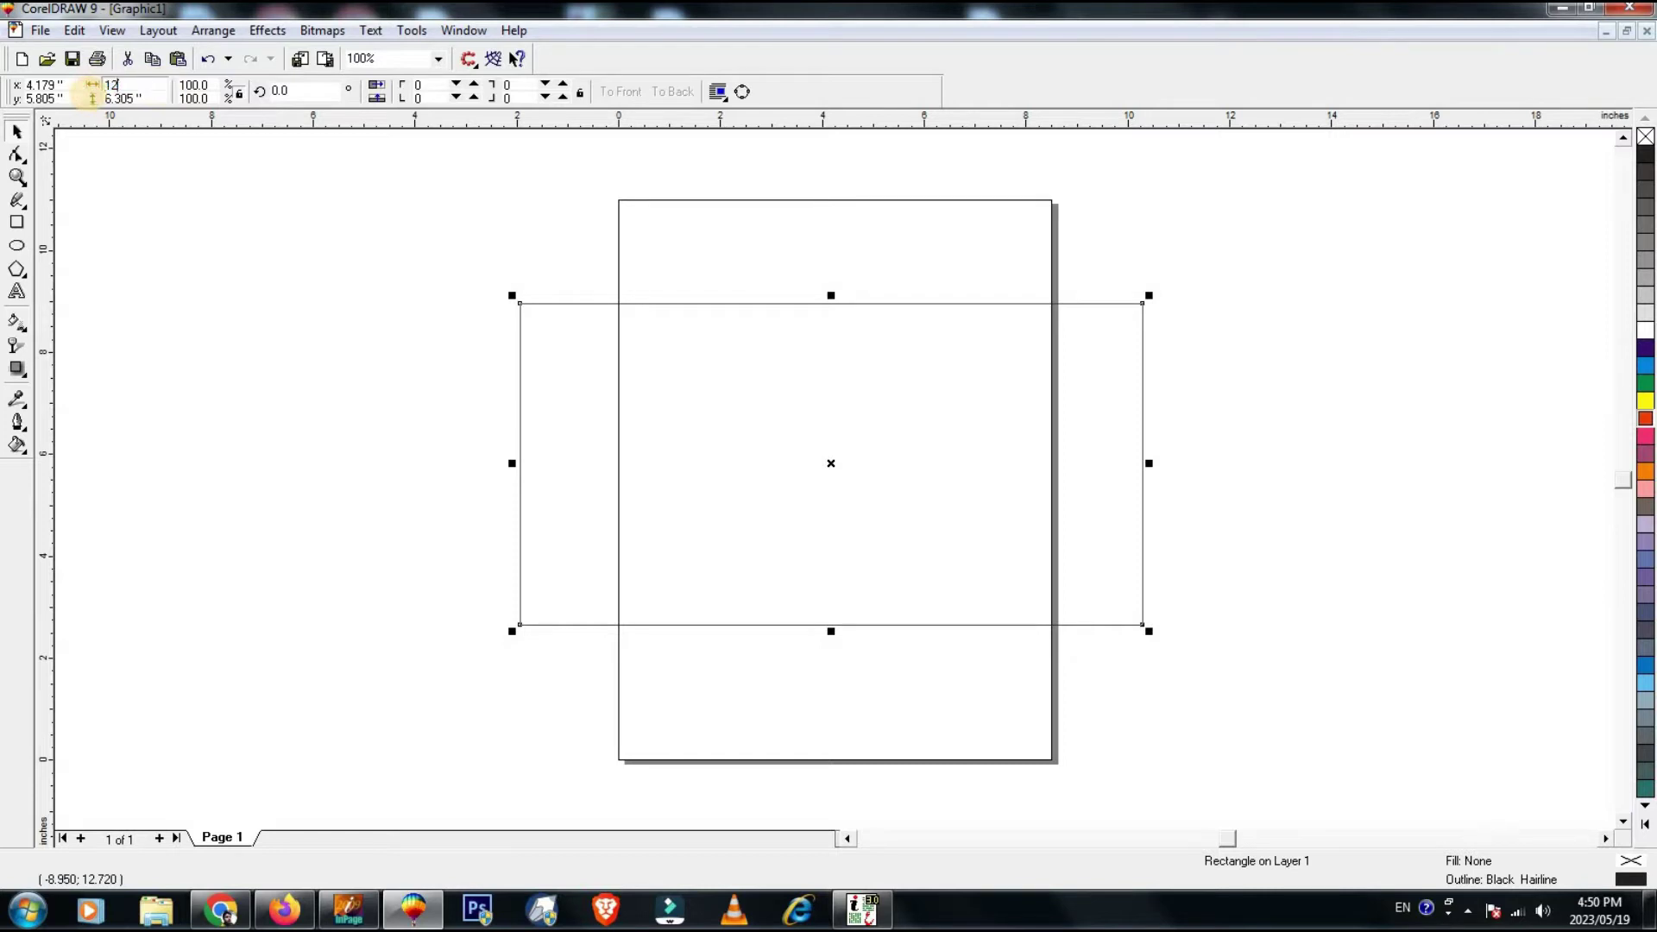
pyautogui.write('80')
pyautogui.press('Tab')
pyautogui.write('720')
pyautogui.press('Return')
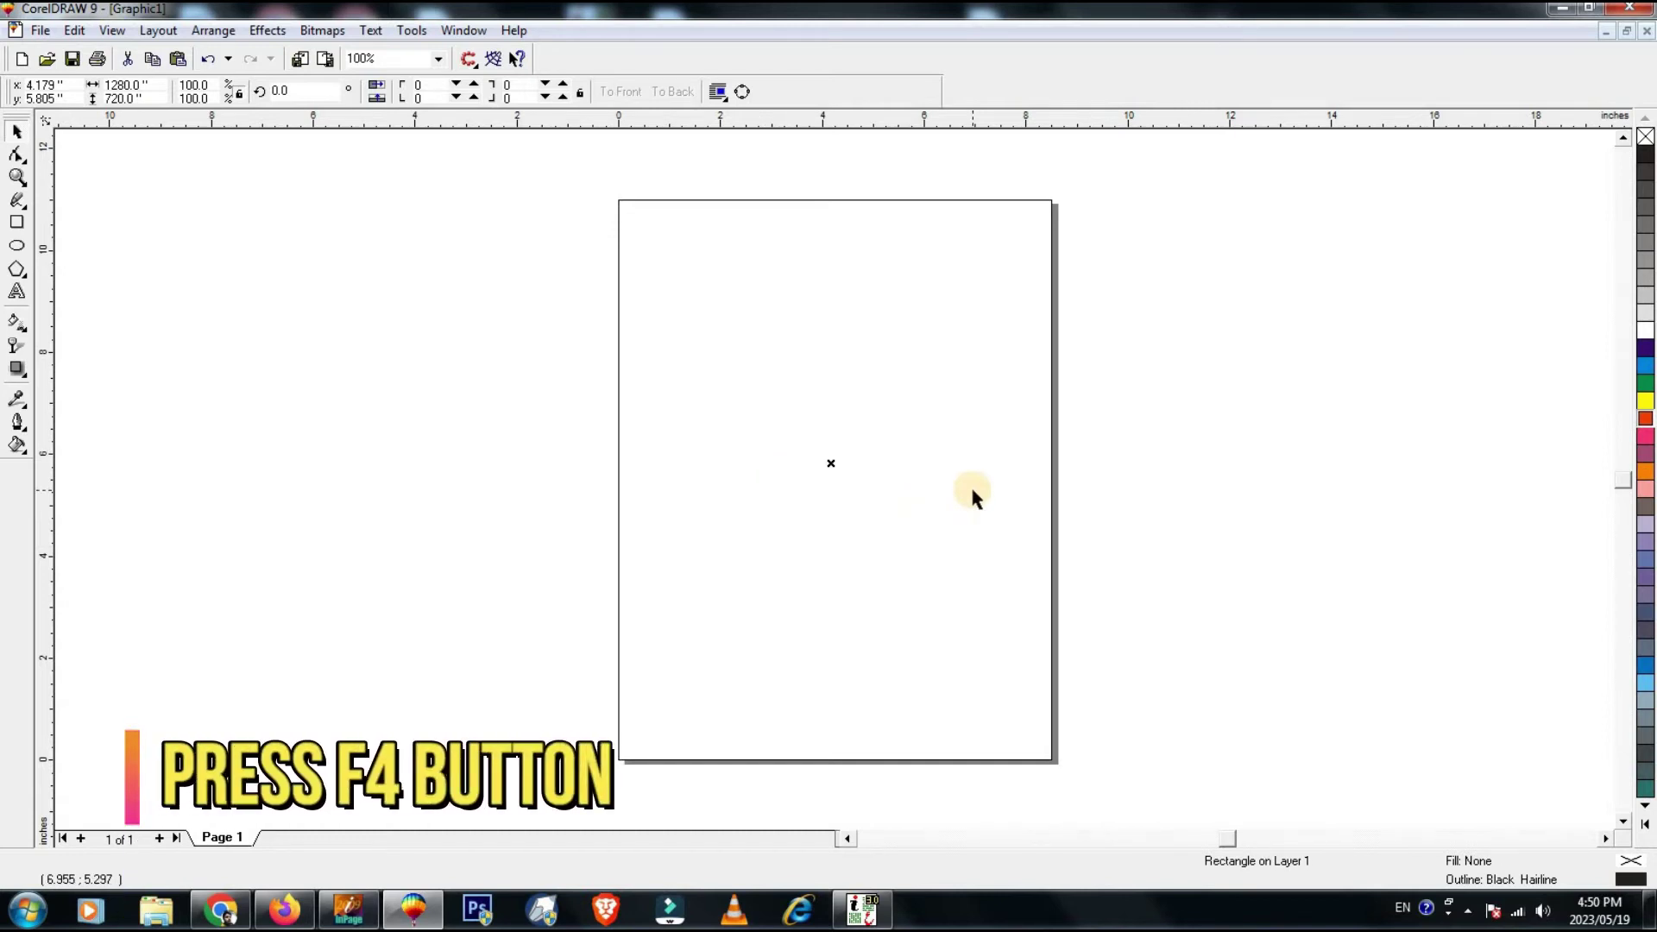
# Scale the rectangle down proportionally about its centre to about 7.57 by 4.26 inches so it fits on the page.
pyautogui.press('F4')
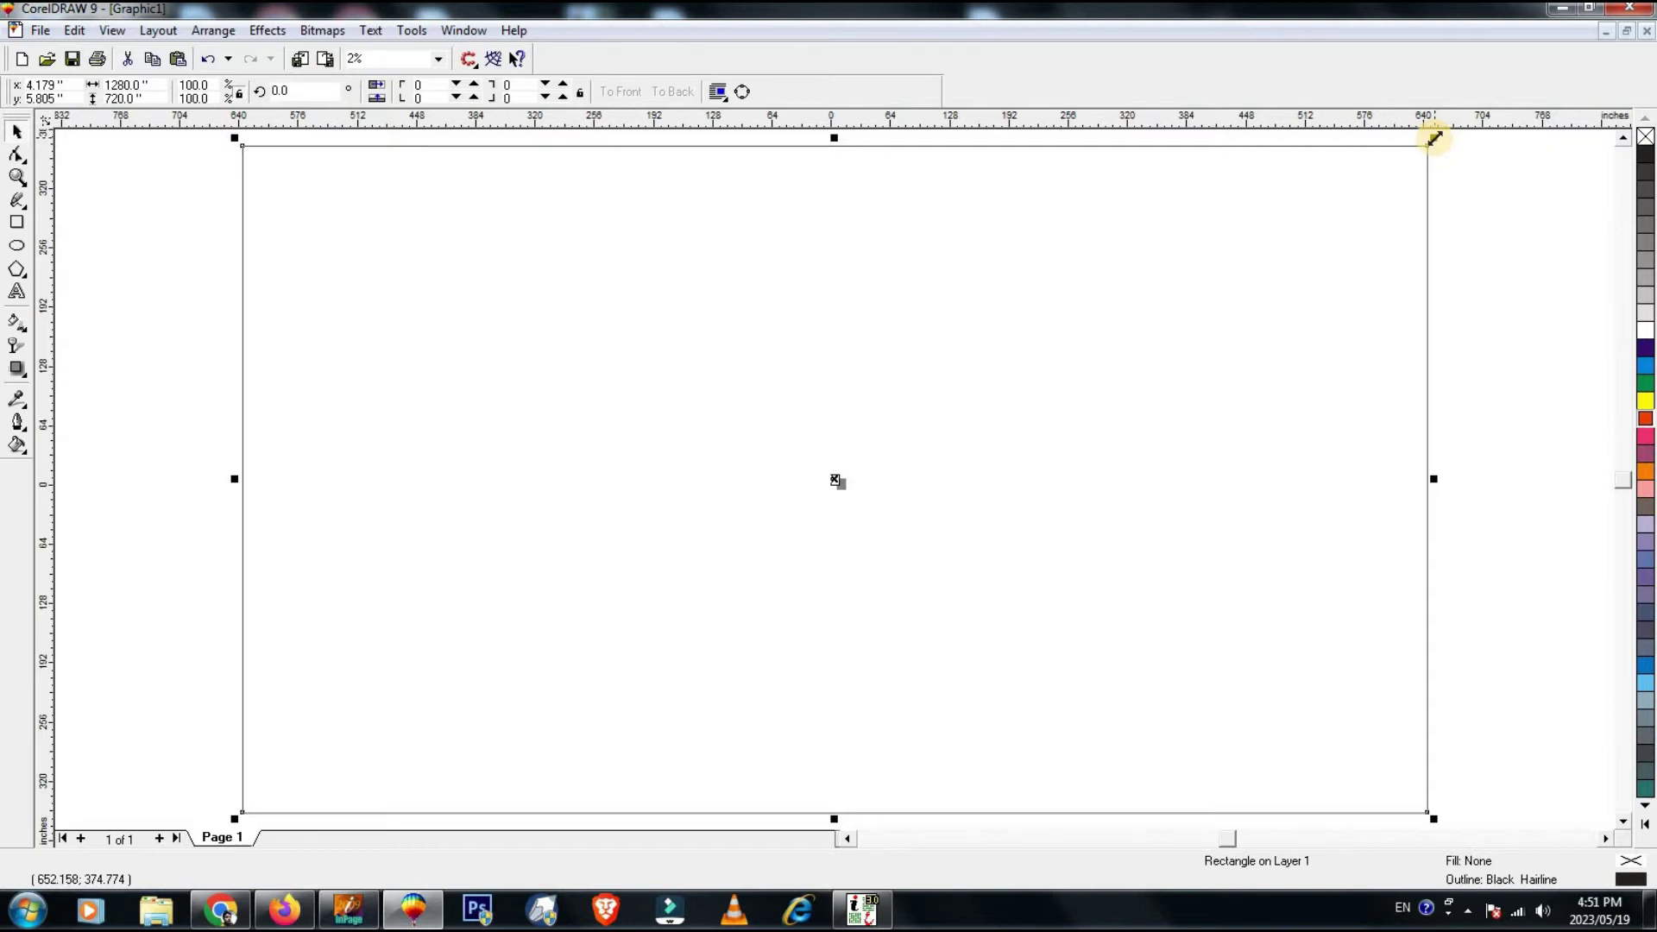
pyautogui.moveTo(1433, 138); pyautogui.dragTo(960, 463)
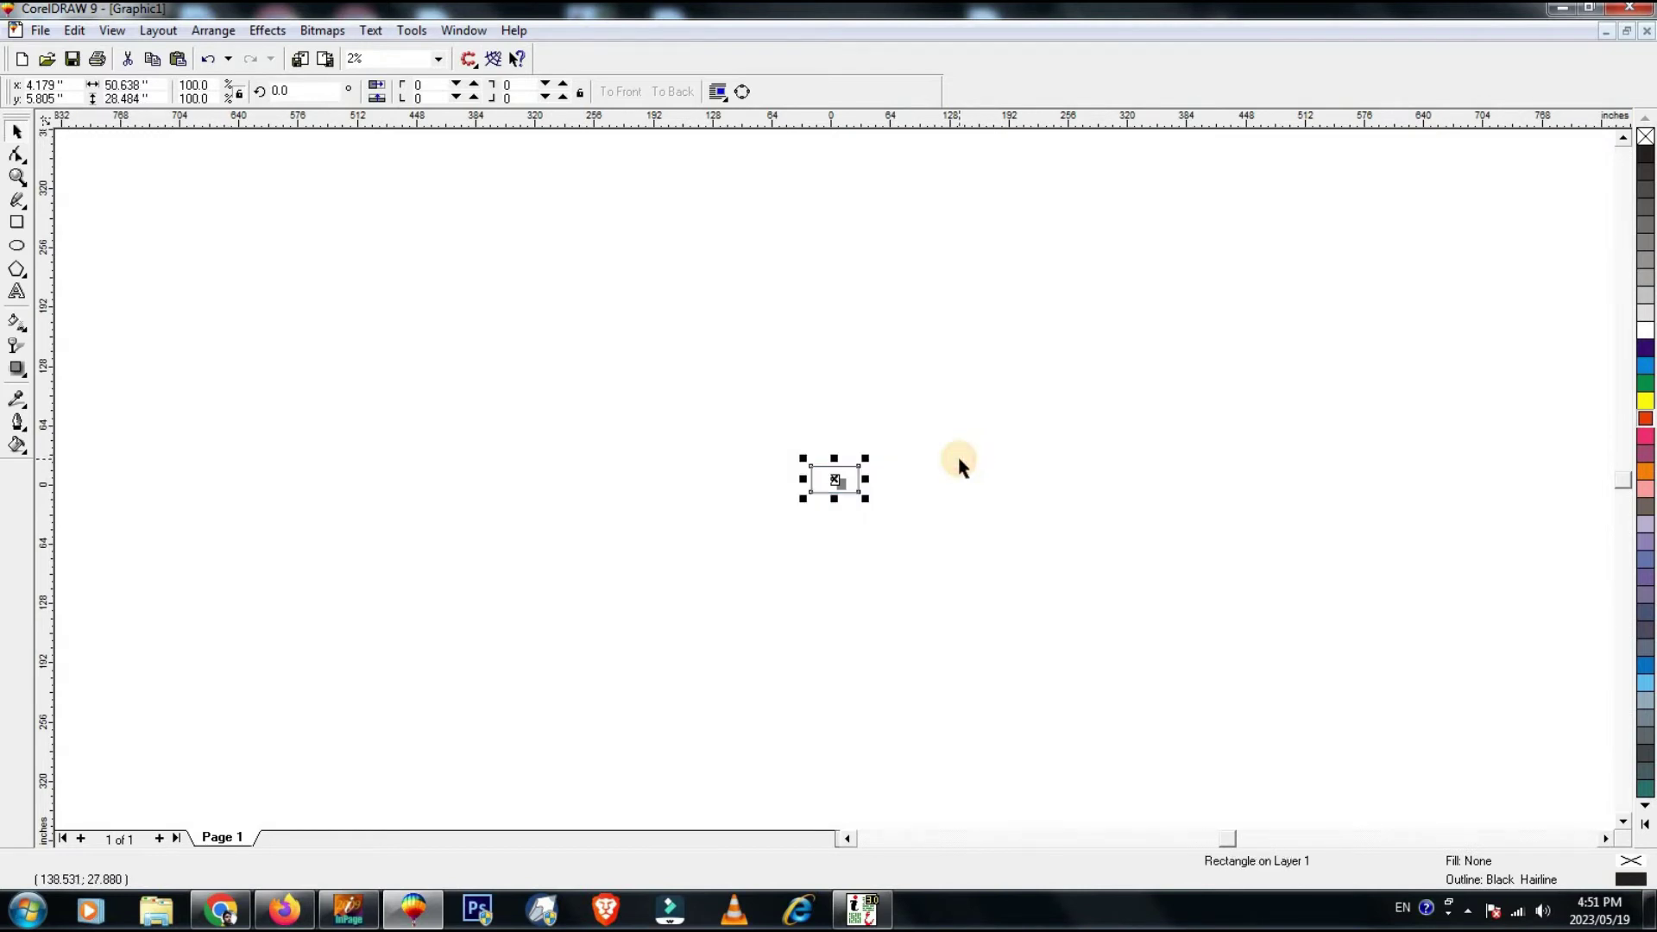
pyautogui.press('F4')
pyautogui.moveTo(1433, 138); pyautogui.dragTo(1054, 426)
pyautogui.press('F4')
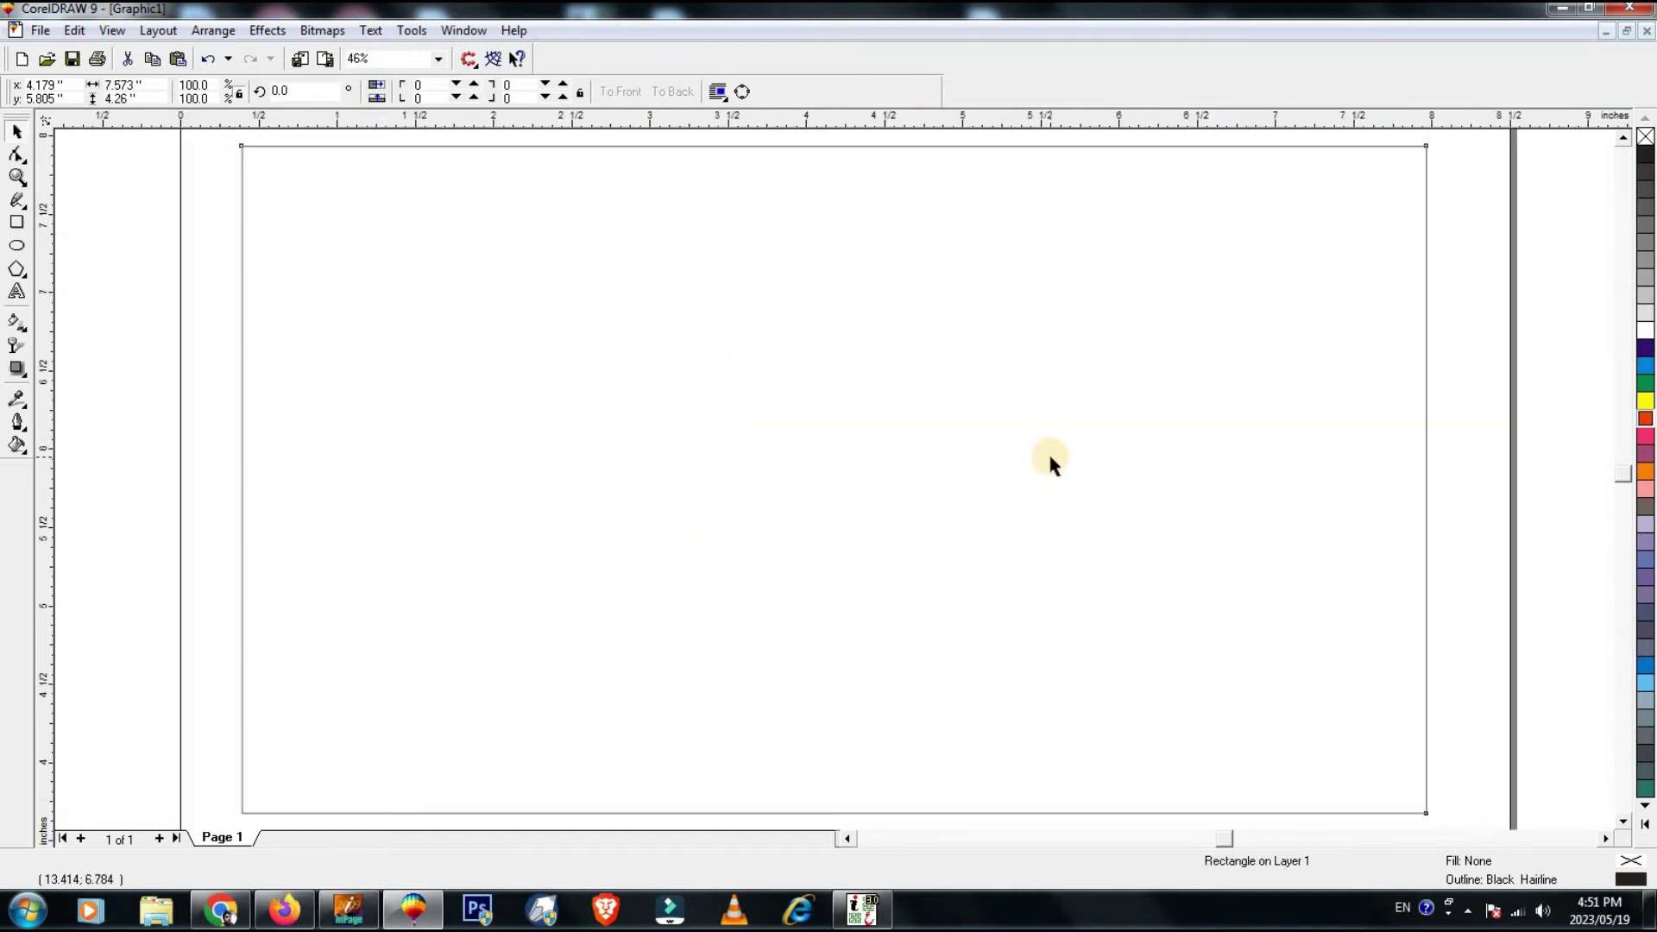
pyautogui.click(1054, 469)
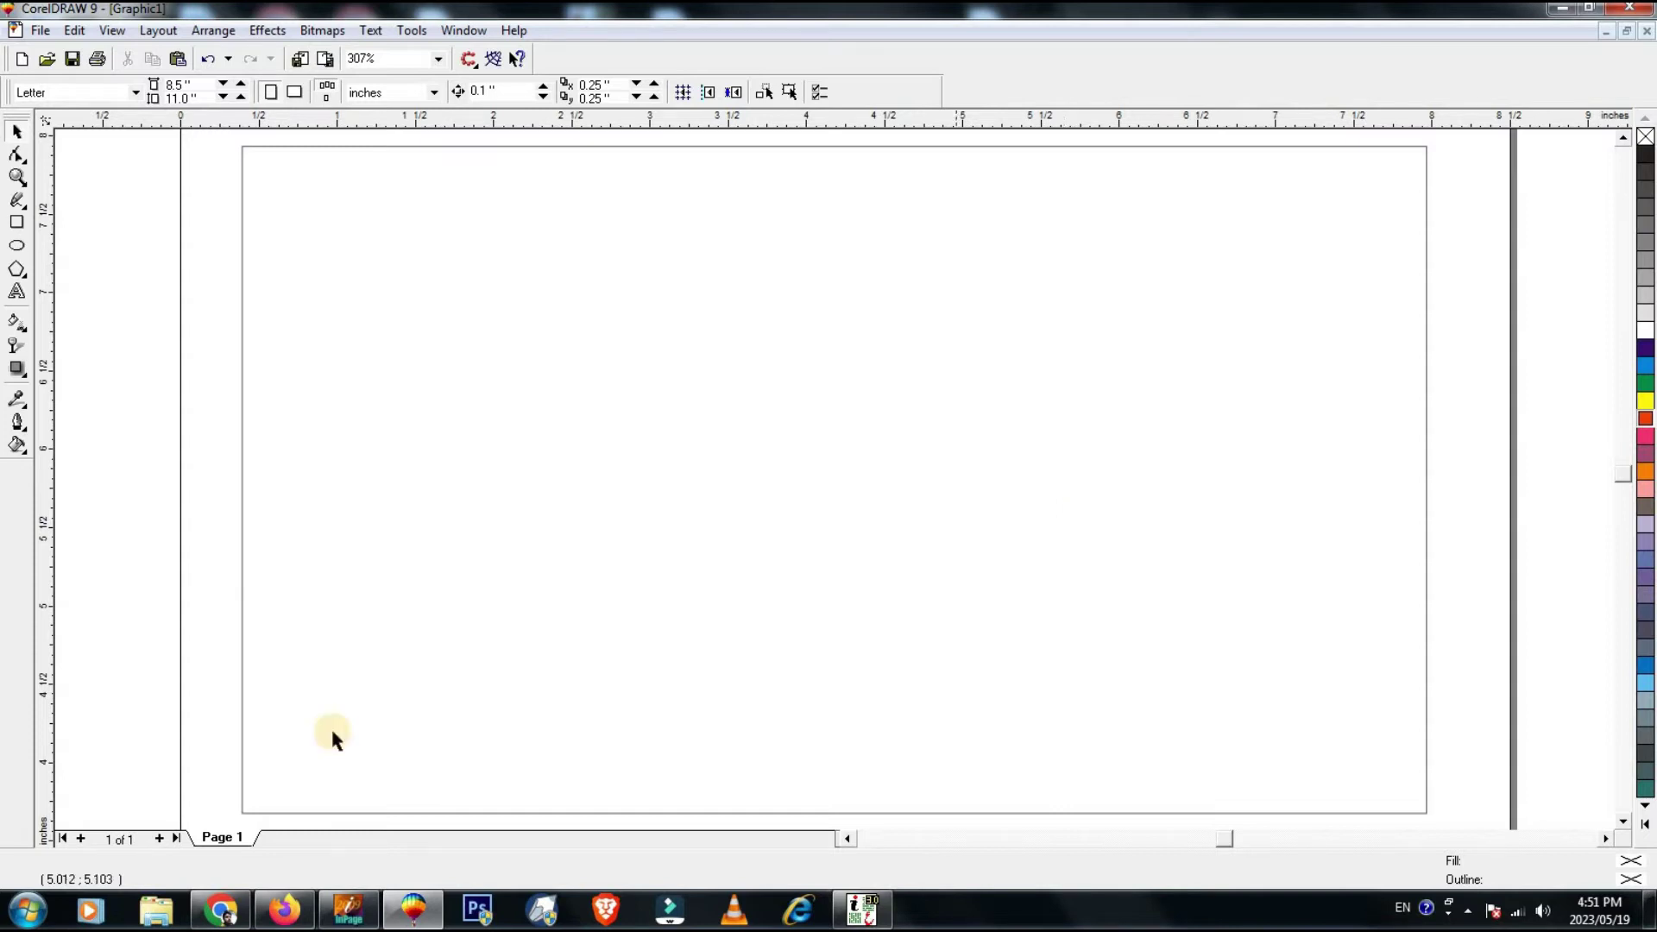
# Switch to InPage, copy the Urdu text box as an object, and paste it into the CorelDRAW page.
pyautogui.click(337, 918)
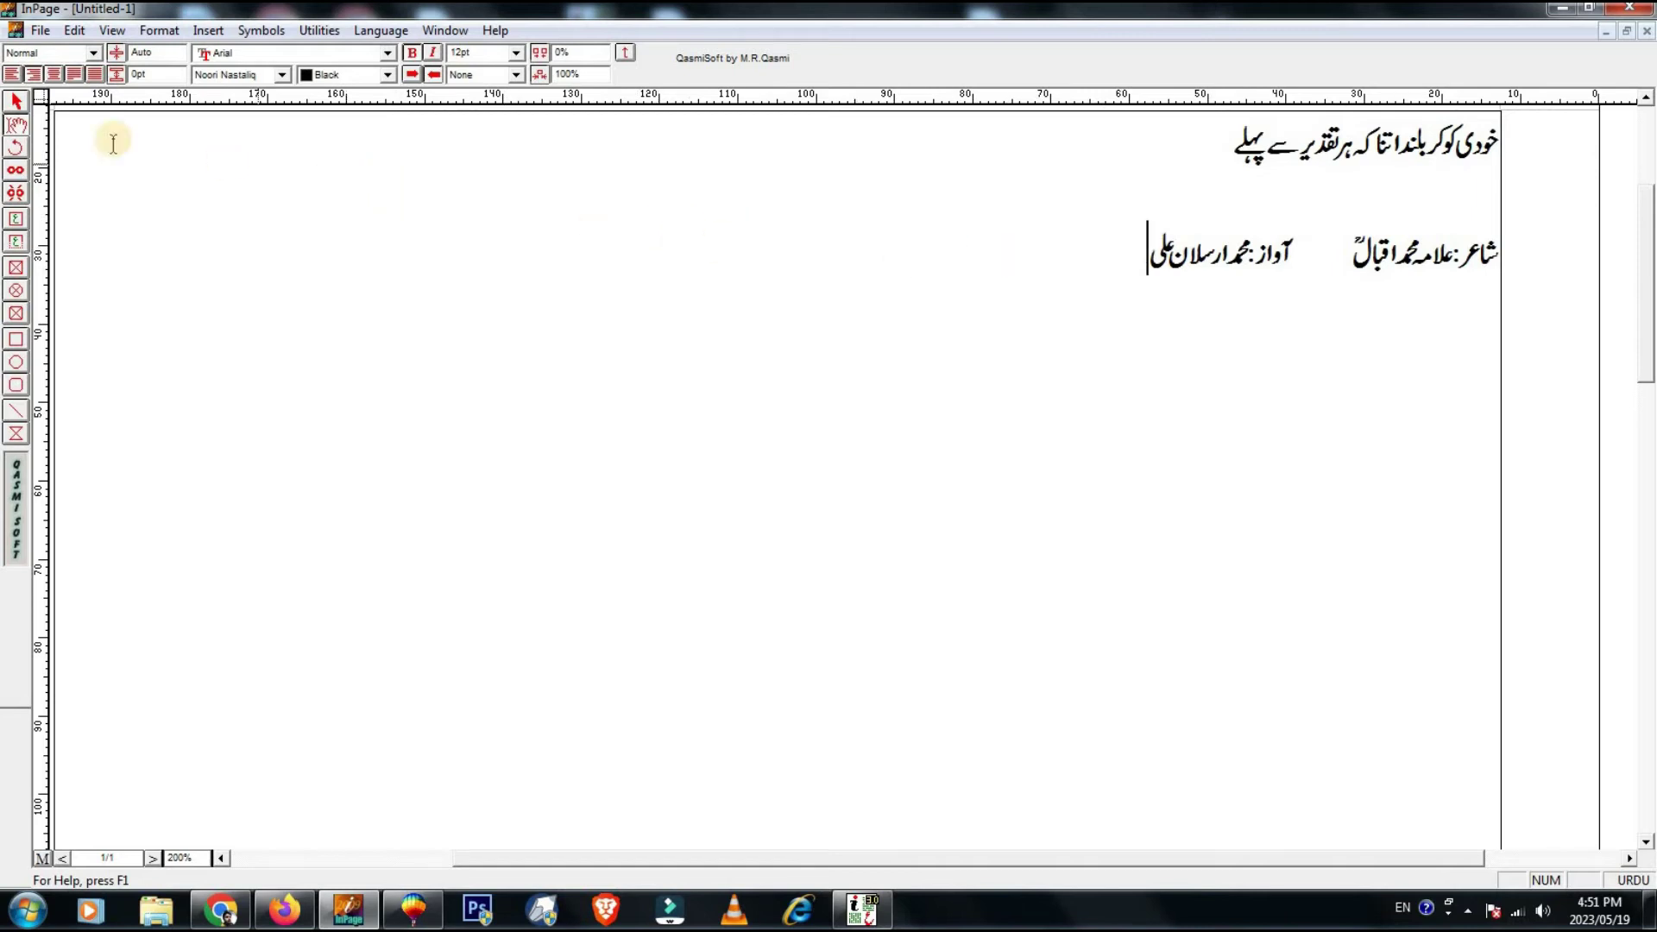
pyautogui.click(16, 100)
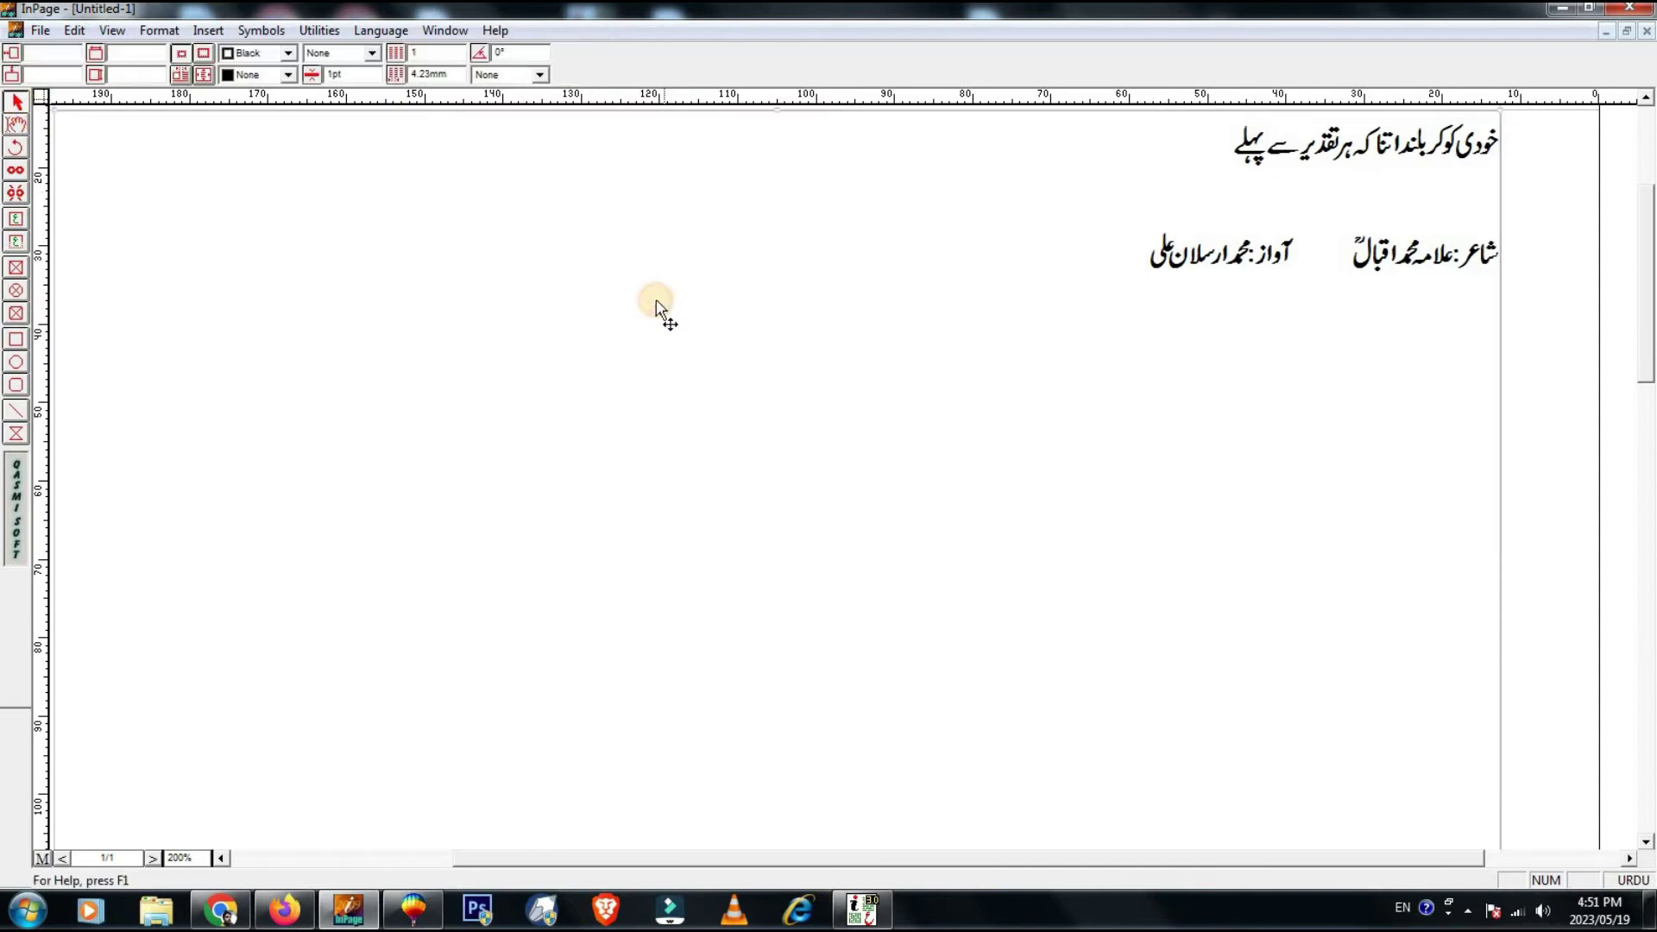
pyautogui.rightClick(767, 281)
pyautogui.click(816, 369)
pyautogui.click(413, 909)
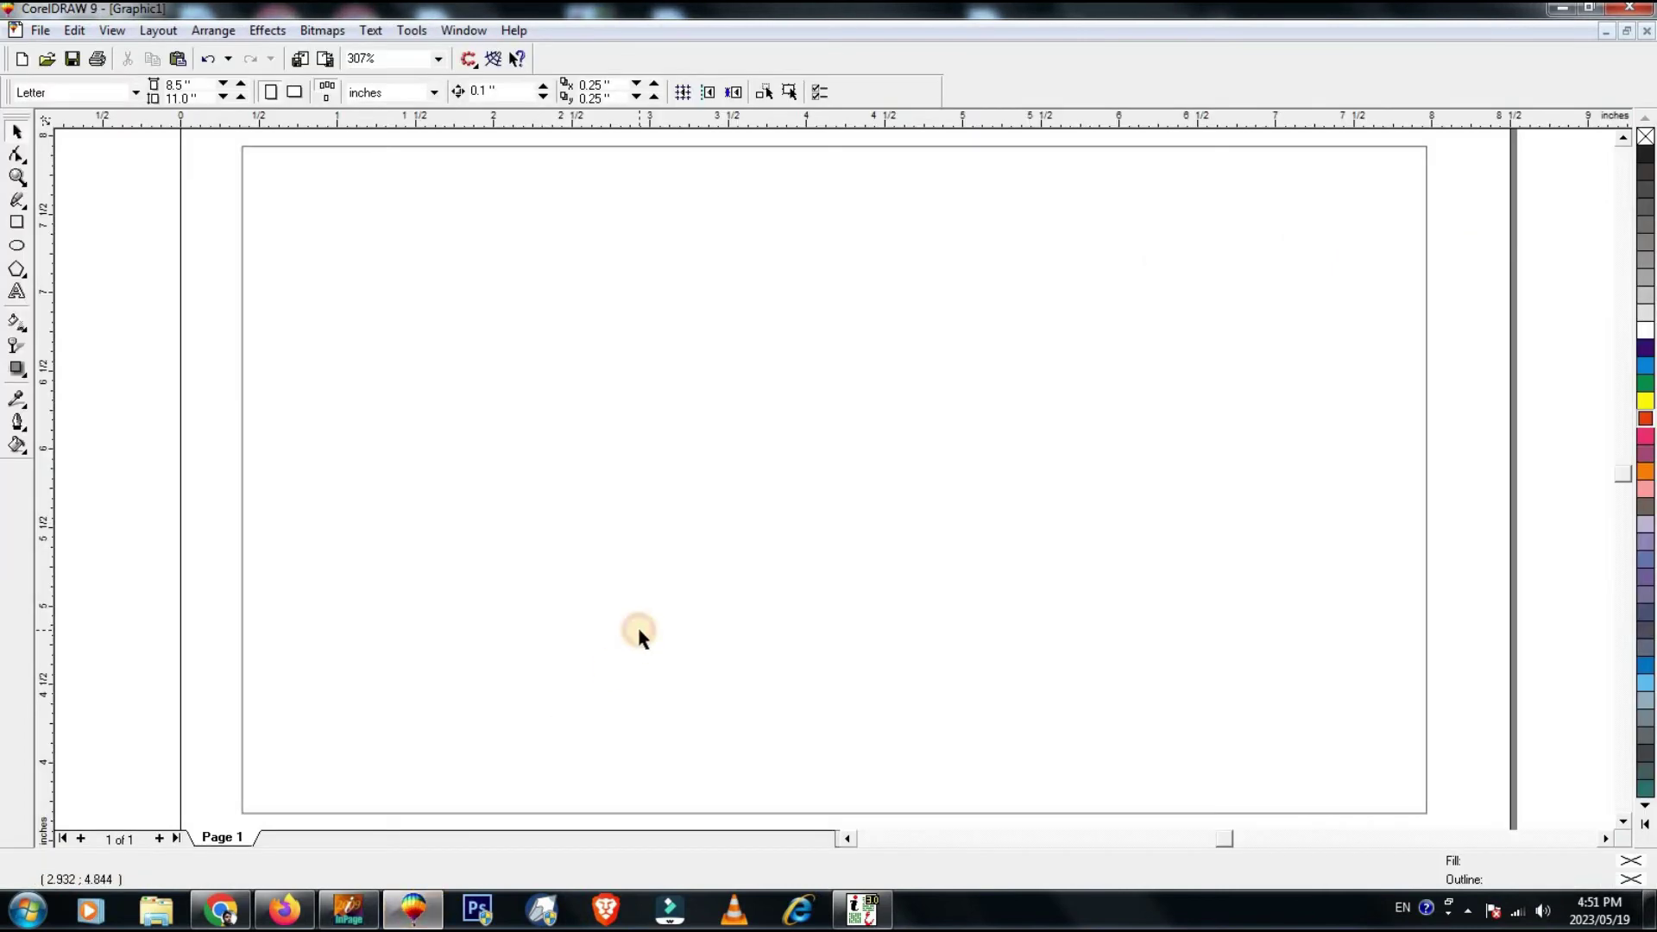
pyautogui.hotkey('ctrl', 'v')
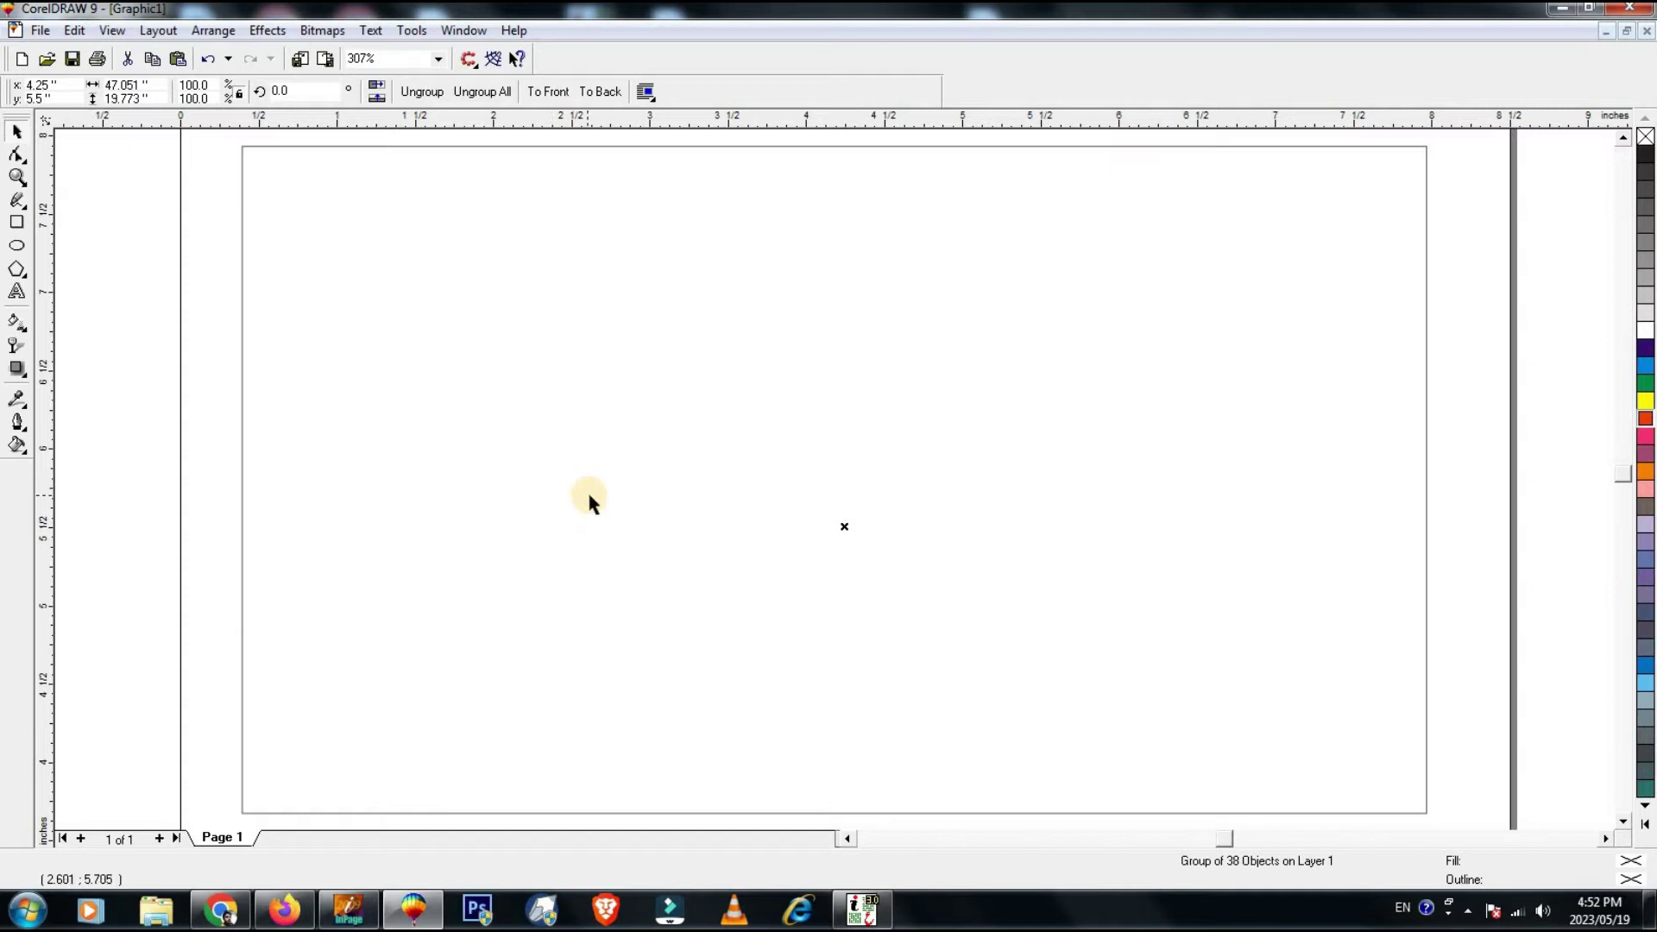
# Scale the pasted text group down to about 3.3 by 1.4 inches and place it inside the rectangle.
pyautogui.press('F4')
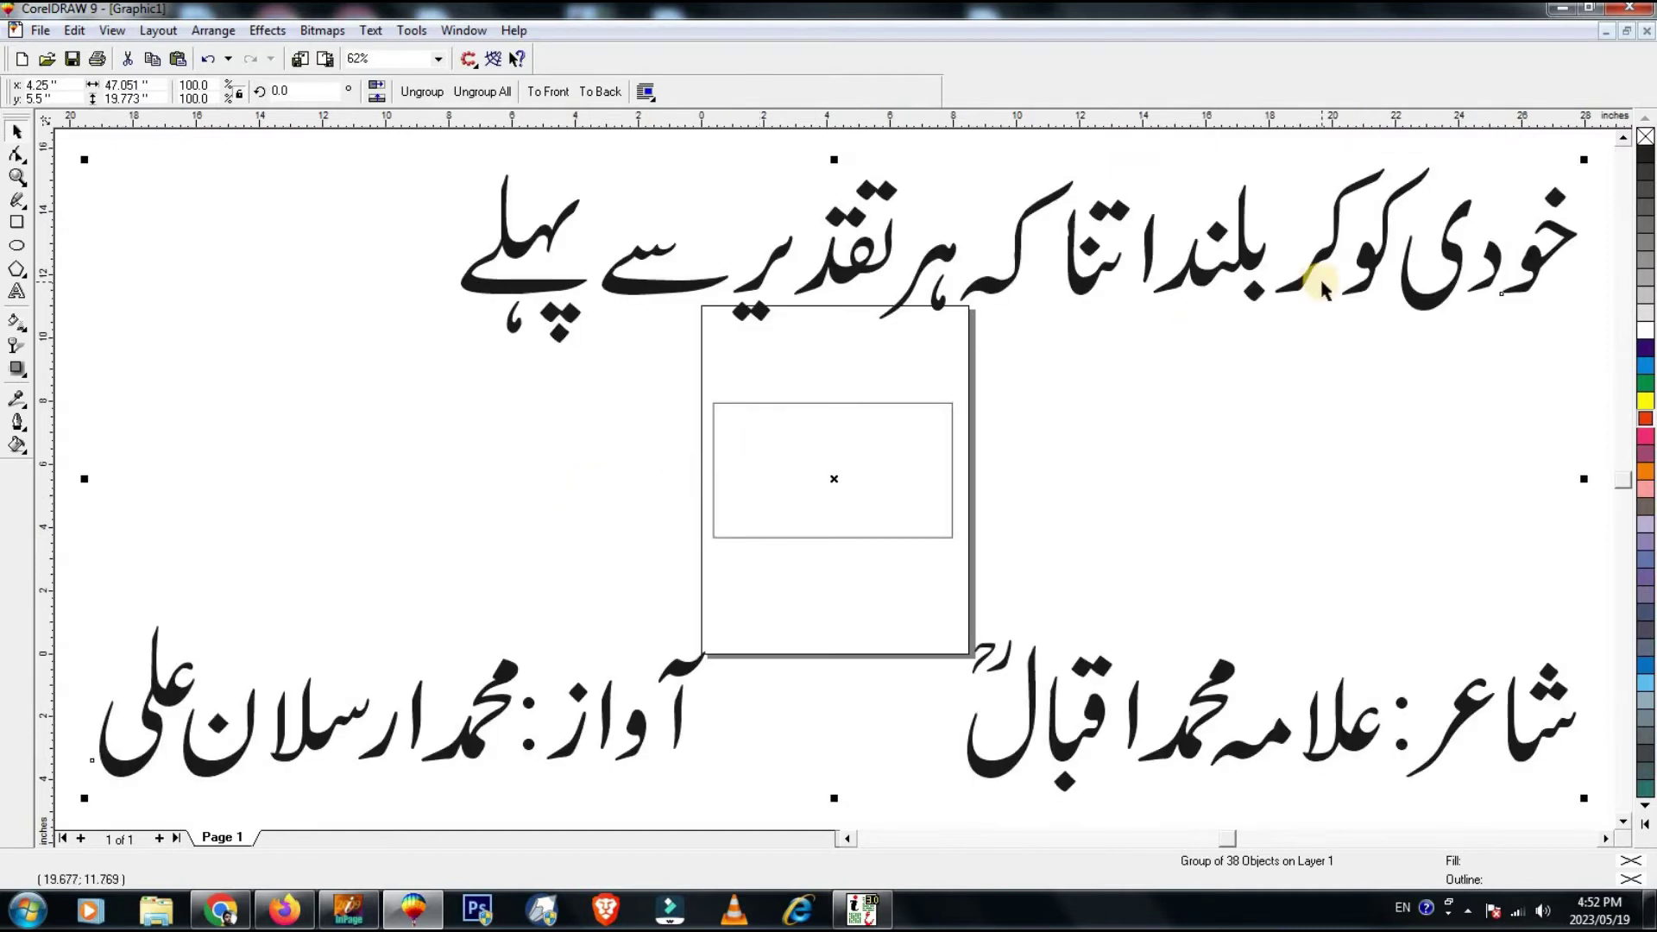
pyautogui.moveTo(1585, 159); pyautogui.dragTo(1121, 443)
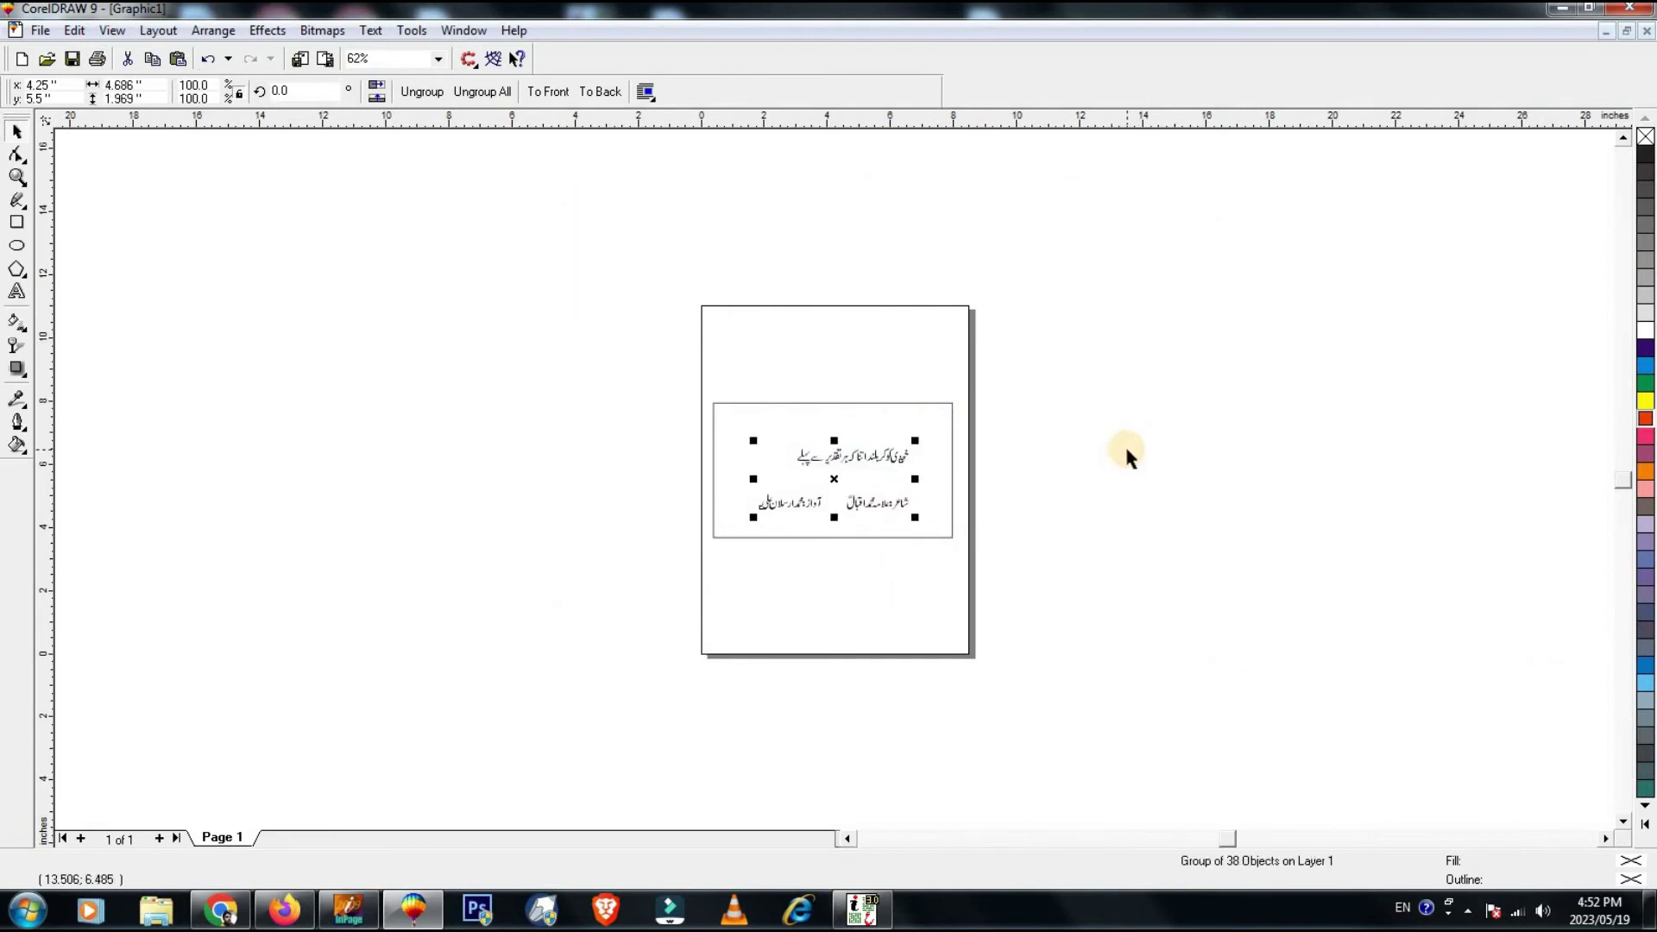
pyautogui.hotkey('shift', 'F2')
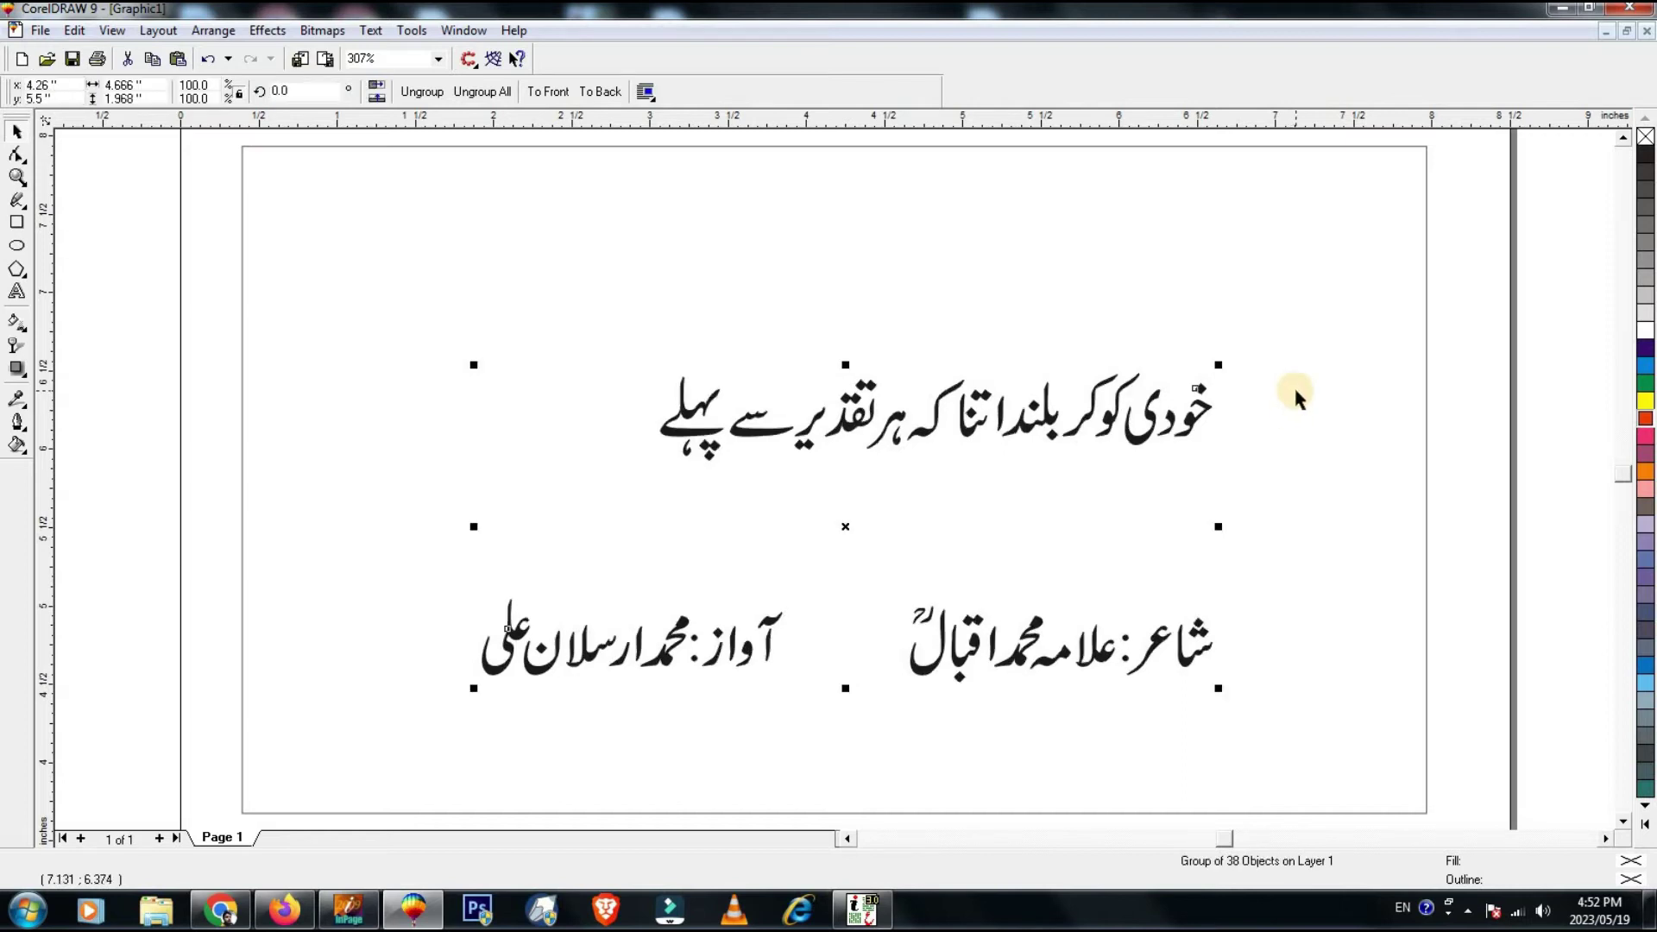
pyautogui.moveTo(1217, 365); pyautogui.dragTo(1081, 417)
pyautogui.click(1136, 348)
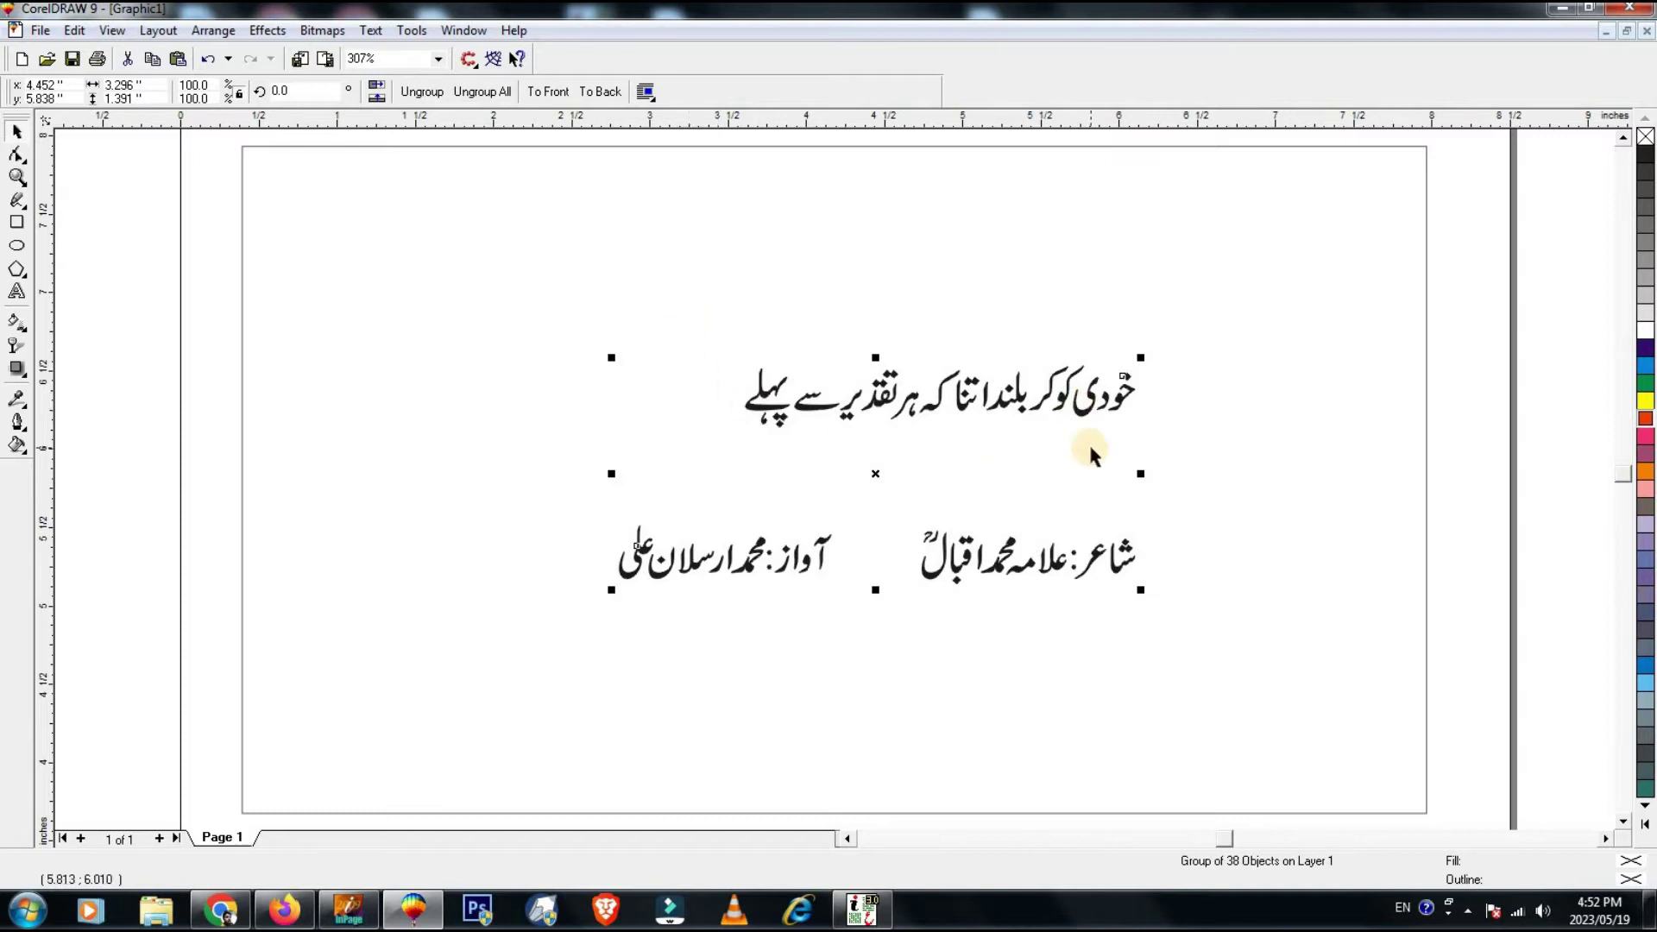
# Ungroup the pasted text and group the letters of the voice credit on the lower line as one object.
pyautogui.click(417, 96)
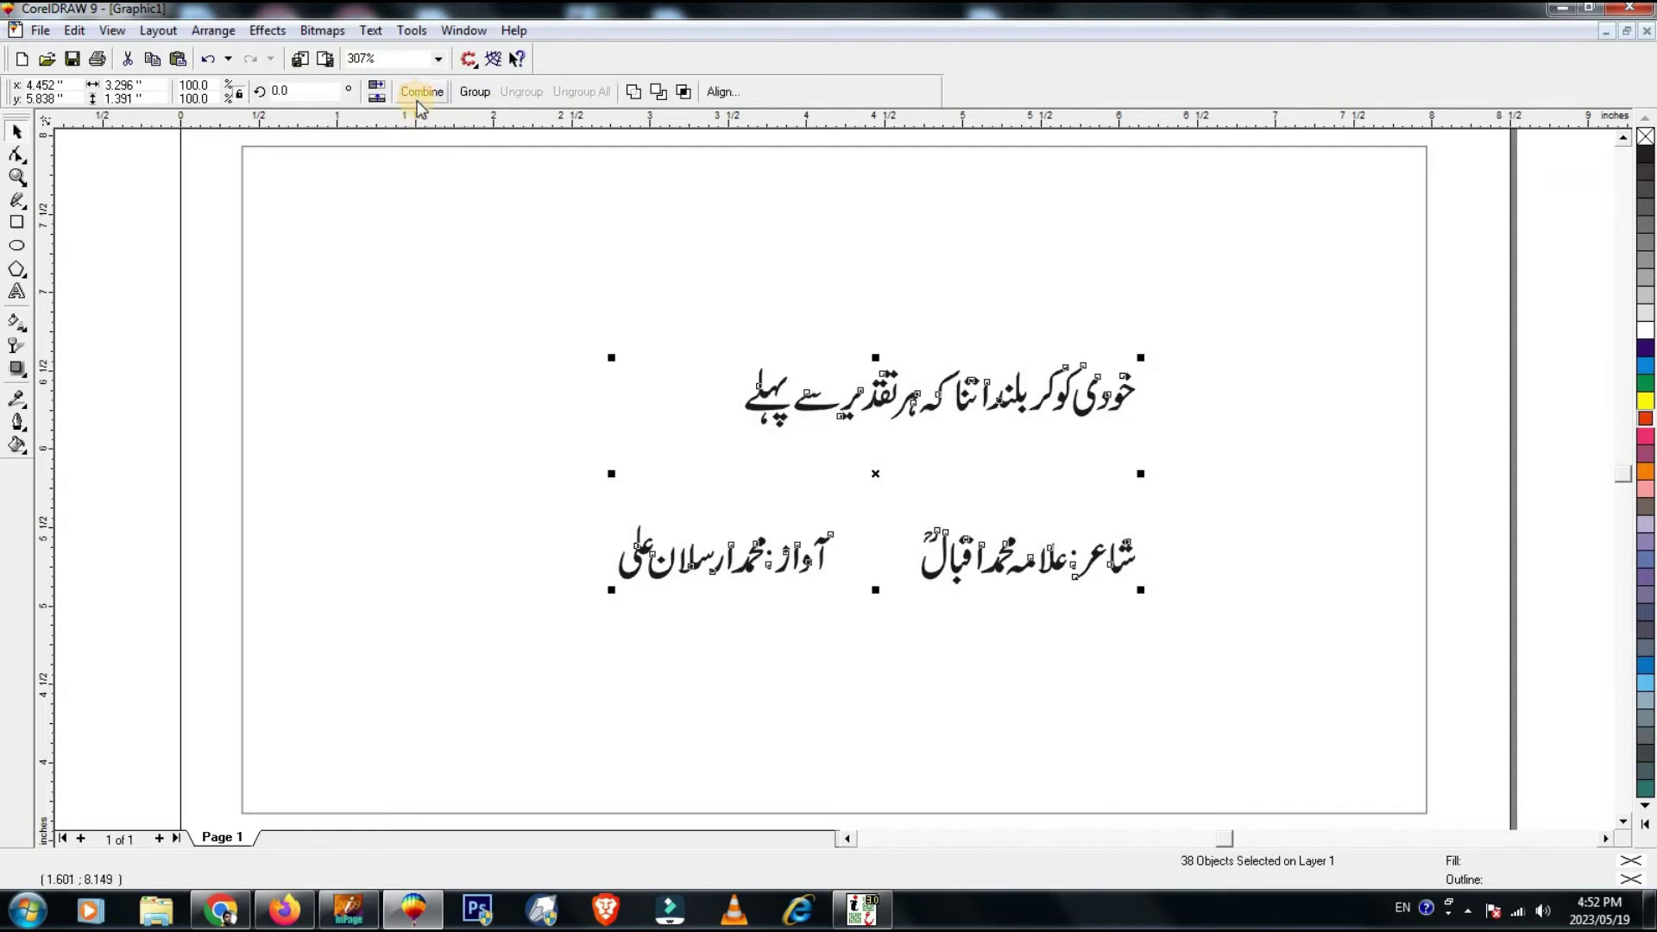
pyautogui.click(699, 338)
pyautogui.moveTo(1033, 437); pyautogui.dragTo(1213, 462)
pyautogui.moveTo(901, 515); pyautogui.dragTo(1144, 621)
pyautogui.moveTo(853, 493); pyautogui.dragTo(766, 593)
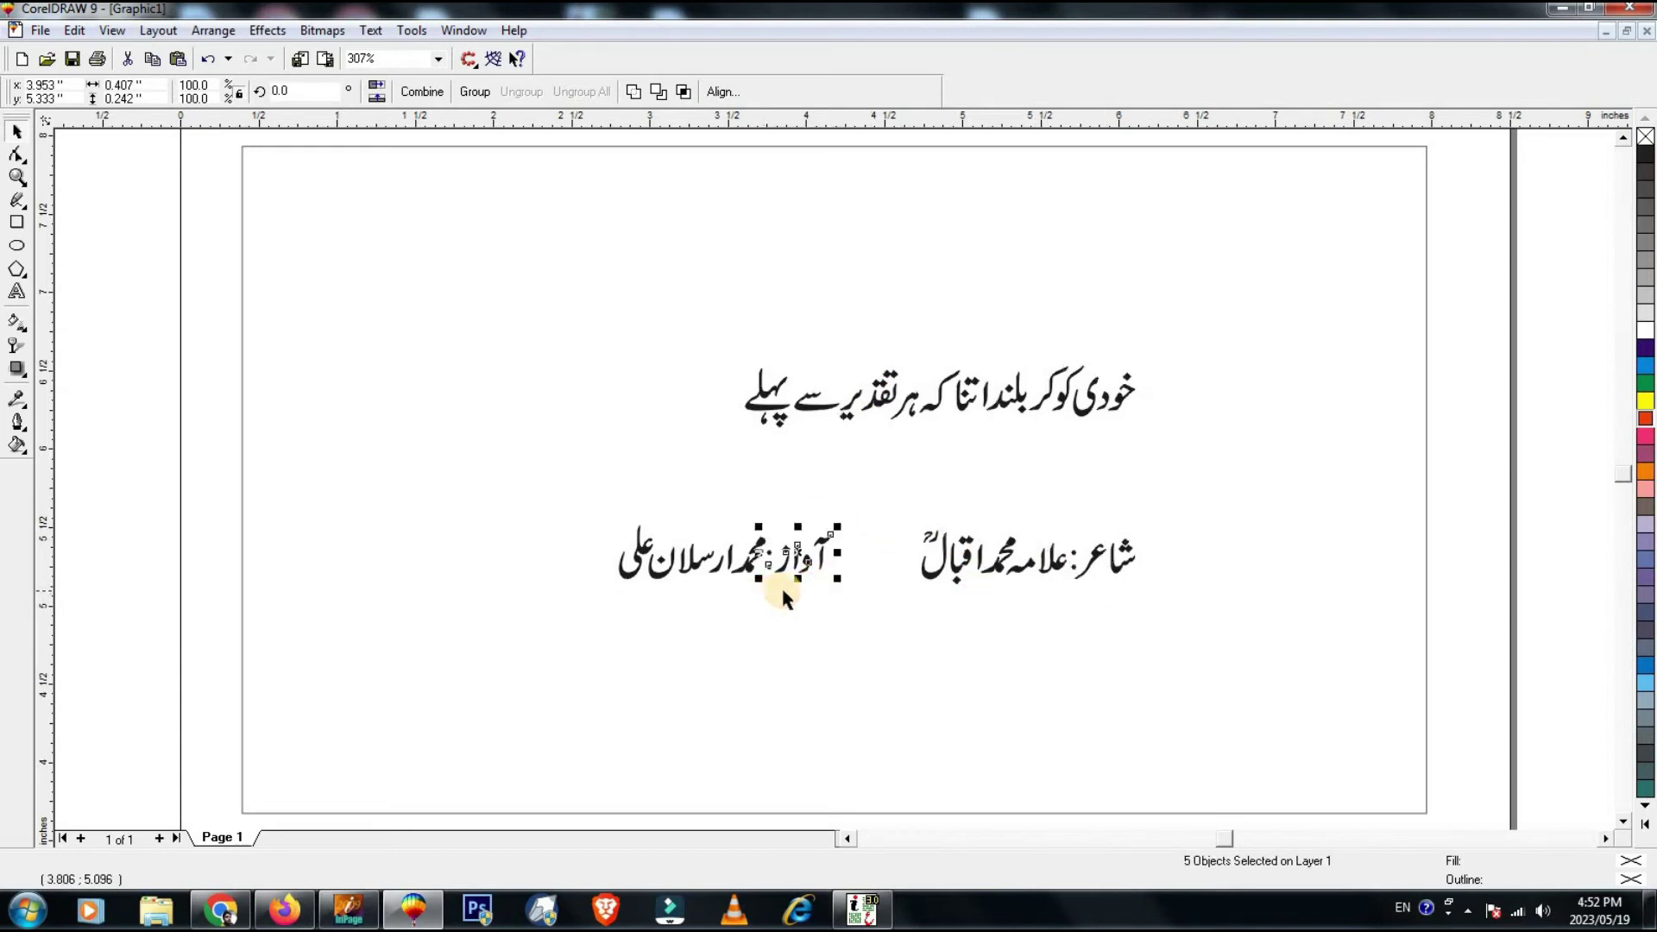
pyautogui.moveTo(850, 501); pyautogui.dragTo(572, 619)
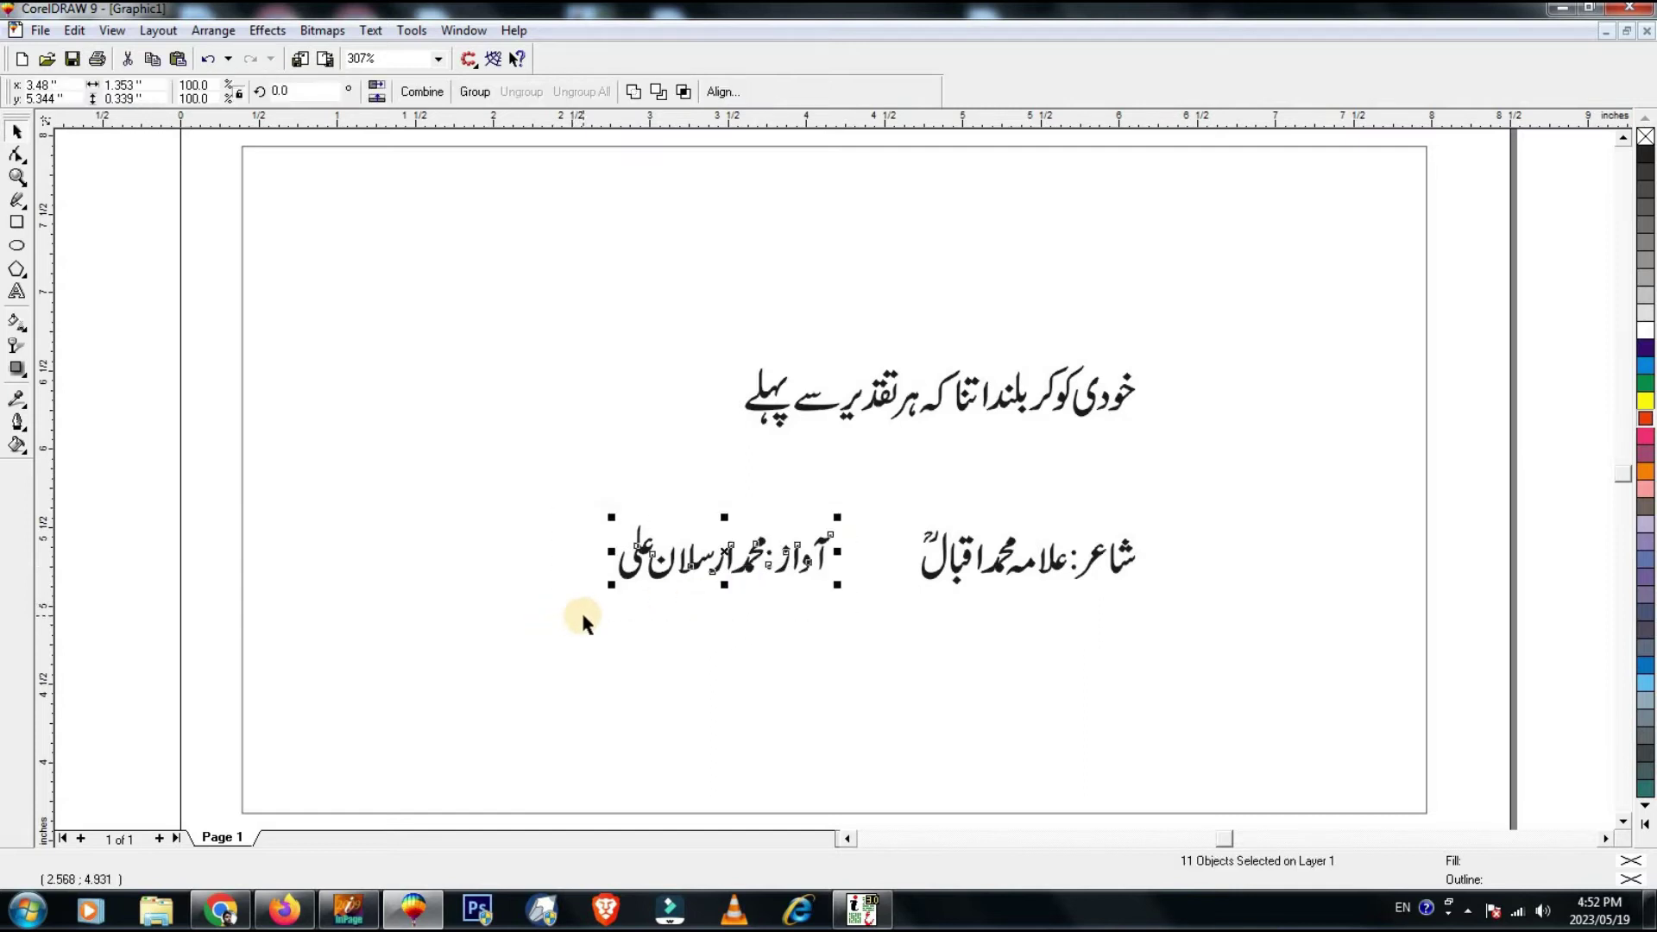
pyautogui.hotkey('ctrl', 'g')
pyautogui.moveTo(758, 584); pyautogui.dragTo(700, 610)
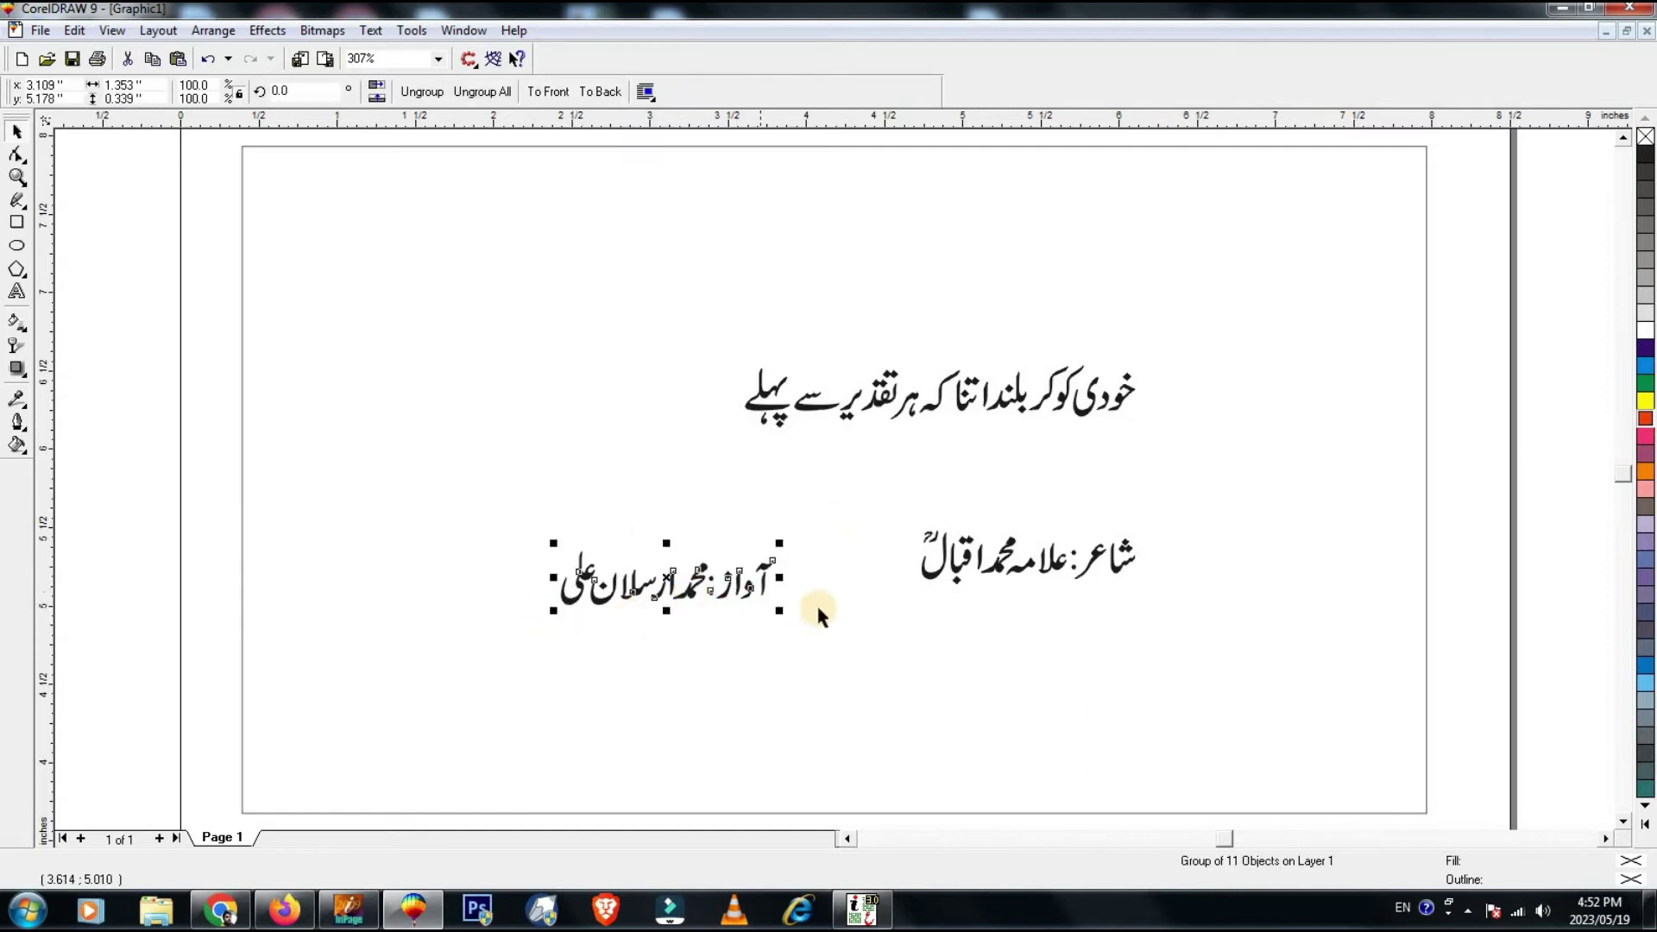
pyautogui.hotkey('ctrl', 'z')
# Group the letters of the poet credit as one object and those of the upper verse line as another.
pyautogui.click(883, 553)
pyautogui.moveTo(1167, 641); pyautogui.dragTo(1183, 641)
pyautogui.hotkey('ctrl', 'g')
pyautogui.click(1075, 395)
pyautogui.moveTo(1176, 335); pyautogui.dragTo(673, 448)
pyautogui.hotkey('ctrl', 'g')
# Move both credit groups down together to the rectangle's bottom edge.
pyautogui.moveTo(549, 483); pyautogui.dragTo(1208, 673)
pyautogui.moveTo(1097, 559)
pyautogui.mouseDown()
pyautogui.moveTo(1191, 714)
pyautogui.moveTo(1177, 788)
pyautogui.mouseUp()
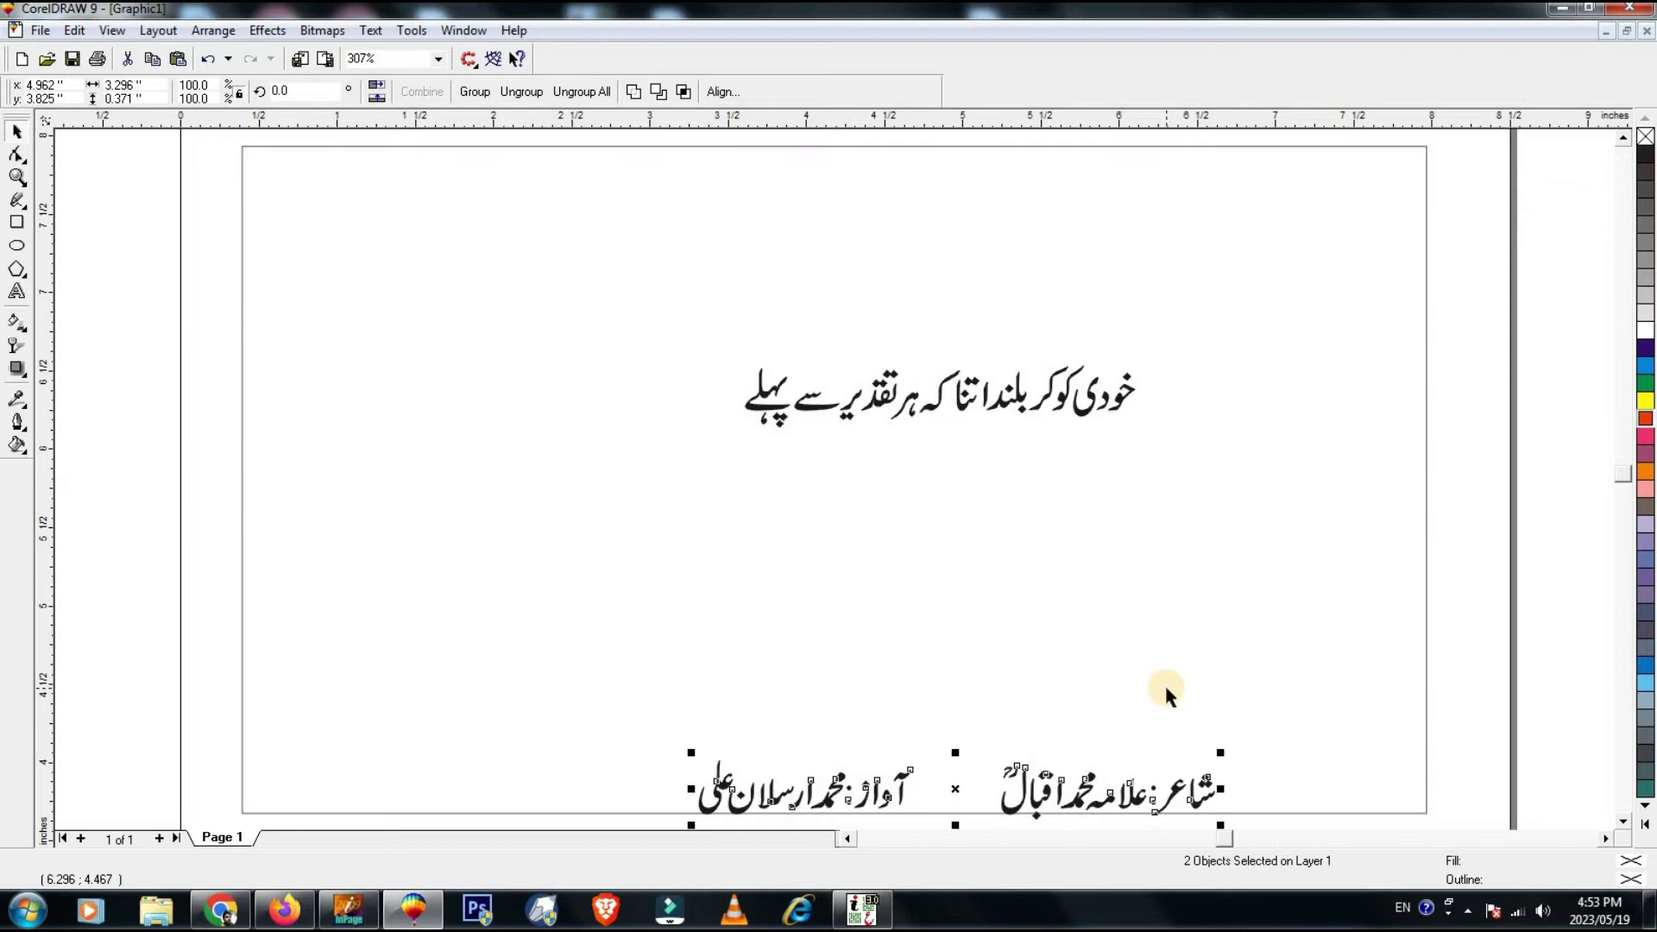
pyautogui.click(1082, 399)
pyautogui.rightClick(1137, 431)
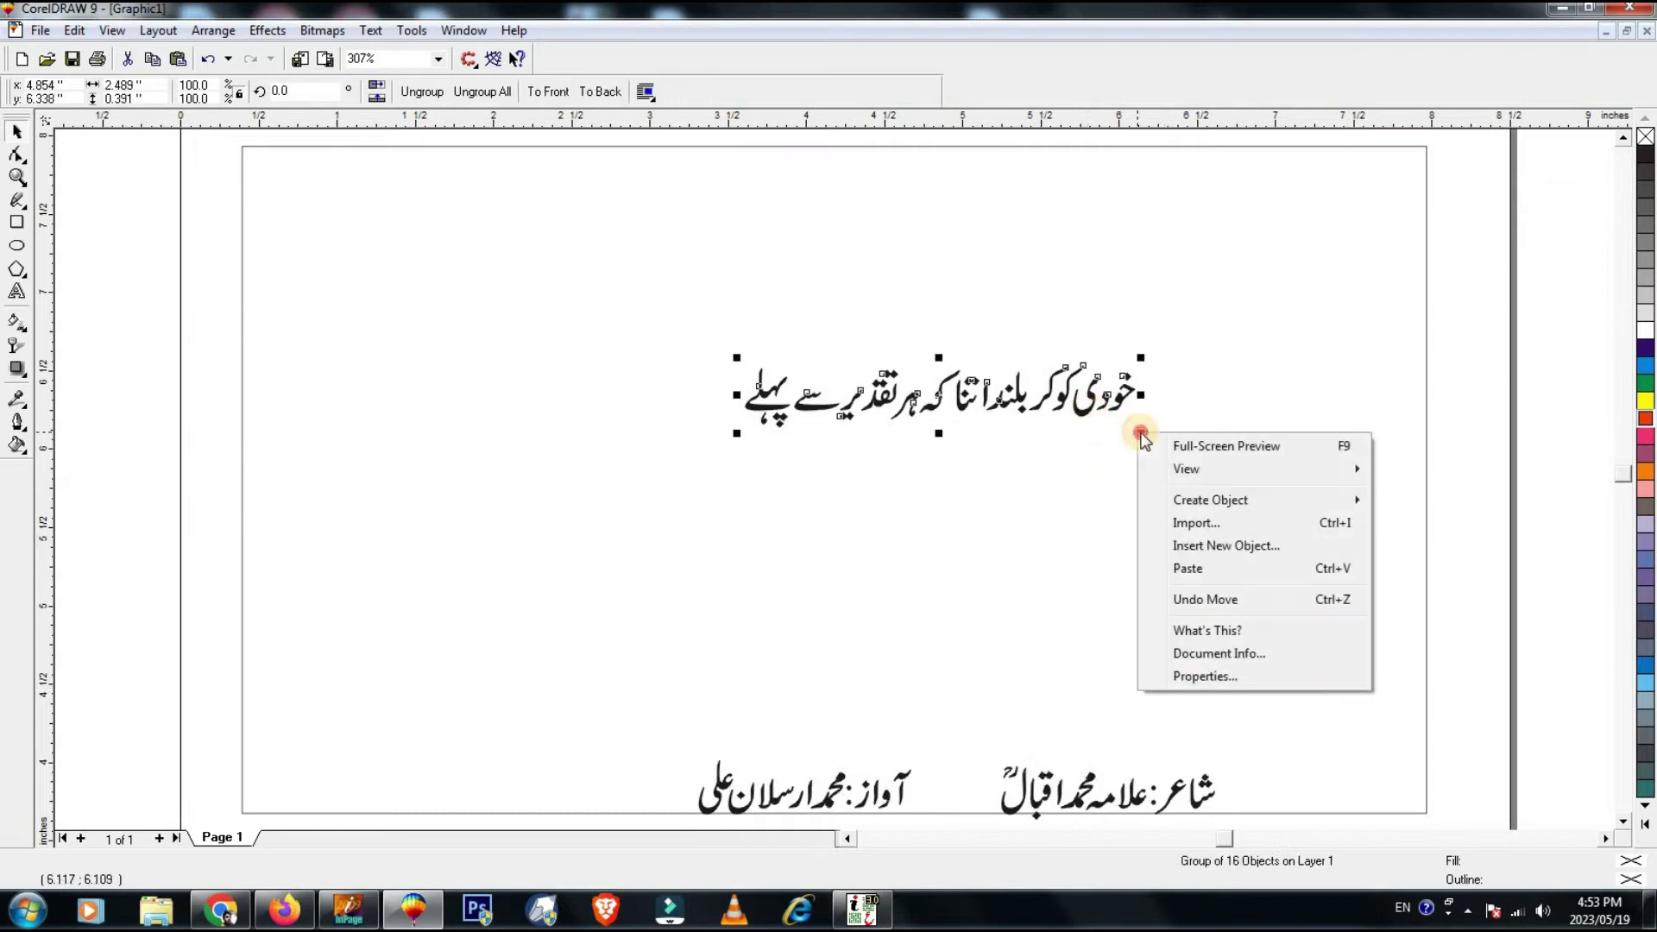
pyautogui.click(1139, 437)
pyautogui.rightClick(1090, 400)
pyautogui.click(1039, 437)
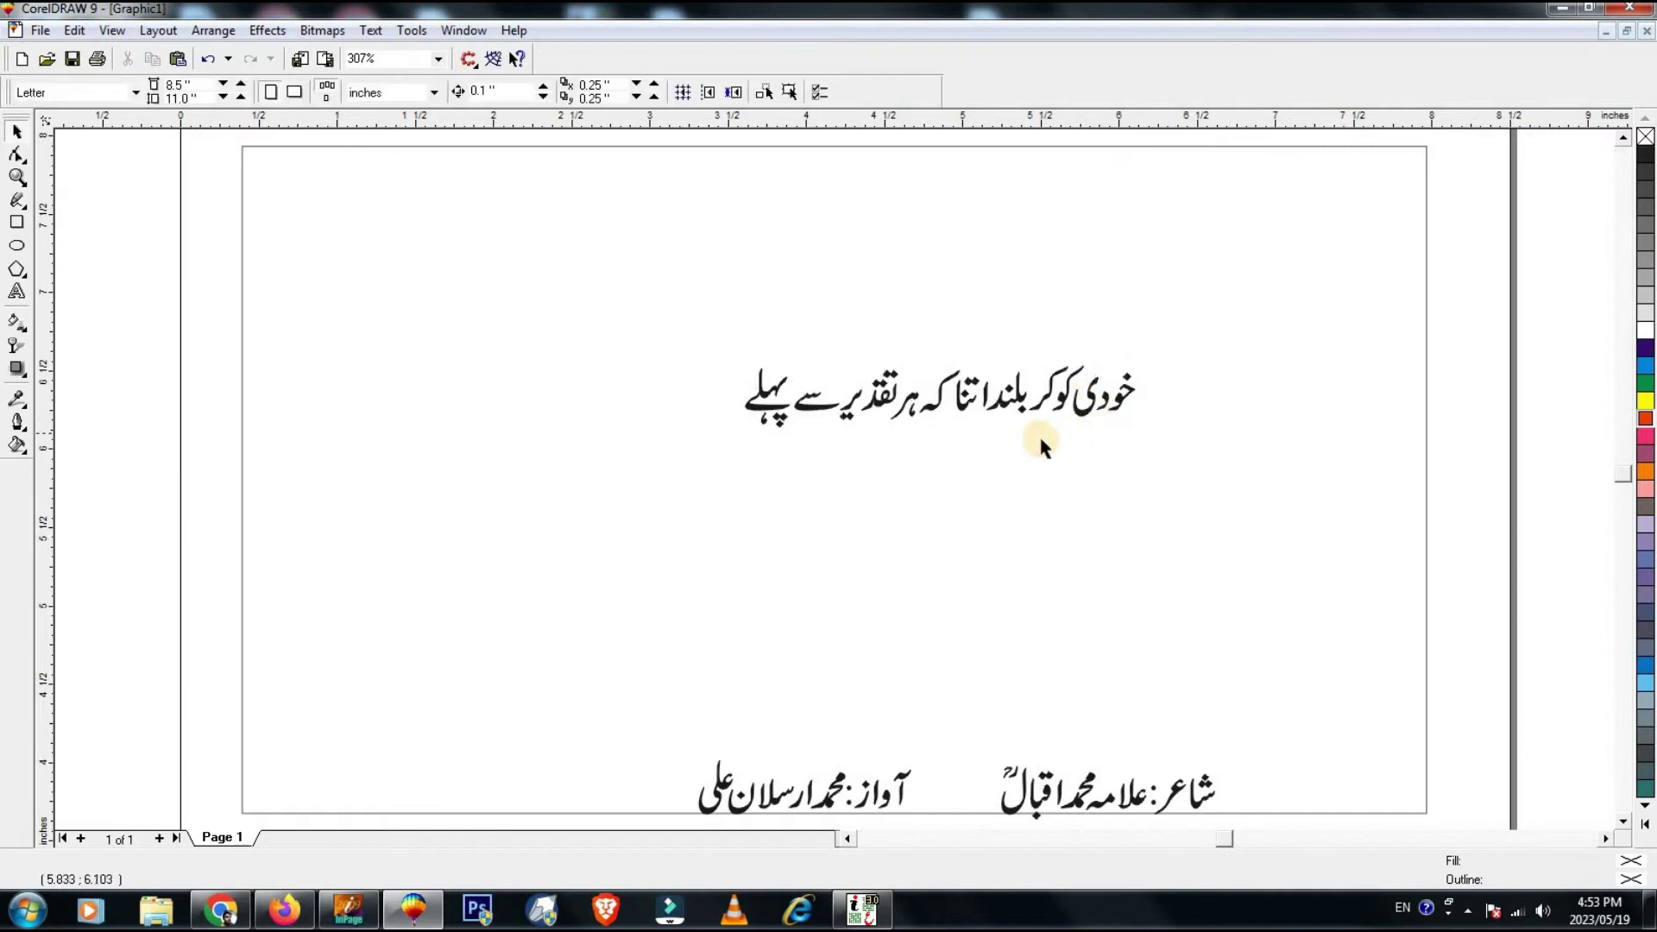
# Enlarge the verse line proportionally to about 3.77 by 0.59 inches.
pyautogui.moveTo(717, 356); pyautogui.dragTo(1193, 465)
pyautogui.moveTo(1143, 358); pyautogui.dragTo(1354, 259)
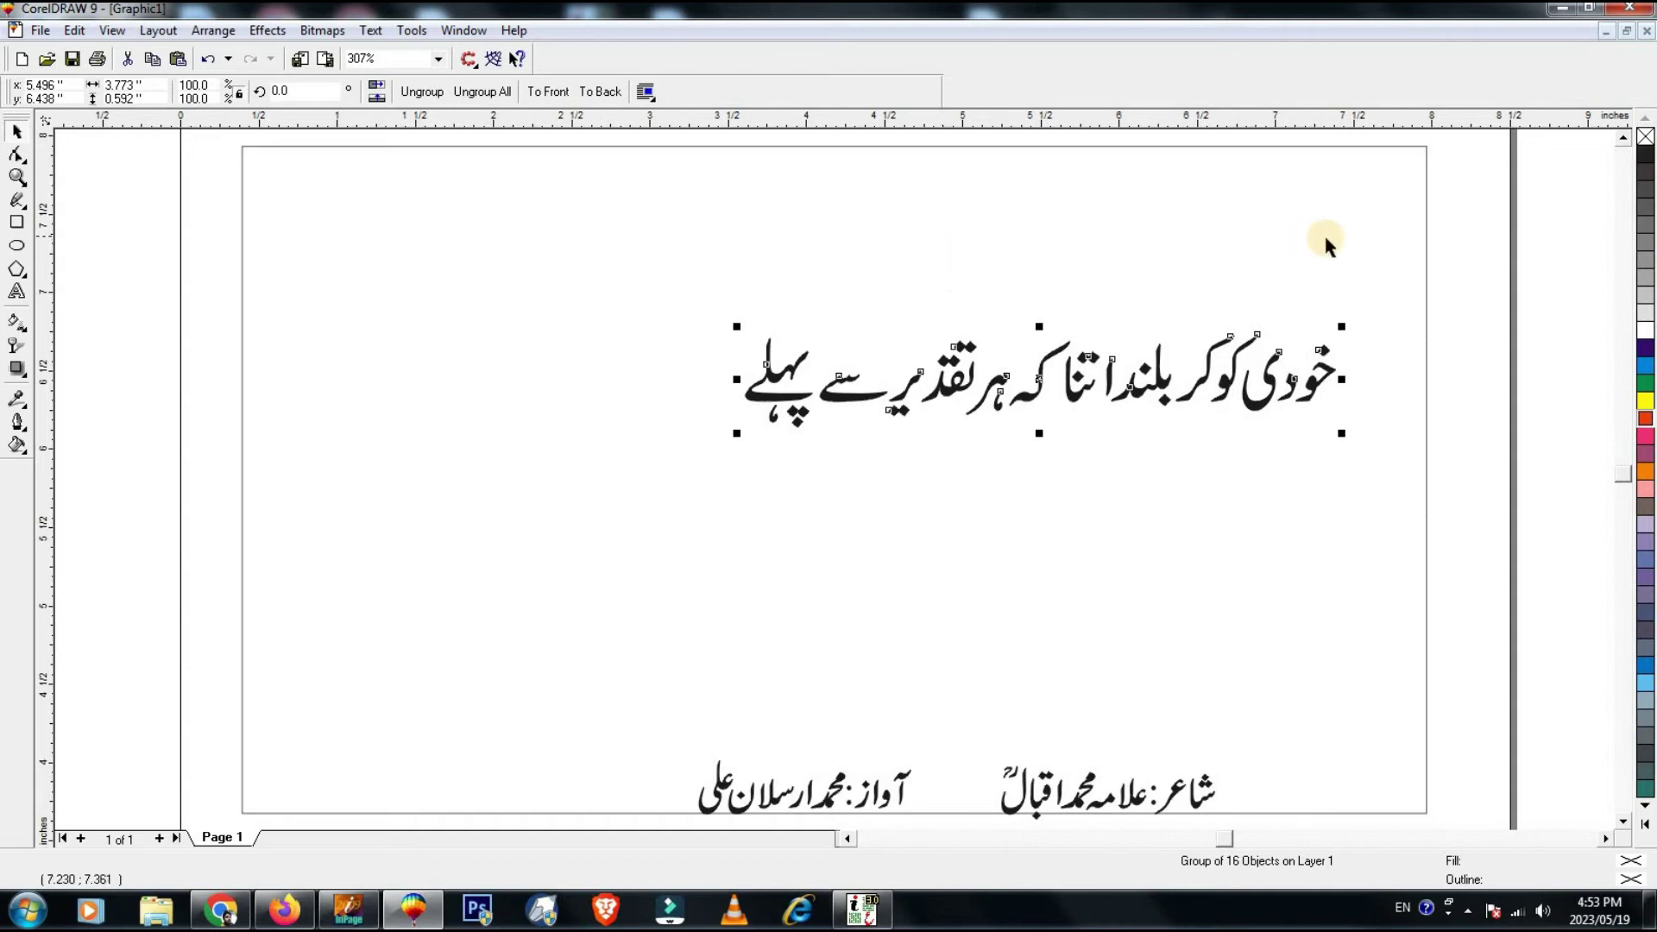
pyautogui.click(1455, 200)
# Move the verse line and both credits together off the page, to the right of the rectangle.
pyautogui.press('F3')
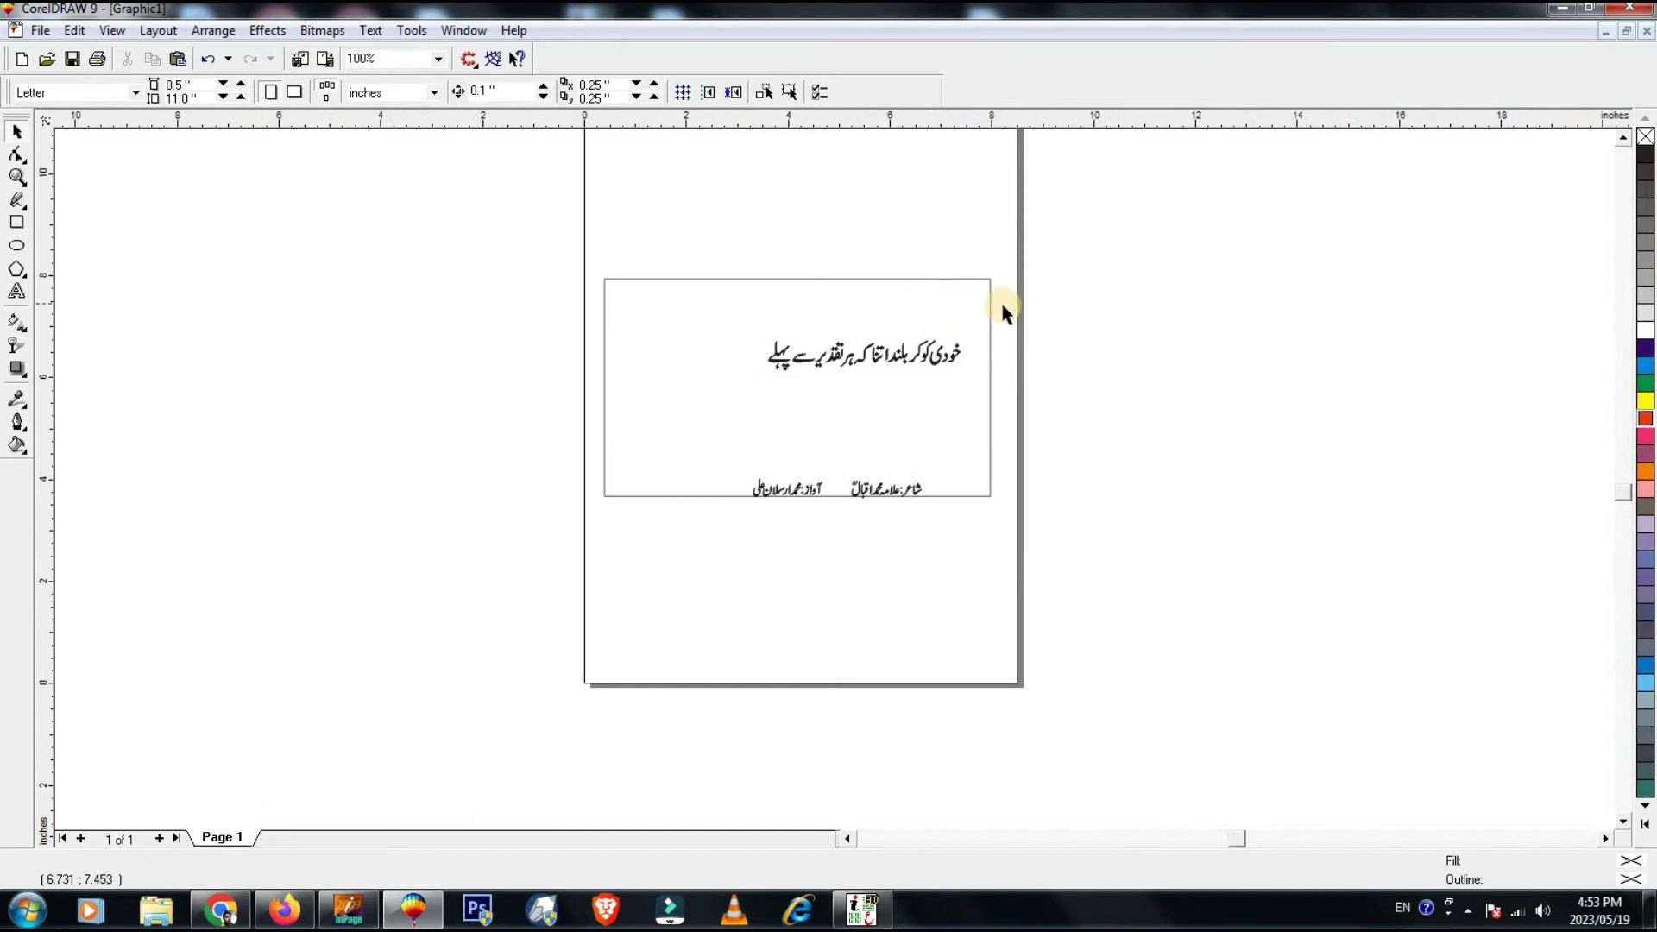
pyautogui.moveTo(665, 592); pyautogui.dragTo(980, 321)
pyautogui.moveTo(796, 361); pyautogui.dragTo(1133, 360)
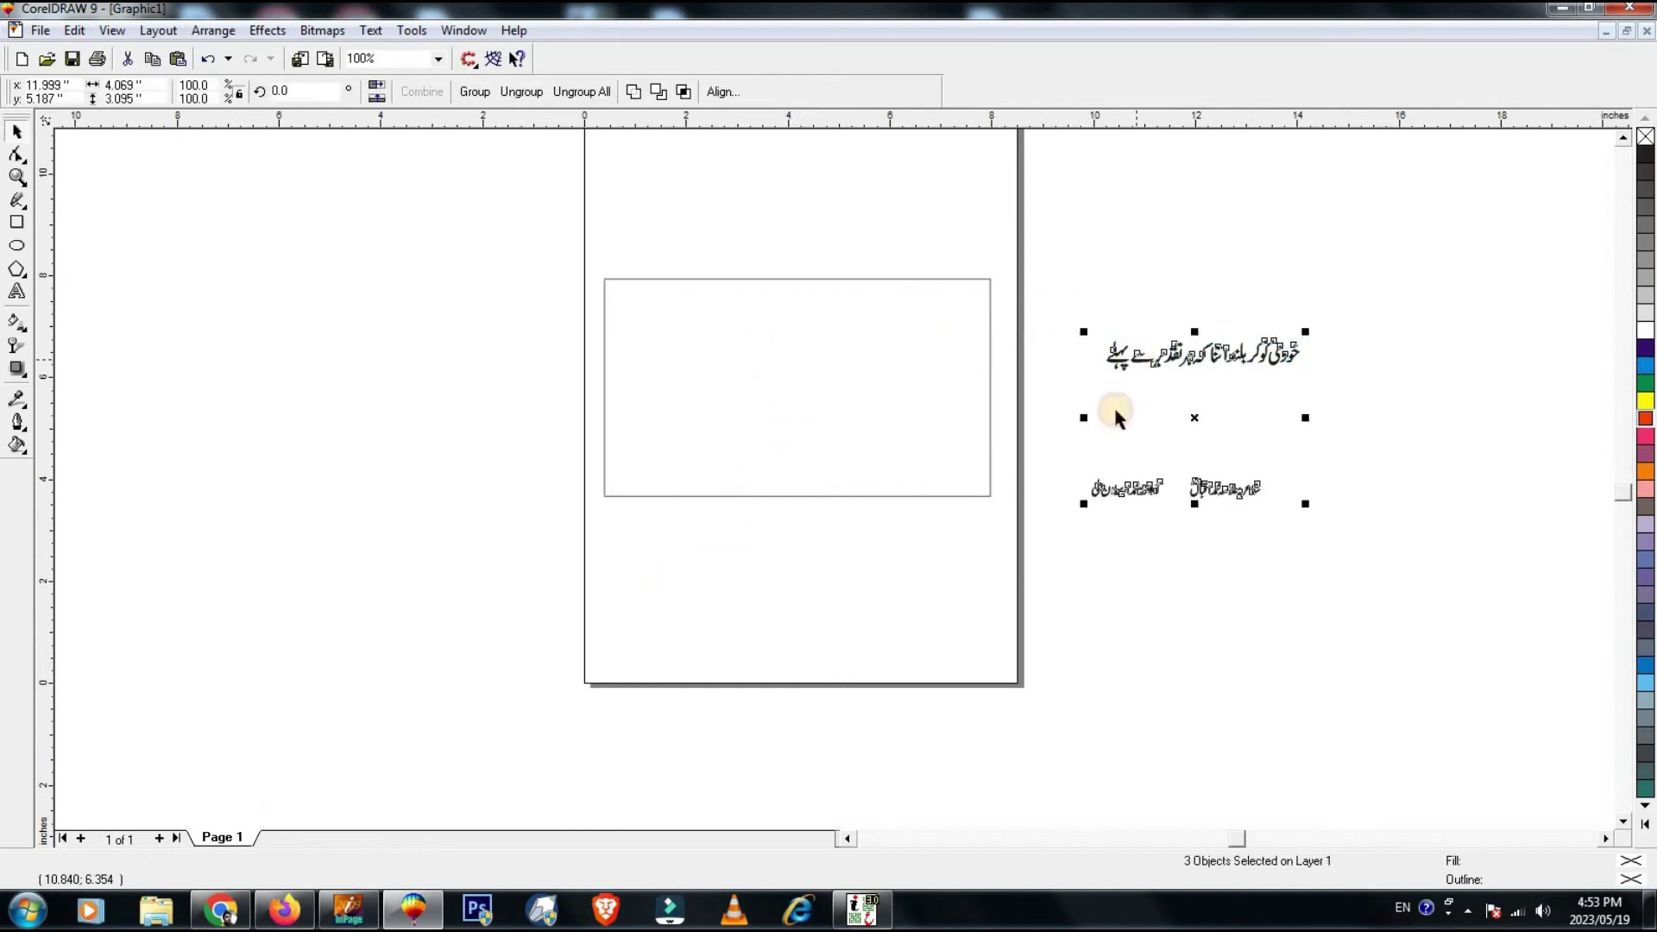
pyautogui.click(938, 572)
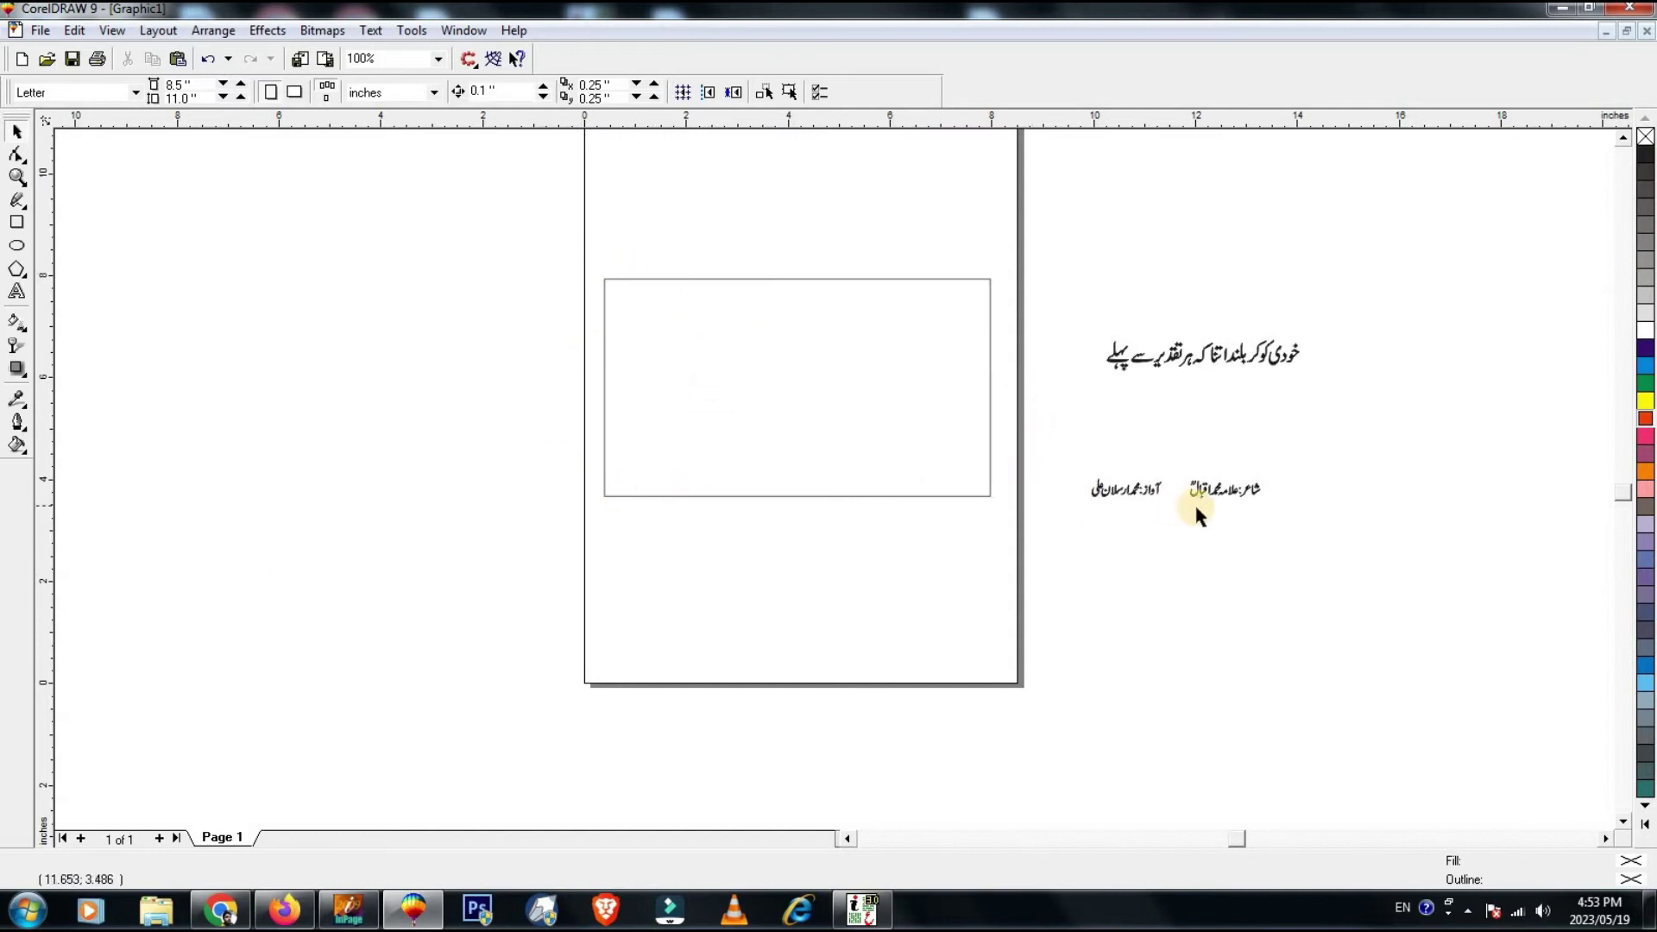
# Move the portrait picture up into the left half of the rectangle.
pyautogui.scroll(1, 1211, 516)
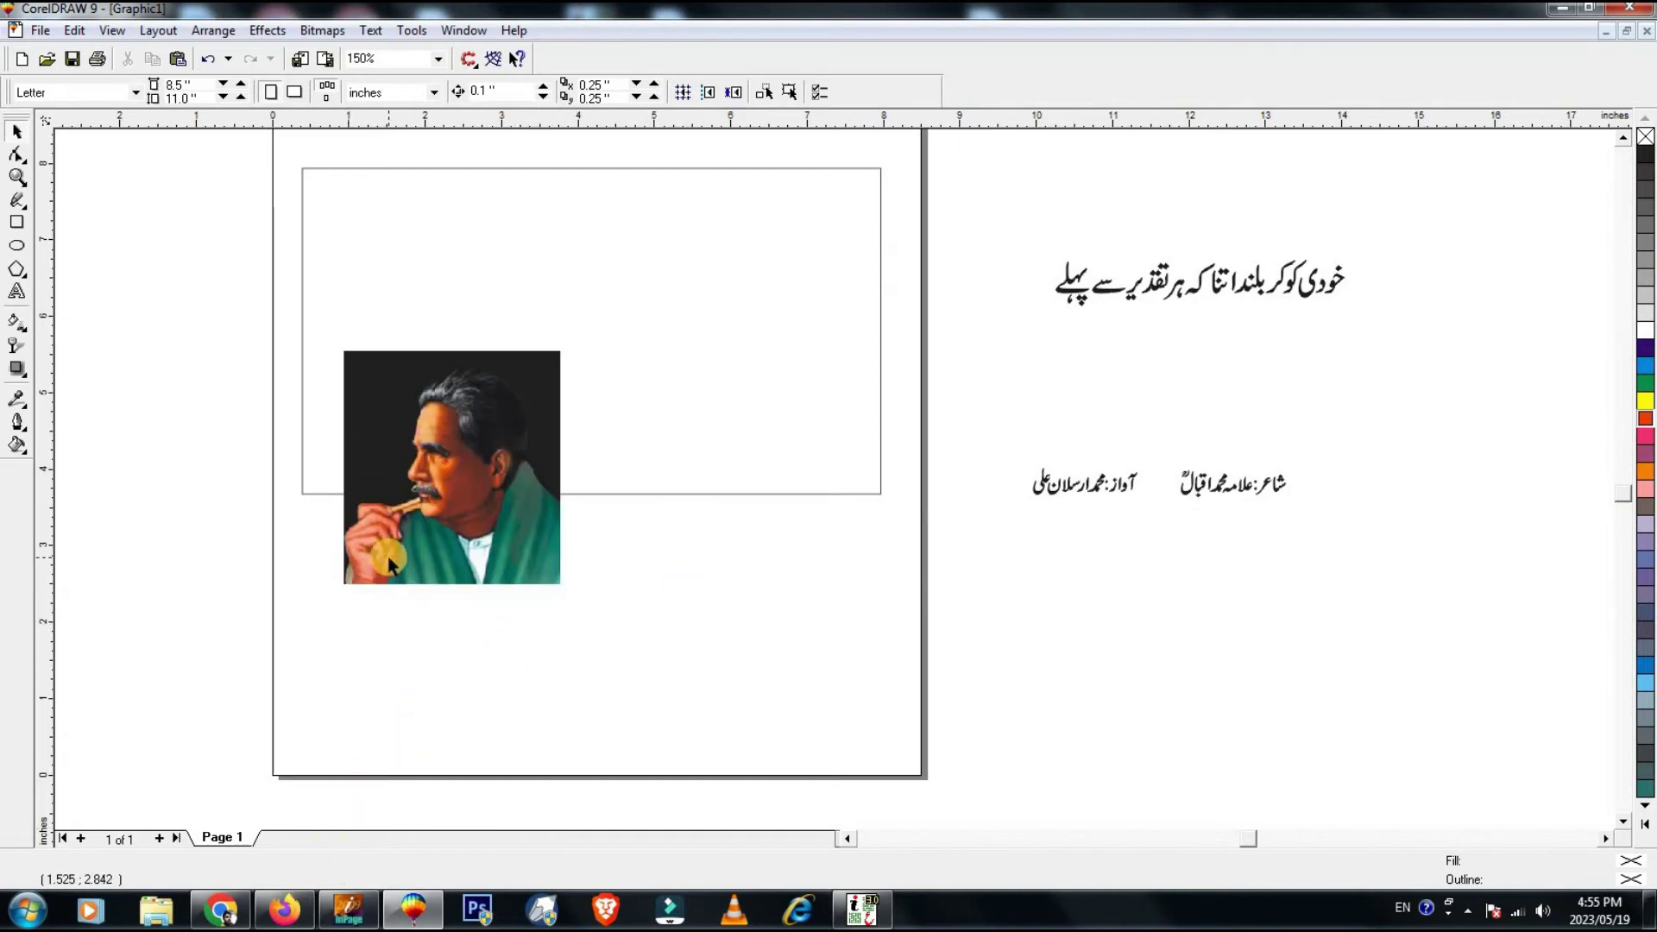
pyautogui.moveTo(409, 550); pyautogui.dragTo(433, 414)
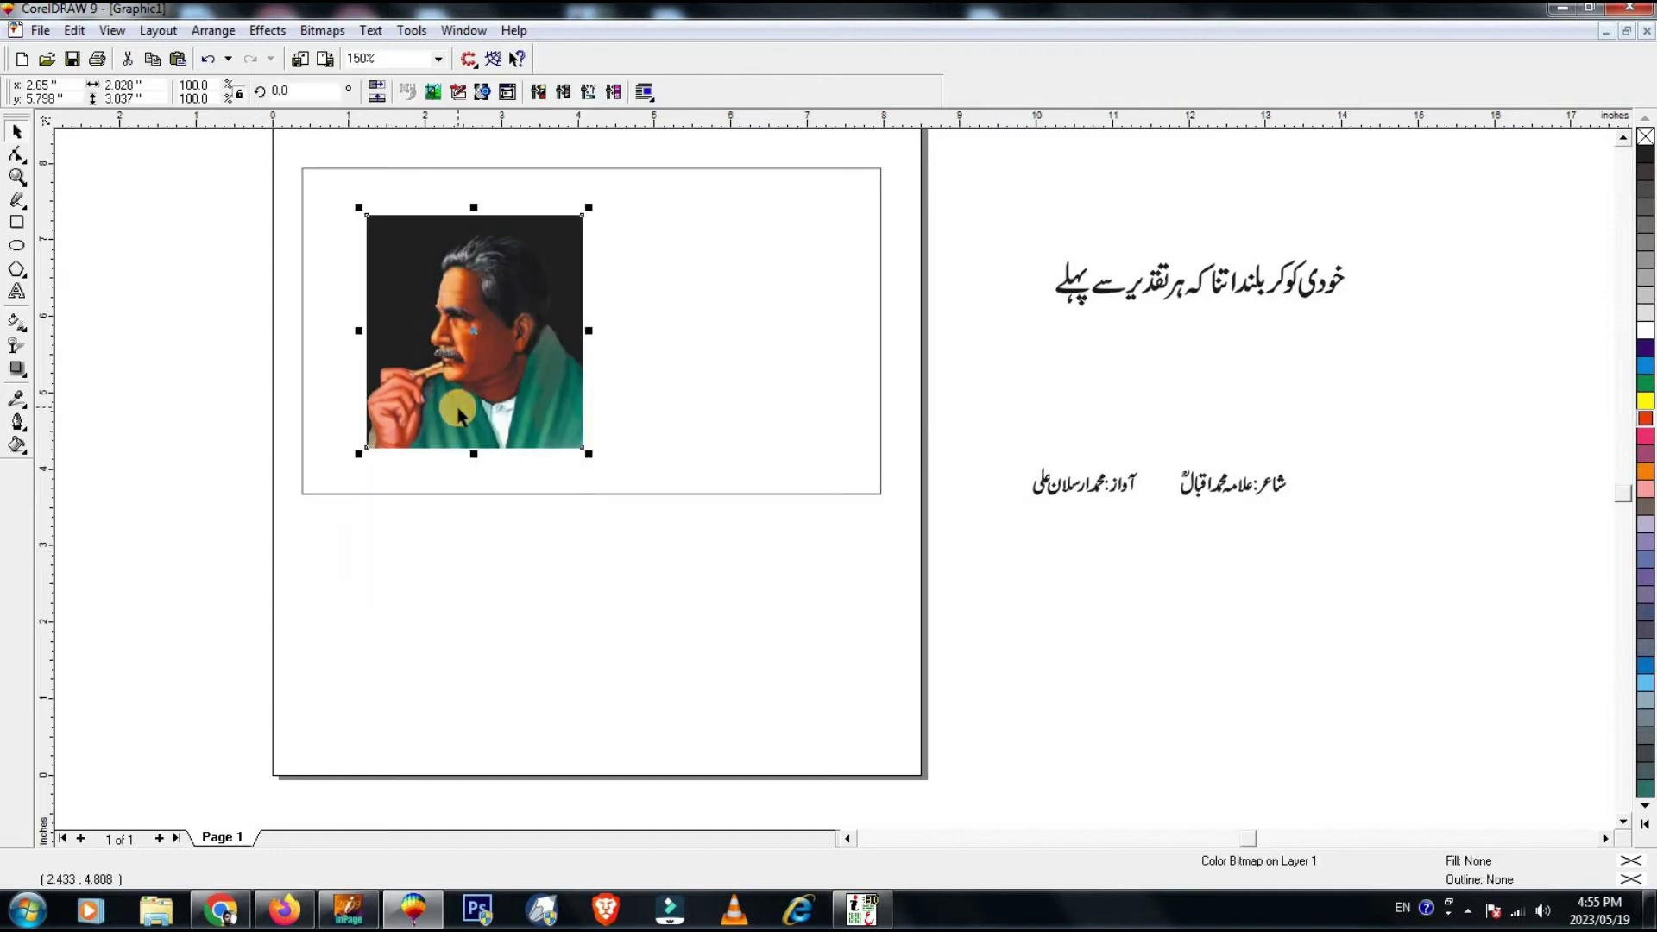
# Shift the portrait slightly left within the rectangle and mirror it horizontally.
pyautogui.click(16, 176)
pyautogui.moveTo(290, 152); pyautogui.dragTo(769, 522)
pyautogui.press('space')
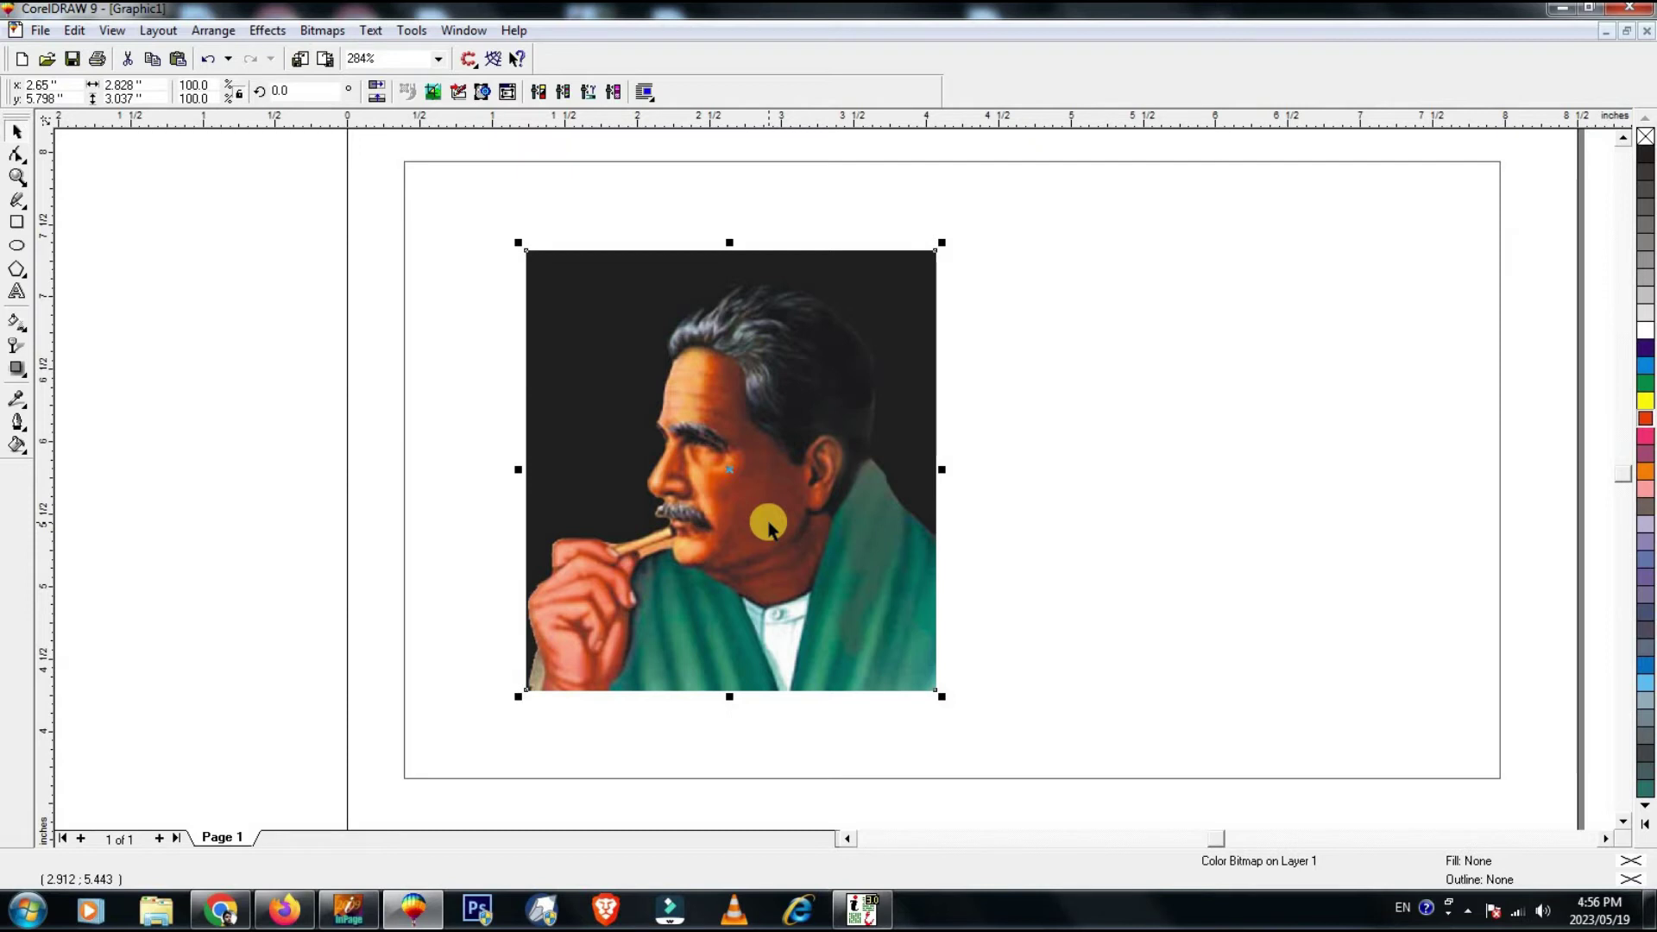
pyautogui.moveTo(842, 436); pyautogui.dragTo(936, 417)
pyautogui.hotkey('ctrl', 'z')
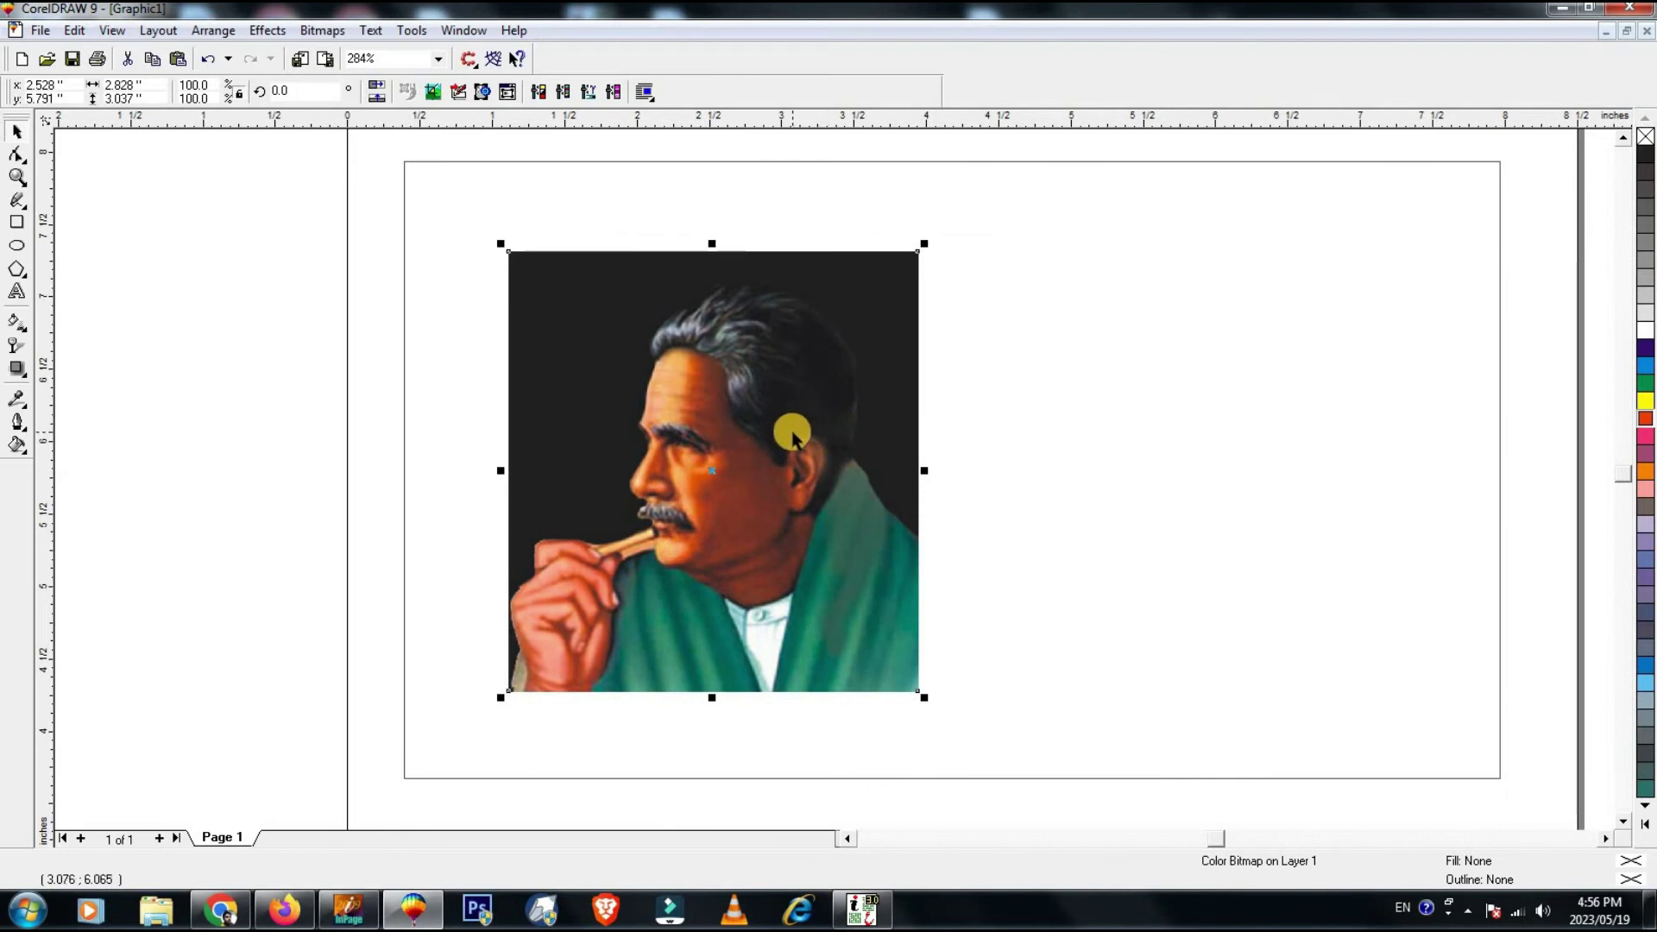
pyautogui.click(380, 91)
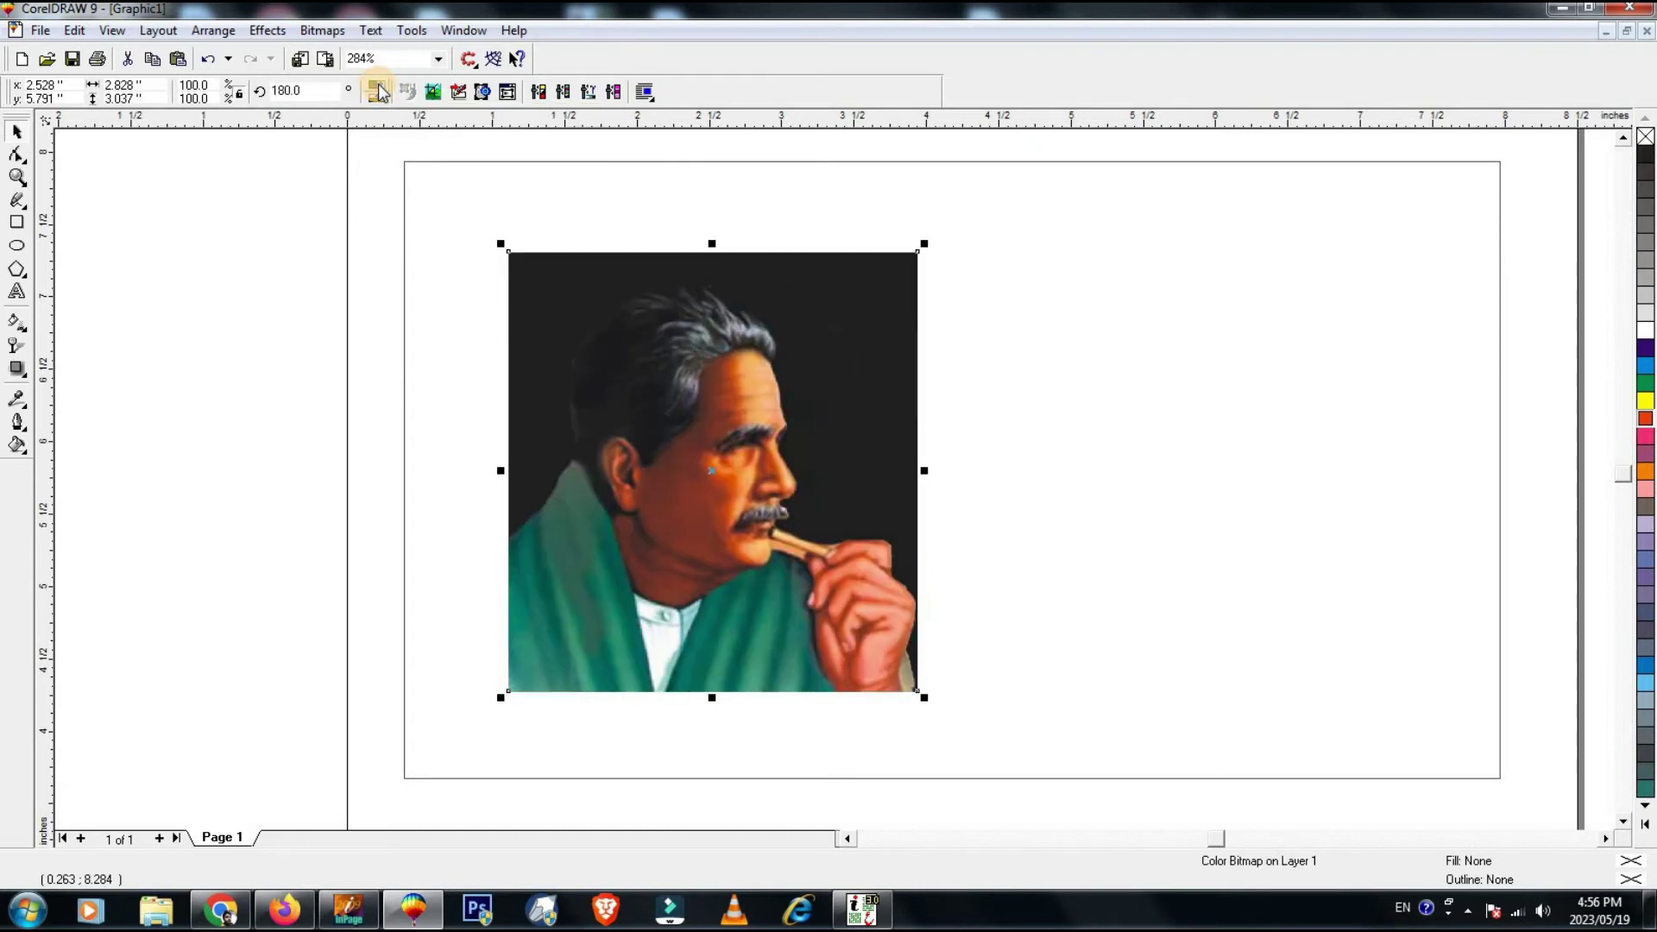
# Enlarge the portrait to about 3.95 by 4.24 inches so it fills the rectangle's height against its left edge.
pyautogui.moveTo(597, 419); pyautogui.dragTo(492, 325)
pyautogui.moveTo(824, 609); pyautogui.dragTo(998, 785)
pyautogui.scroll(-1, 858, 207)
pyautogui.moveTo(861, 212); pyautogui.dragTo(897, 192)
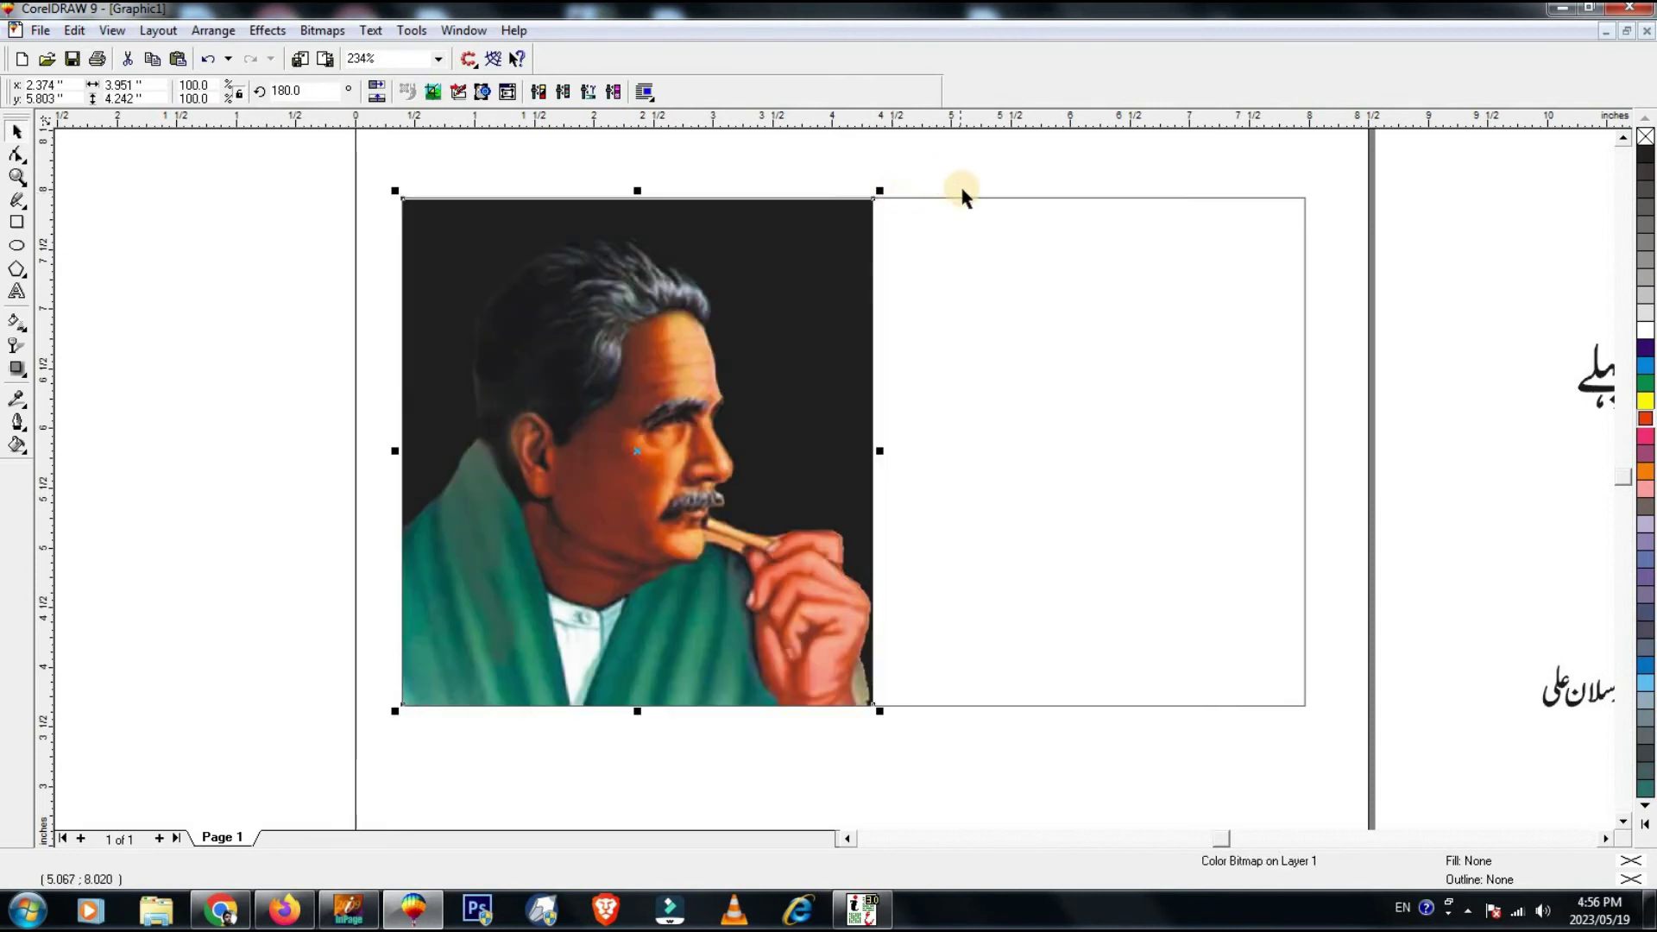
# Fill the large rectangle behind the portrait with plain Black from the colour palette.
pyautogui.click(966, 199)
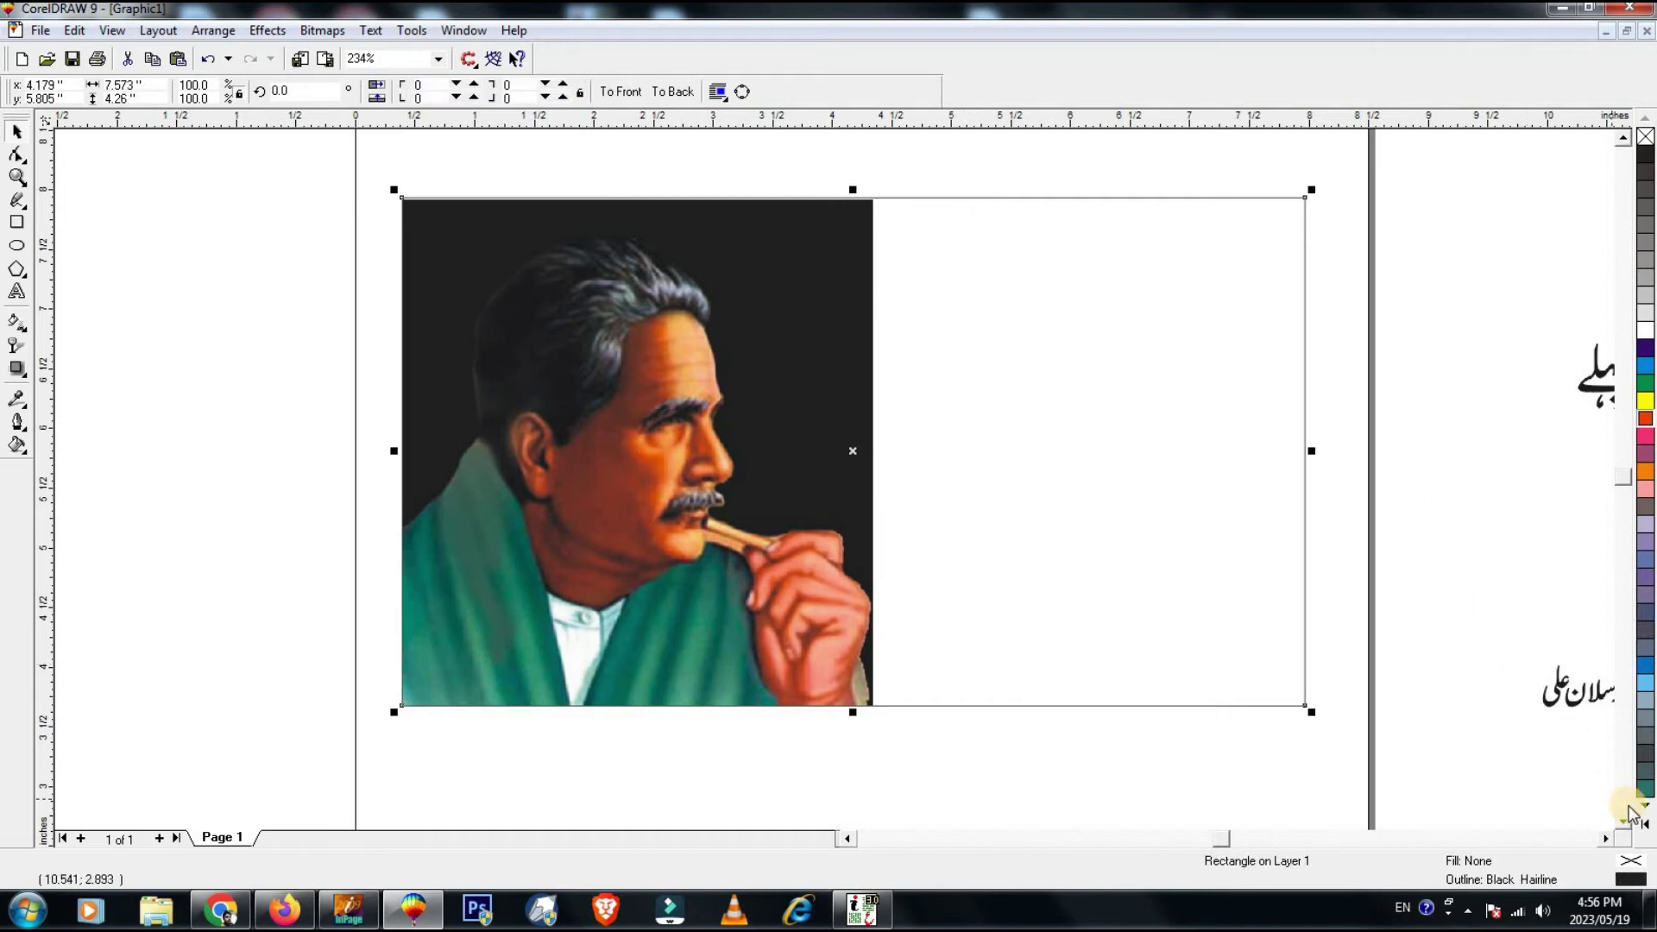
pyautogui.click(1644, 824)
pyautogui.click(1639, 445)
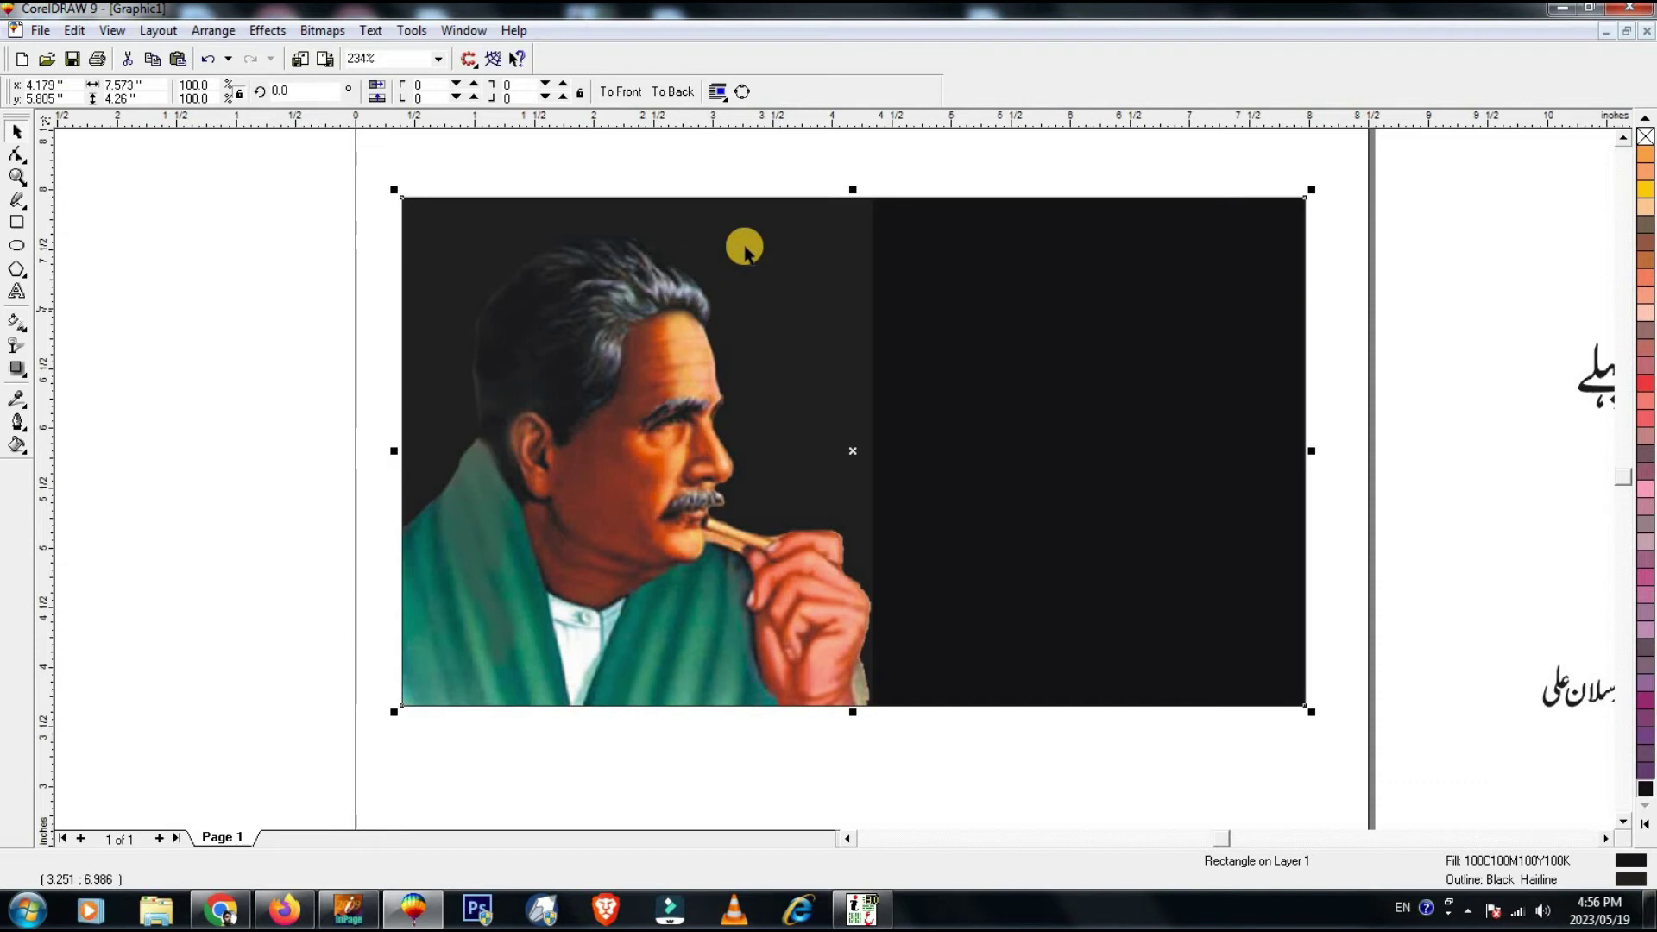
pyautogui.click(1644, 824)
pyautogui.click(1604, 141)
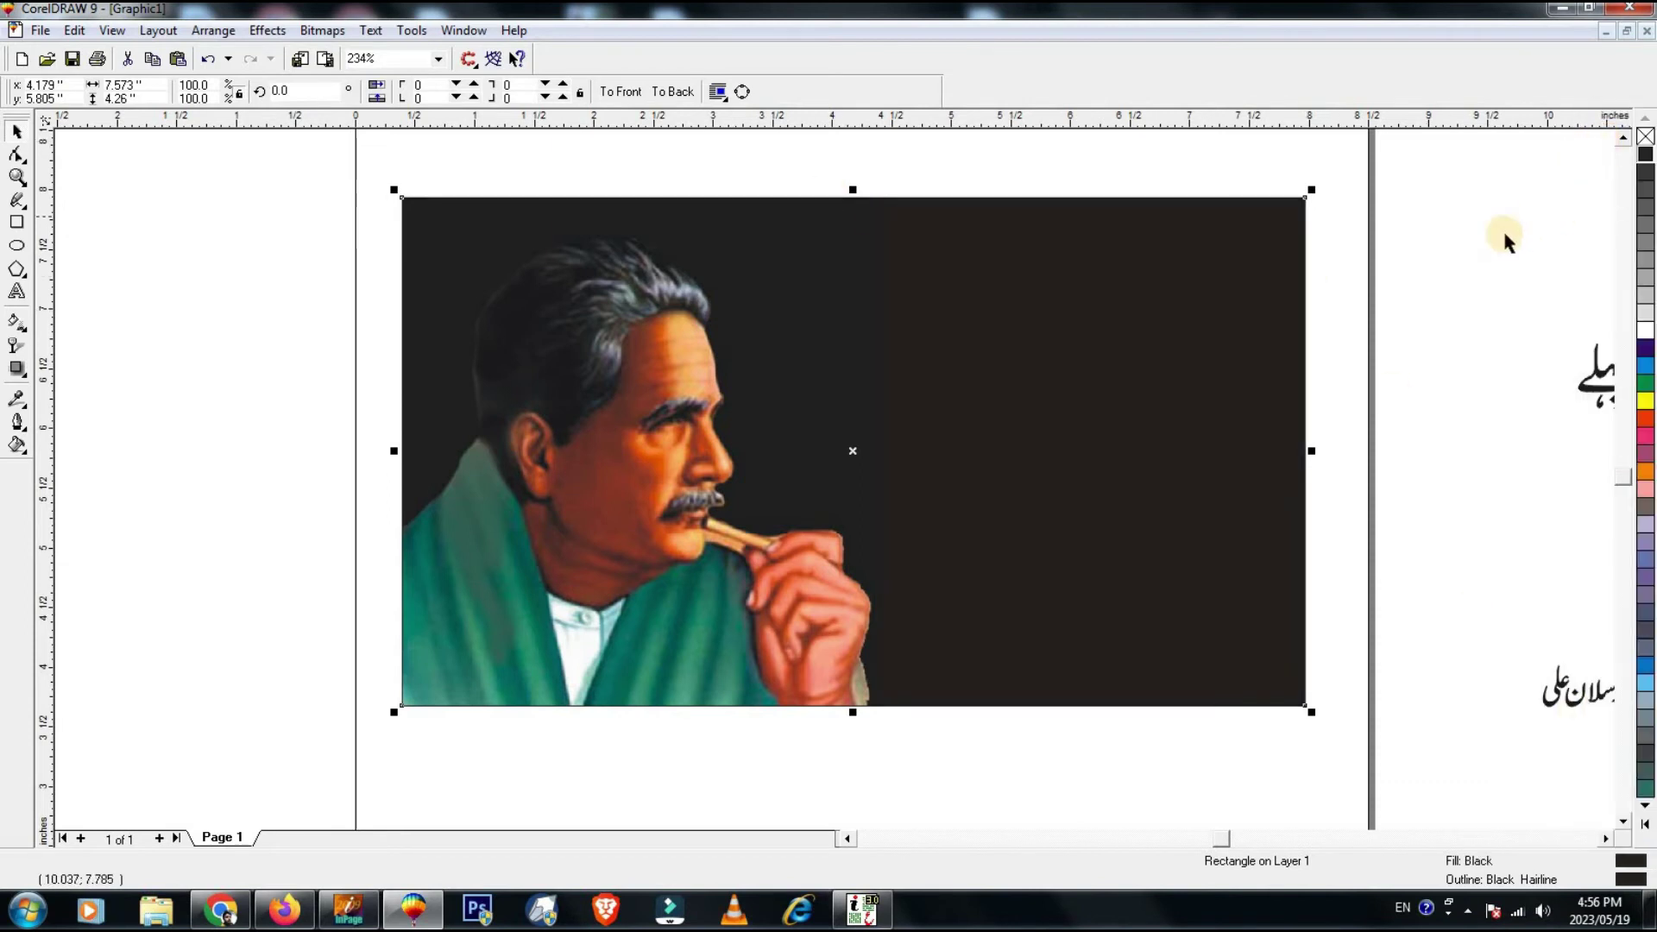
pyautogui.click(1013, 164)
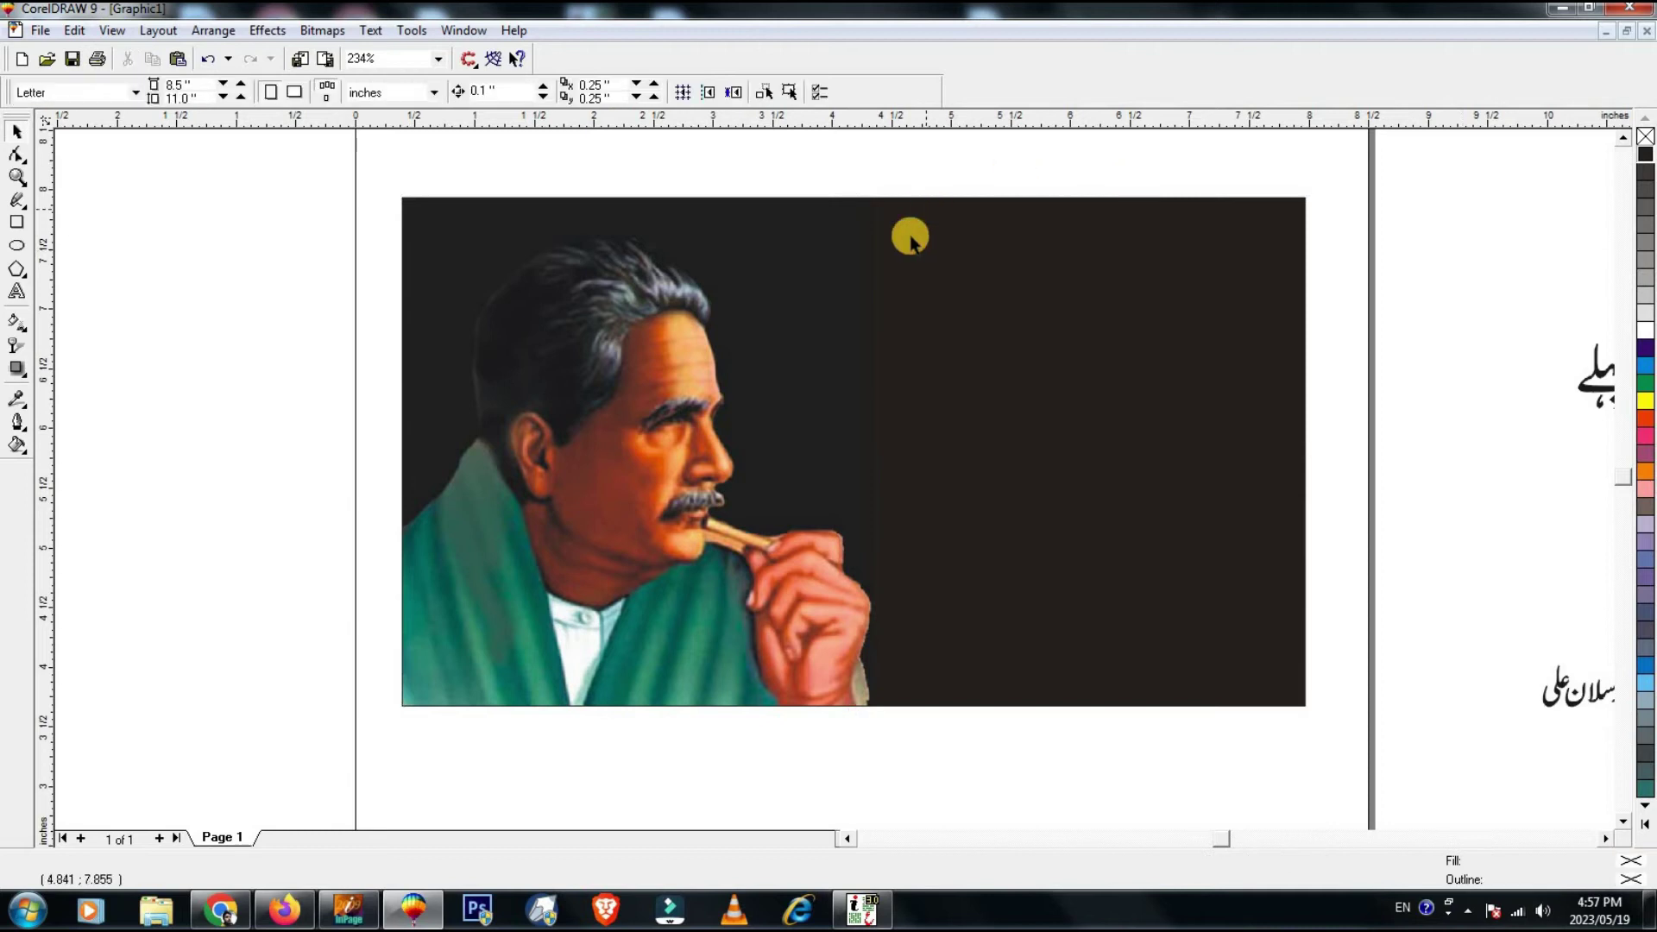
# Apply the creative Vignette bitmap effect to the portrait so its edges fade into the black background.
pyautogui.click(639, 407)
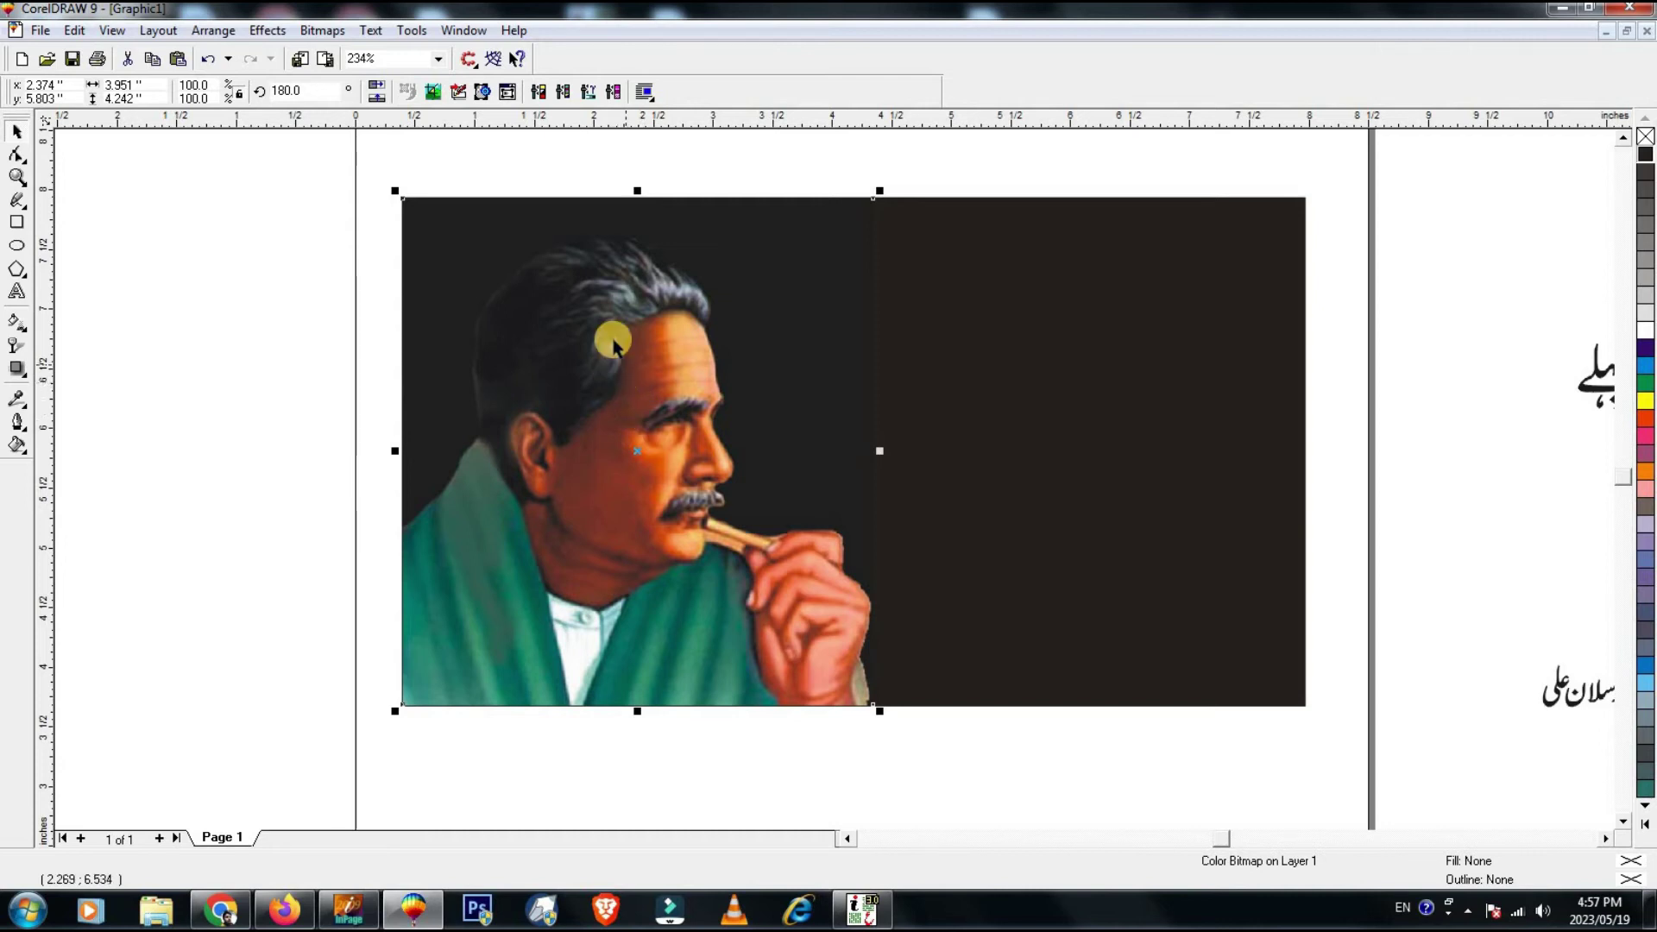
pyautogui.click(322, 30)
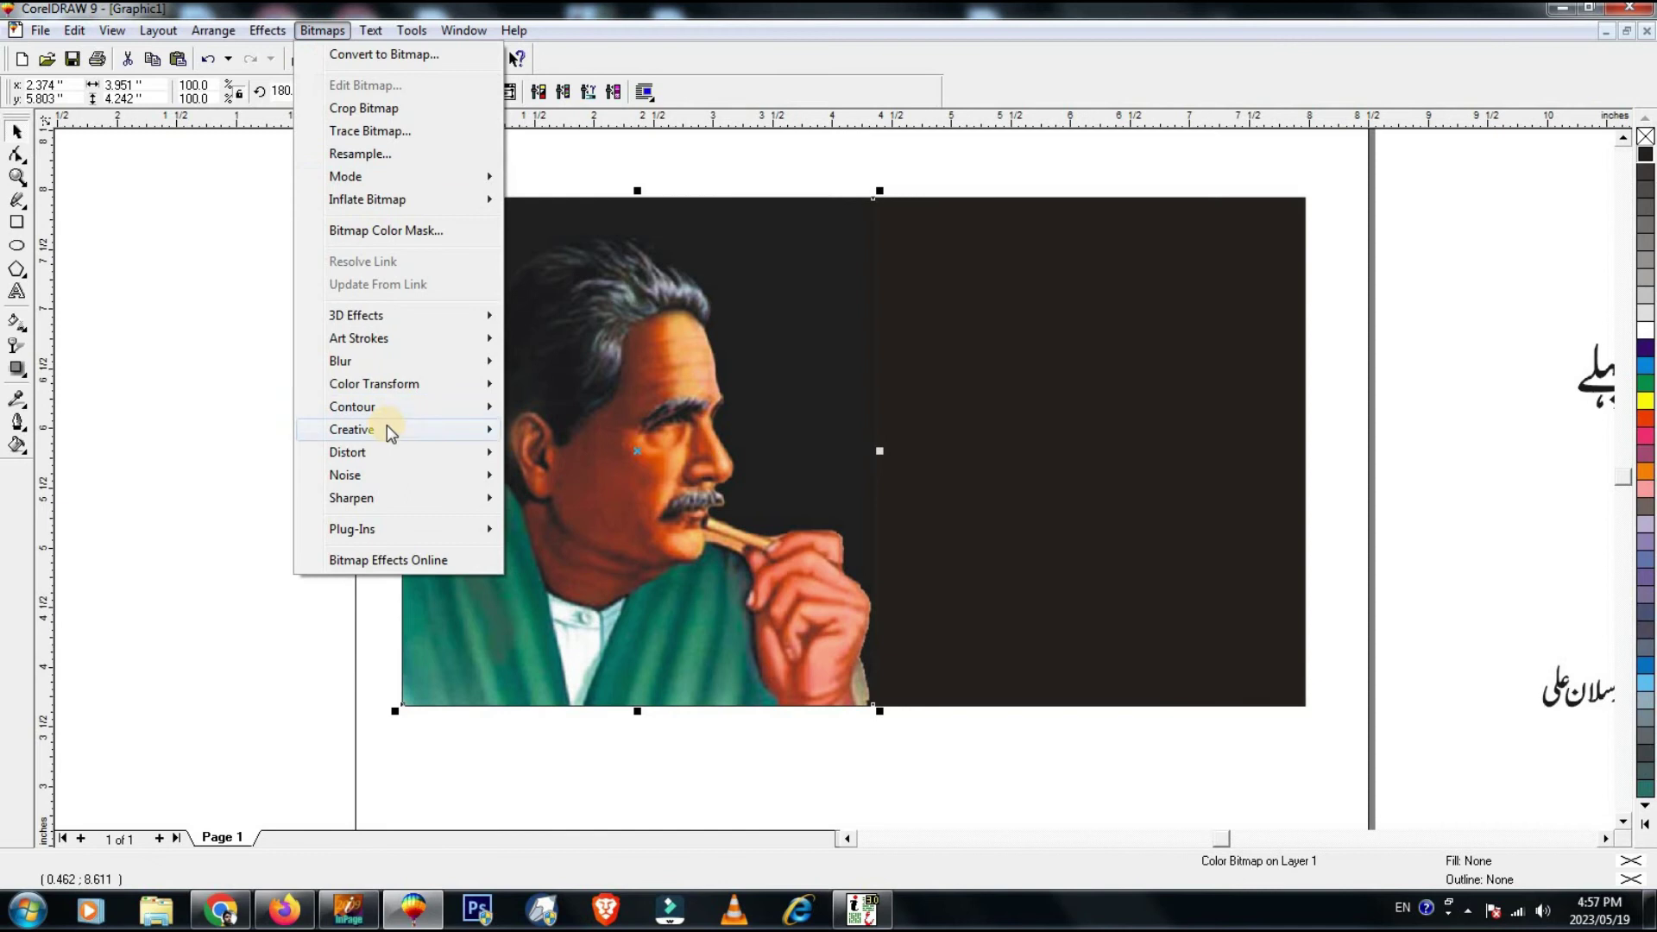
pyautogui.moveTo(387, 431)
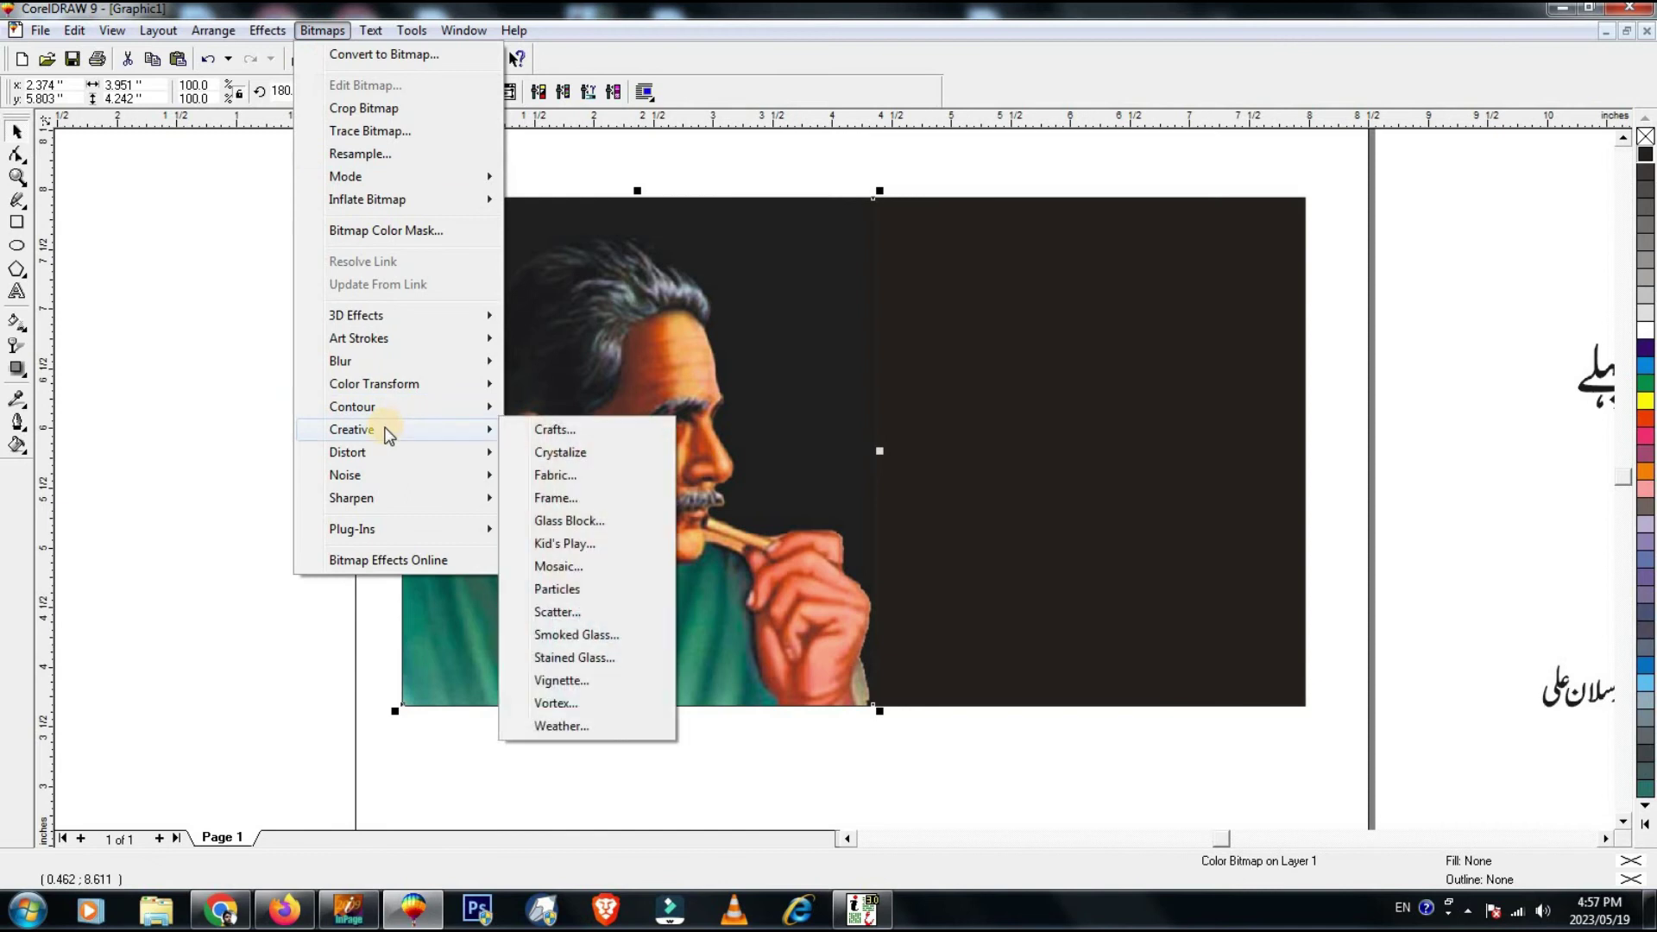
pyautogui.click(568, 680)
pyautogui.click(1213, 656)
pyautogui.hotkey('shift', 'F4')
pyautogui.press('F4')
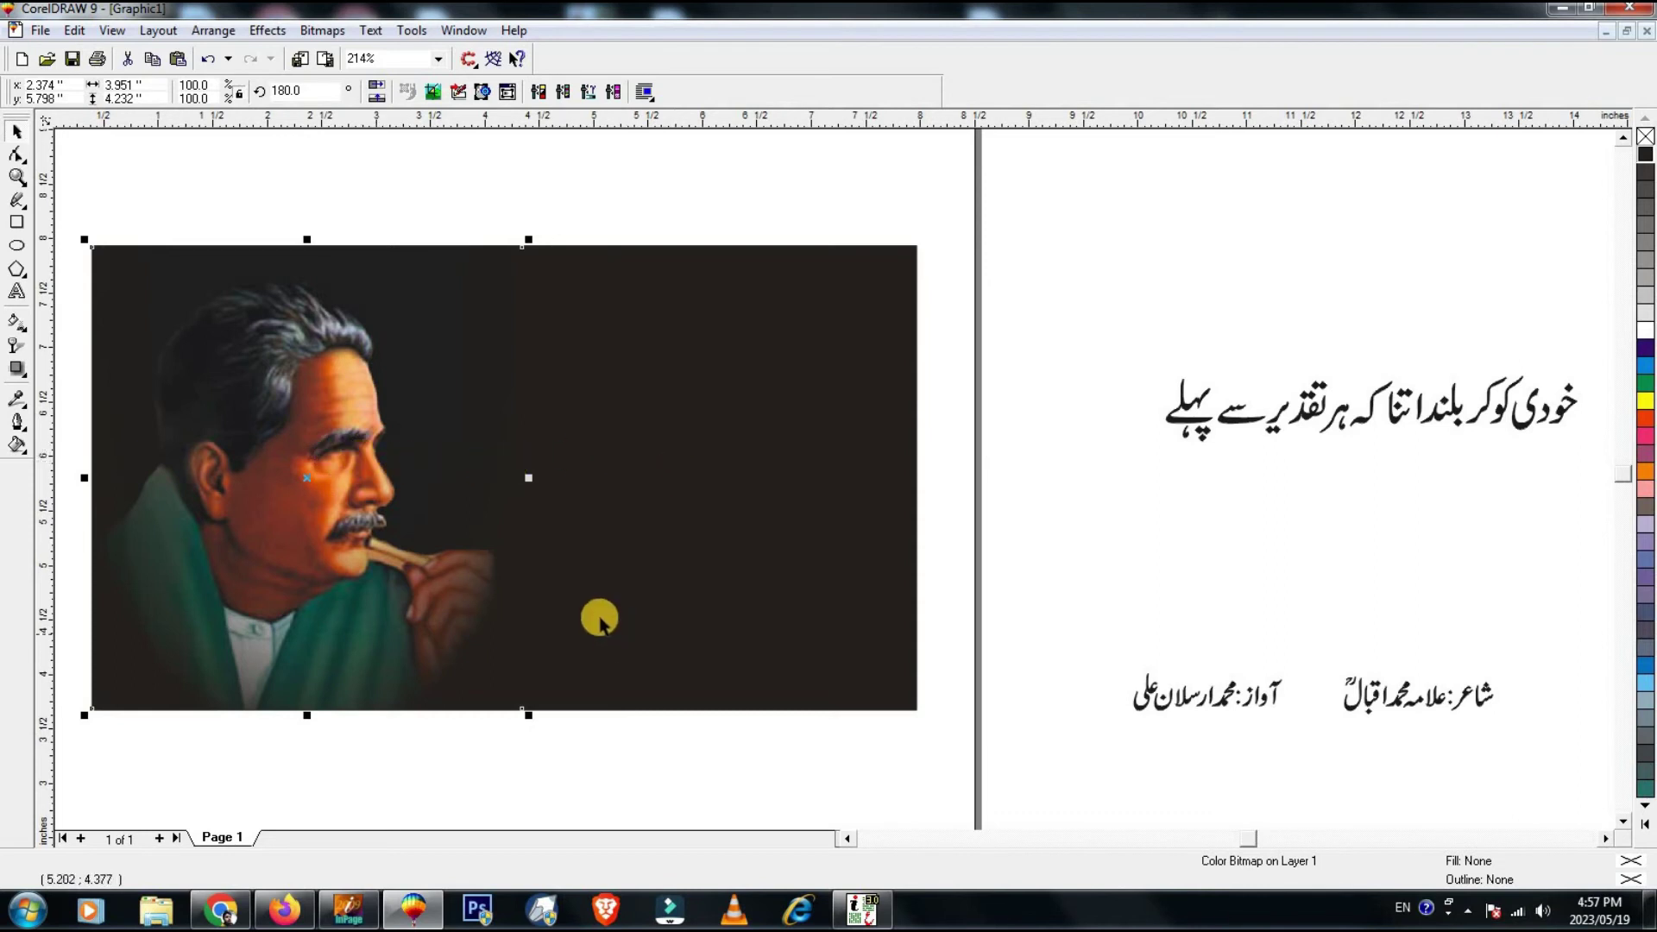
pyautogui.click(455, 776)
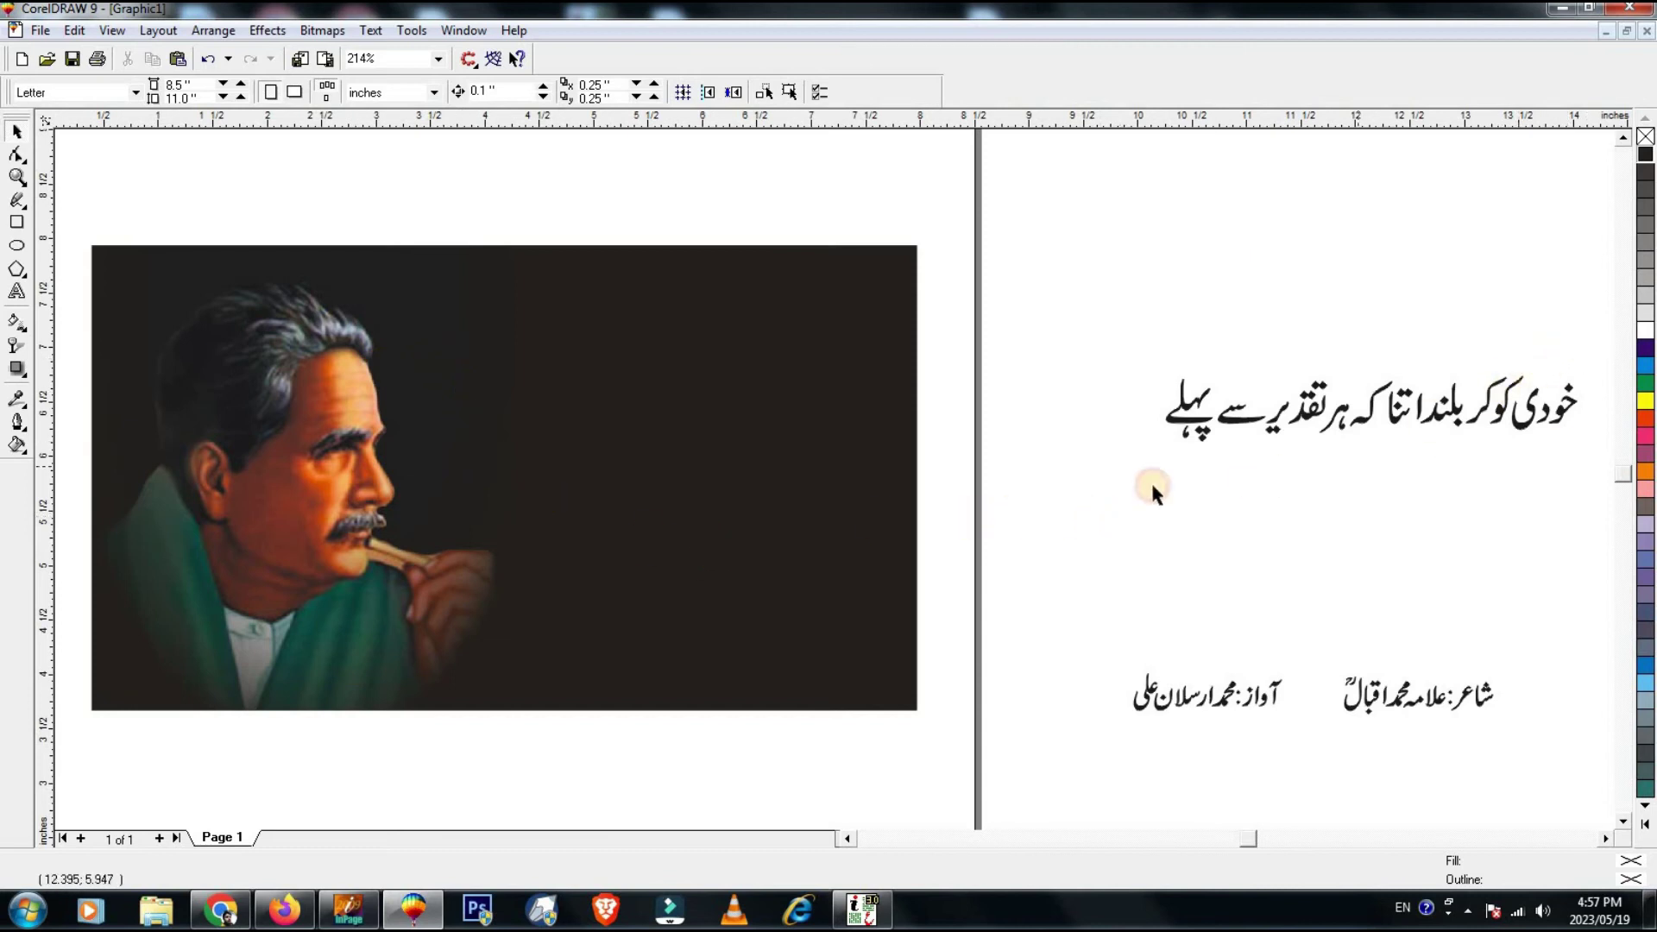
# Move the Urdu verse line onto the black rectangle, to the right of the portrait, and fill it white.
pyautogui.click(1322, 440)
pyautogui.moveTo(1360, 424); pyautogui.dragTo(659, 466)
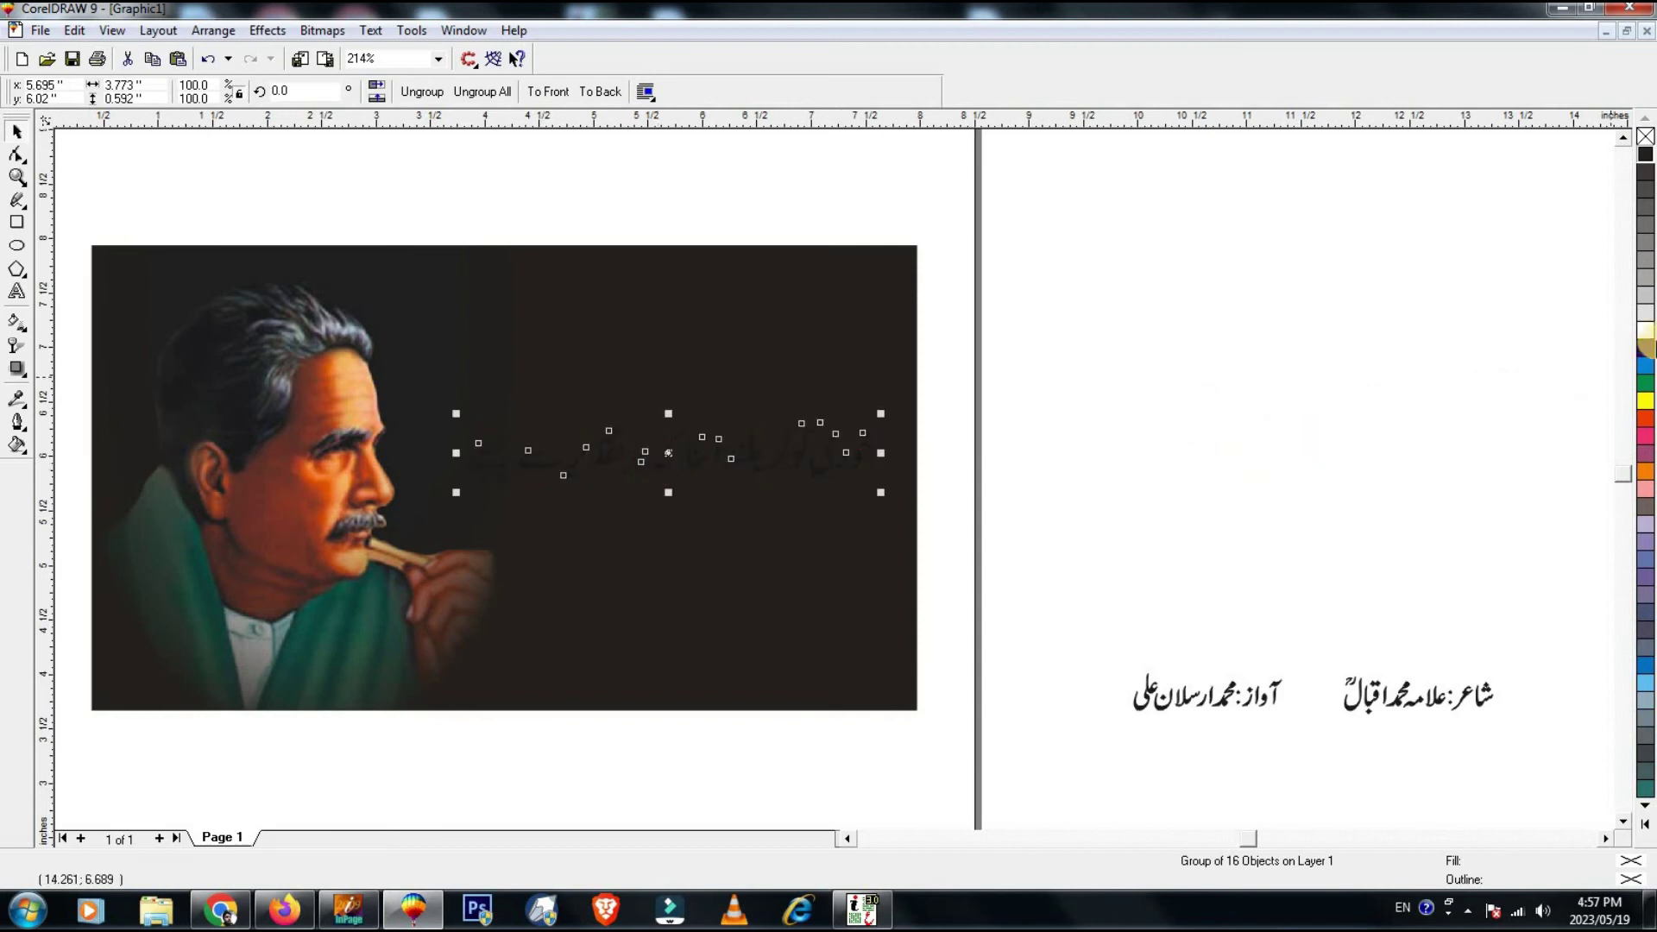
pyautogui.click(1643, 328)
pyautogui.click(1018, 634)
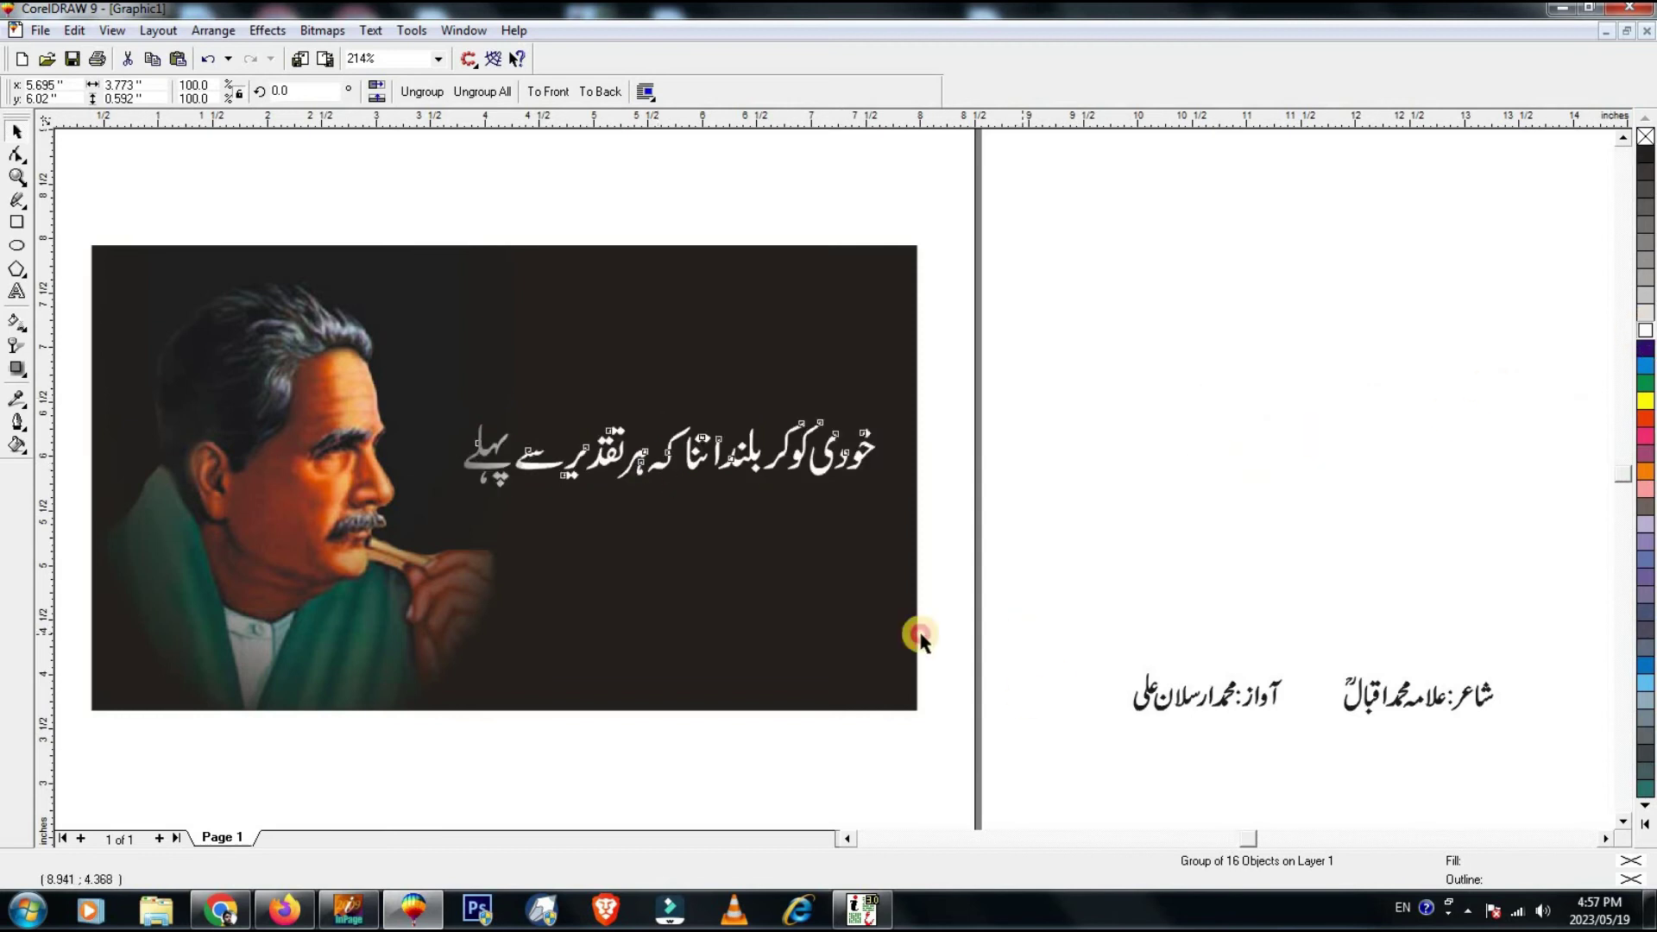
# Try yellow and green fills on the verse line.
pyautogui.click(16, 177)
pyautogui.moveTo(953, 380); pyautogui.dragTo(351, 575)
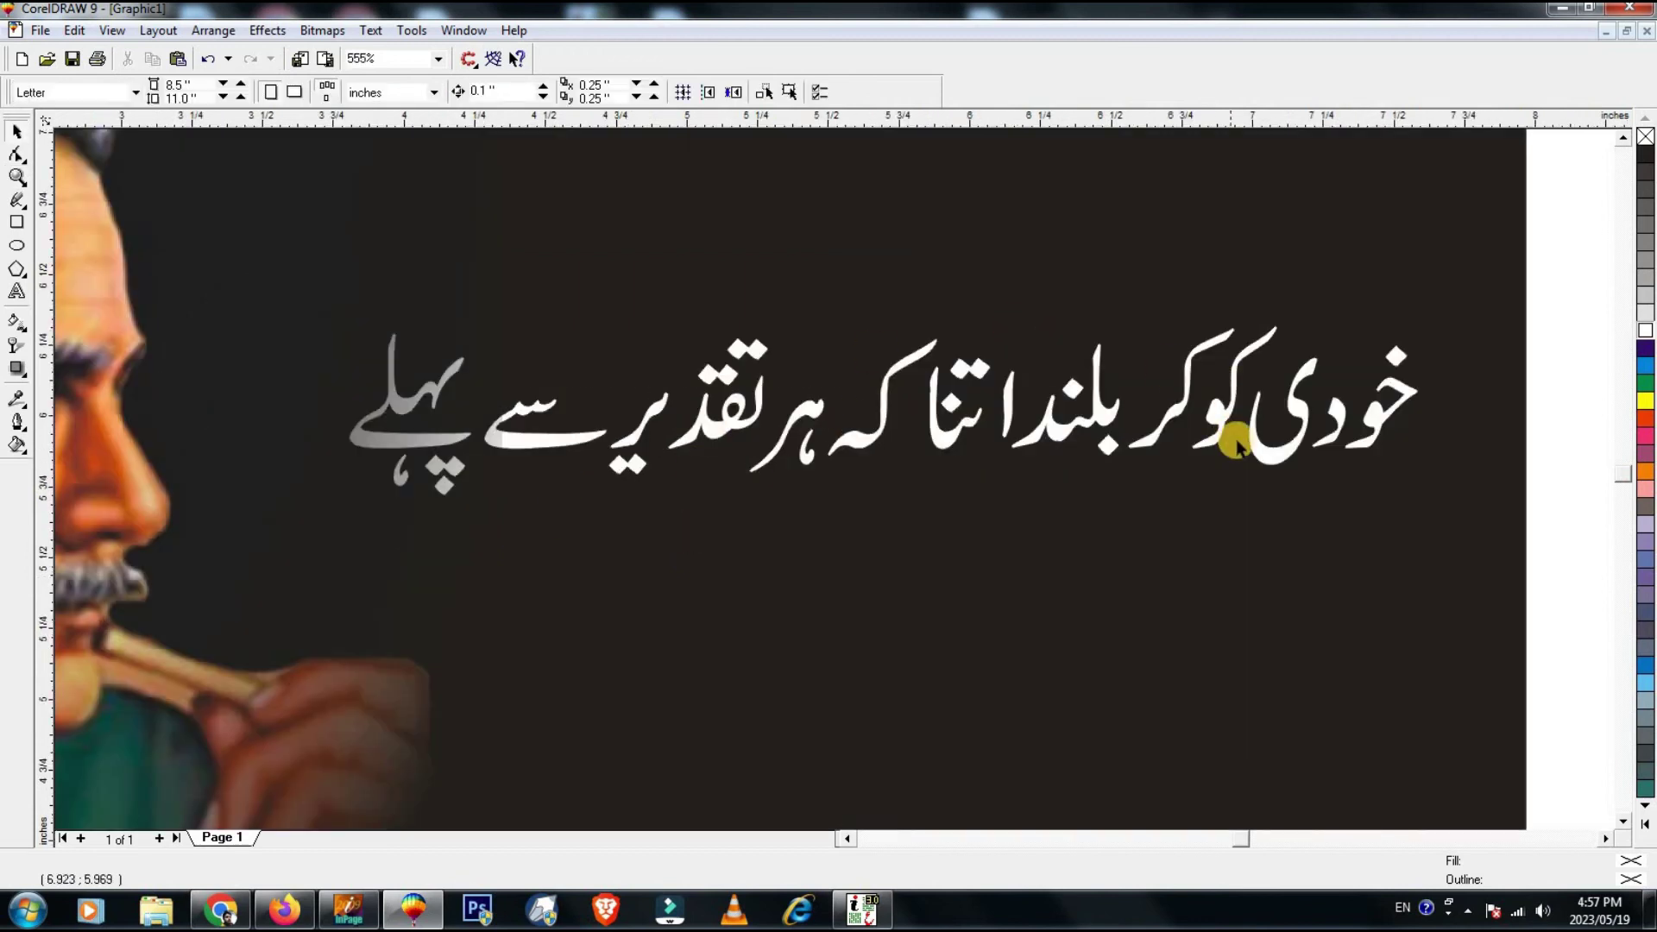
pyautogui.click(1269, 448)
pyautogui.click(1642, 399)
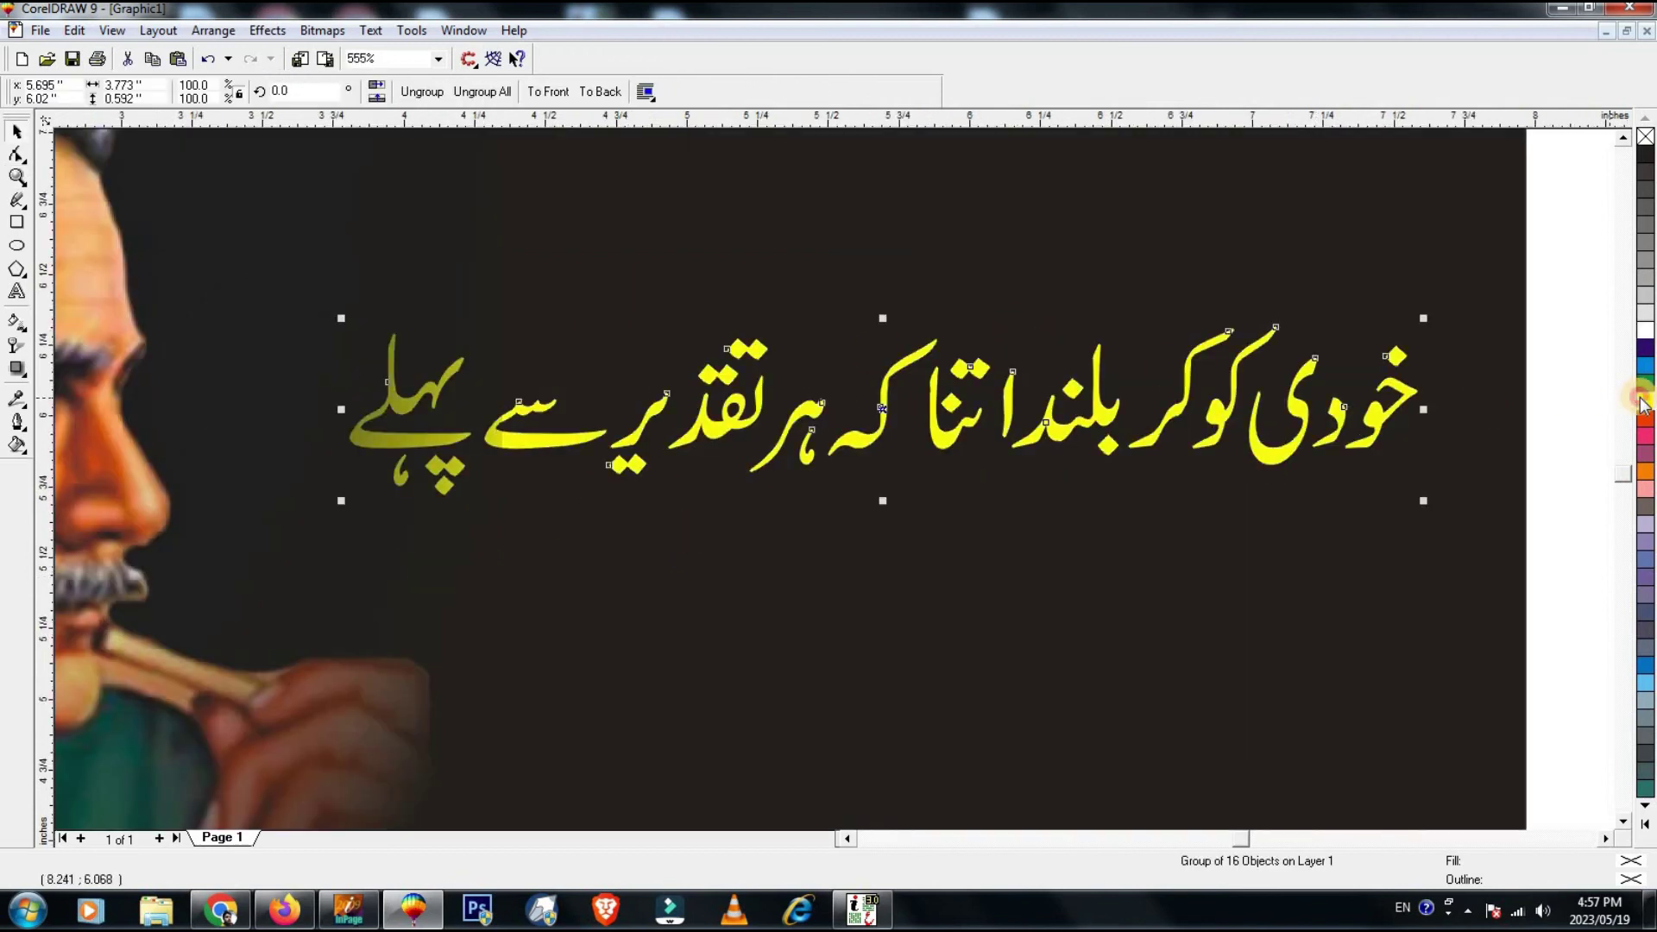
pyautogui.click(1644, 383)
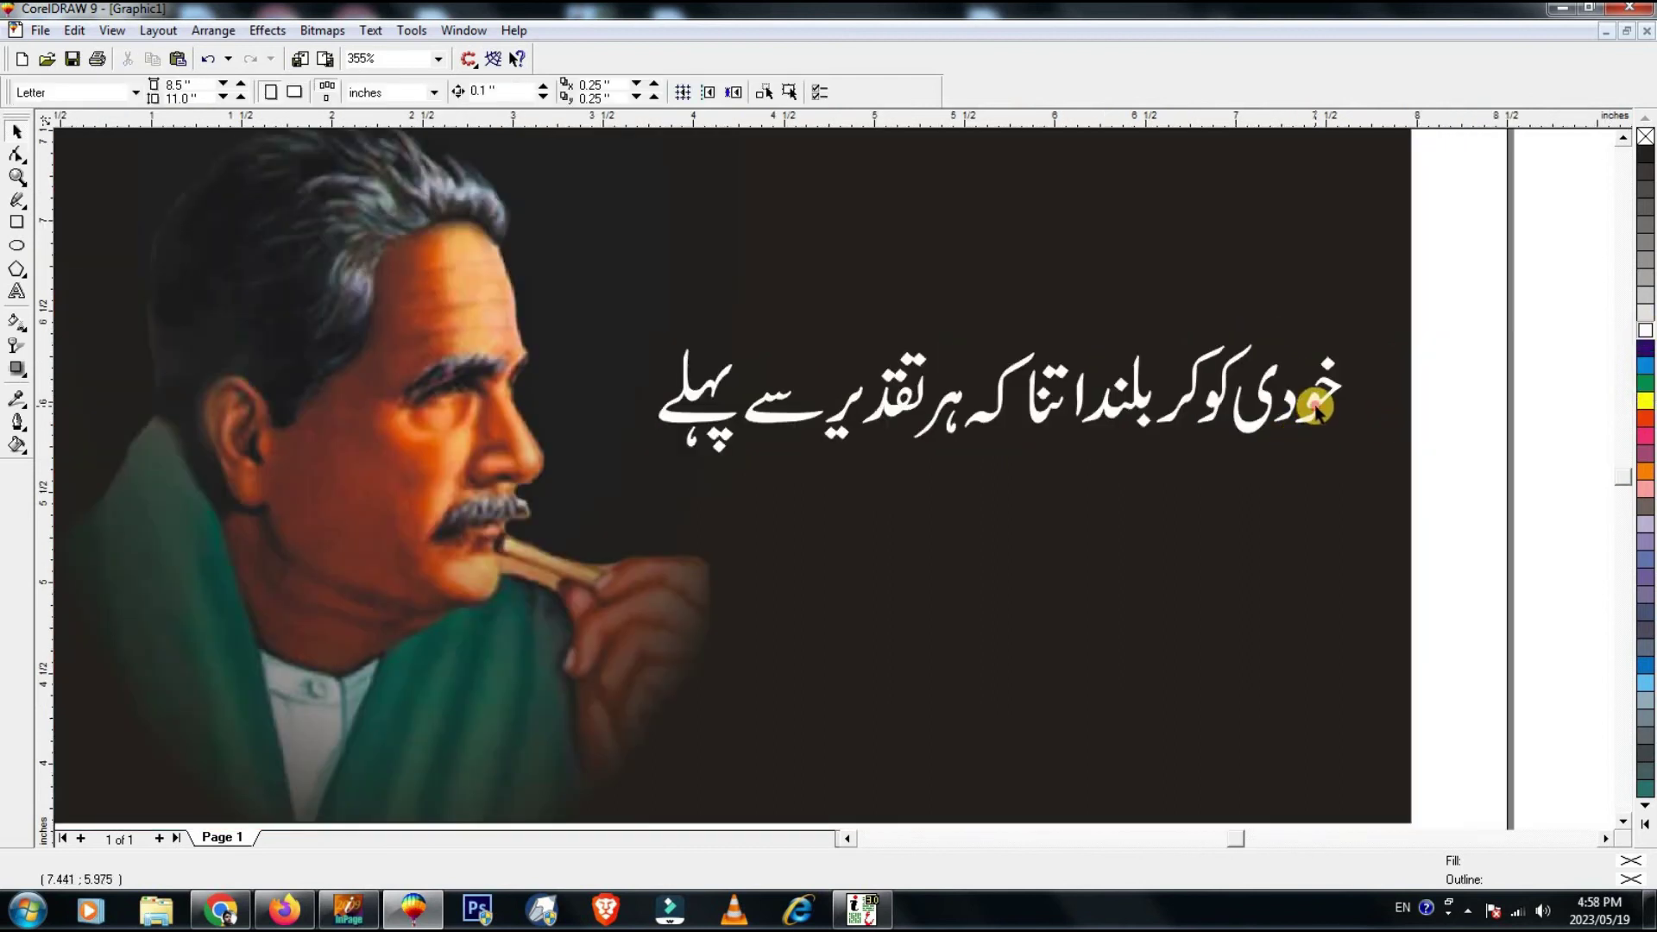
# Shift the verse line slightly left and up, to about X 5.72 and Y 6.06 inches.
pyautogui.click(1315, 410)
pyautogui.scroll(-1, 1307, 431)
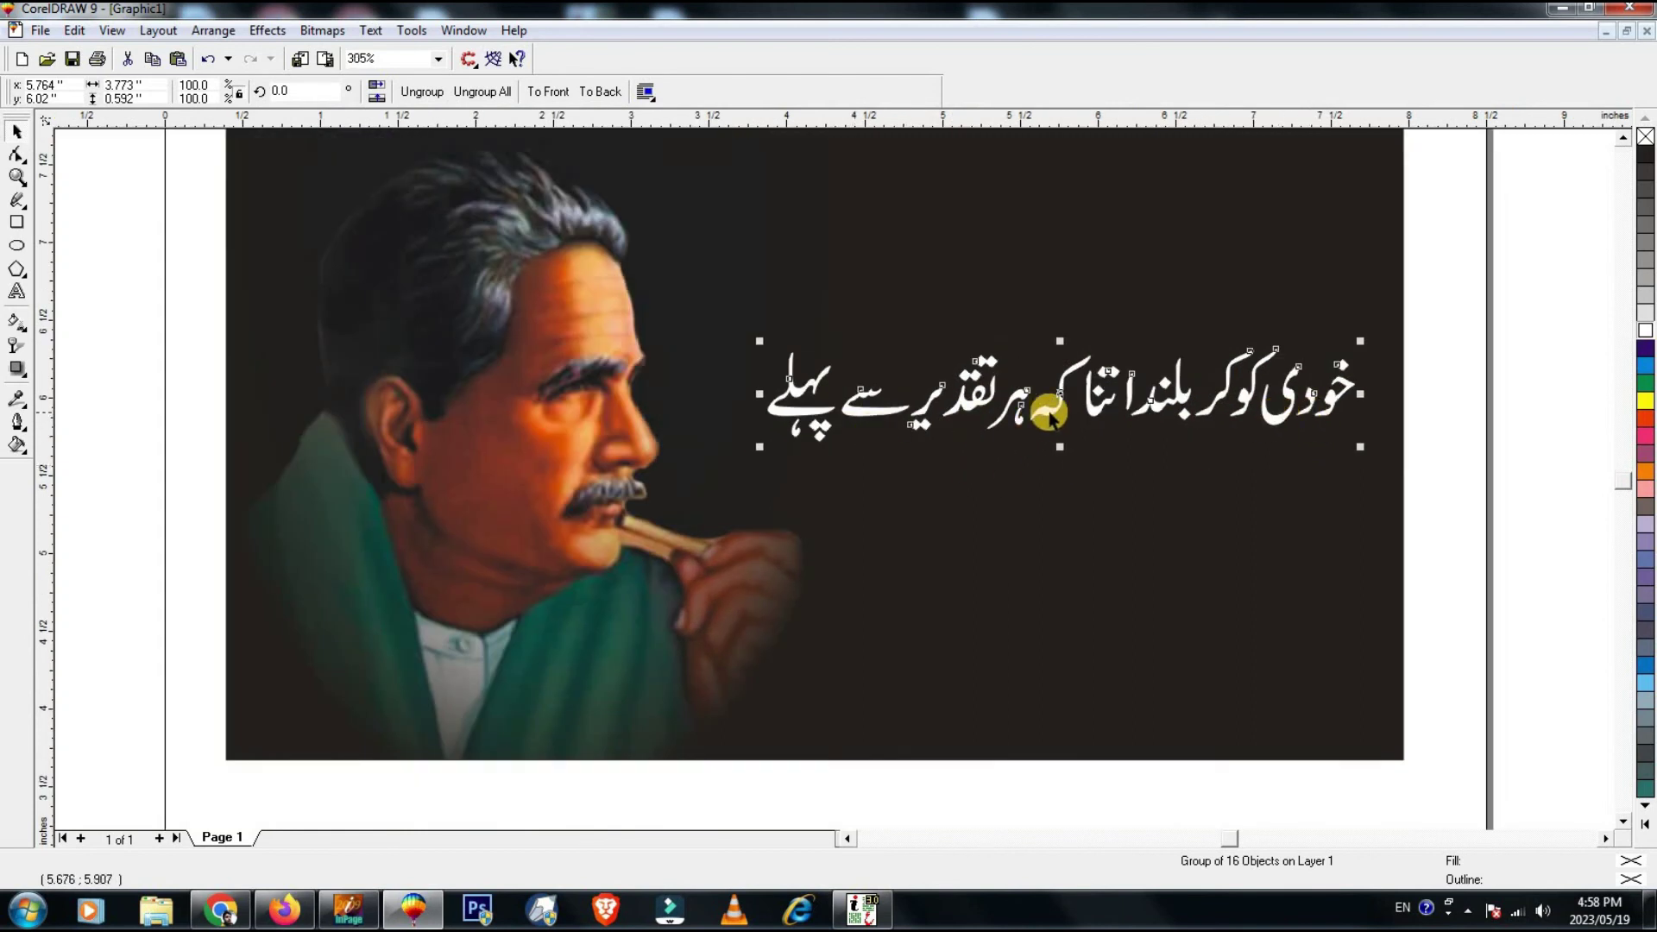
pyautogui.moveTo(1051, 414); pyautogui.dragTo(1045, 413)
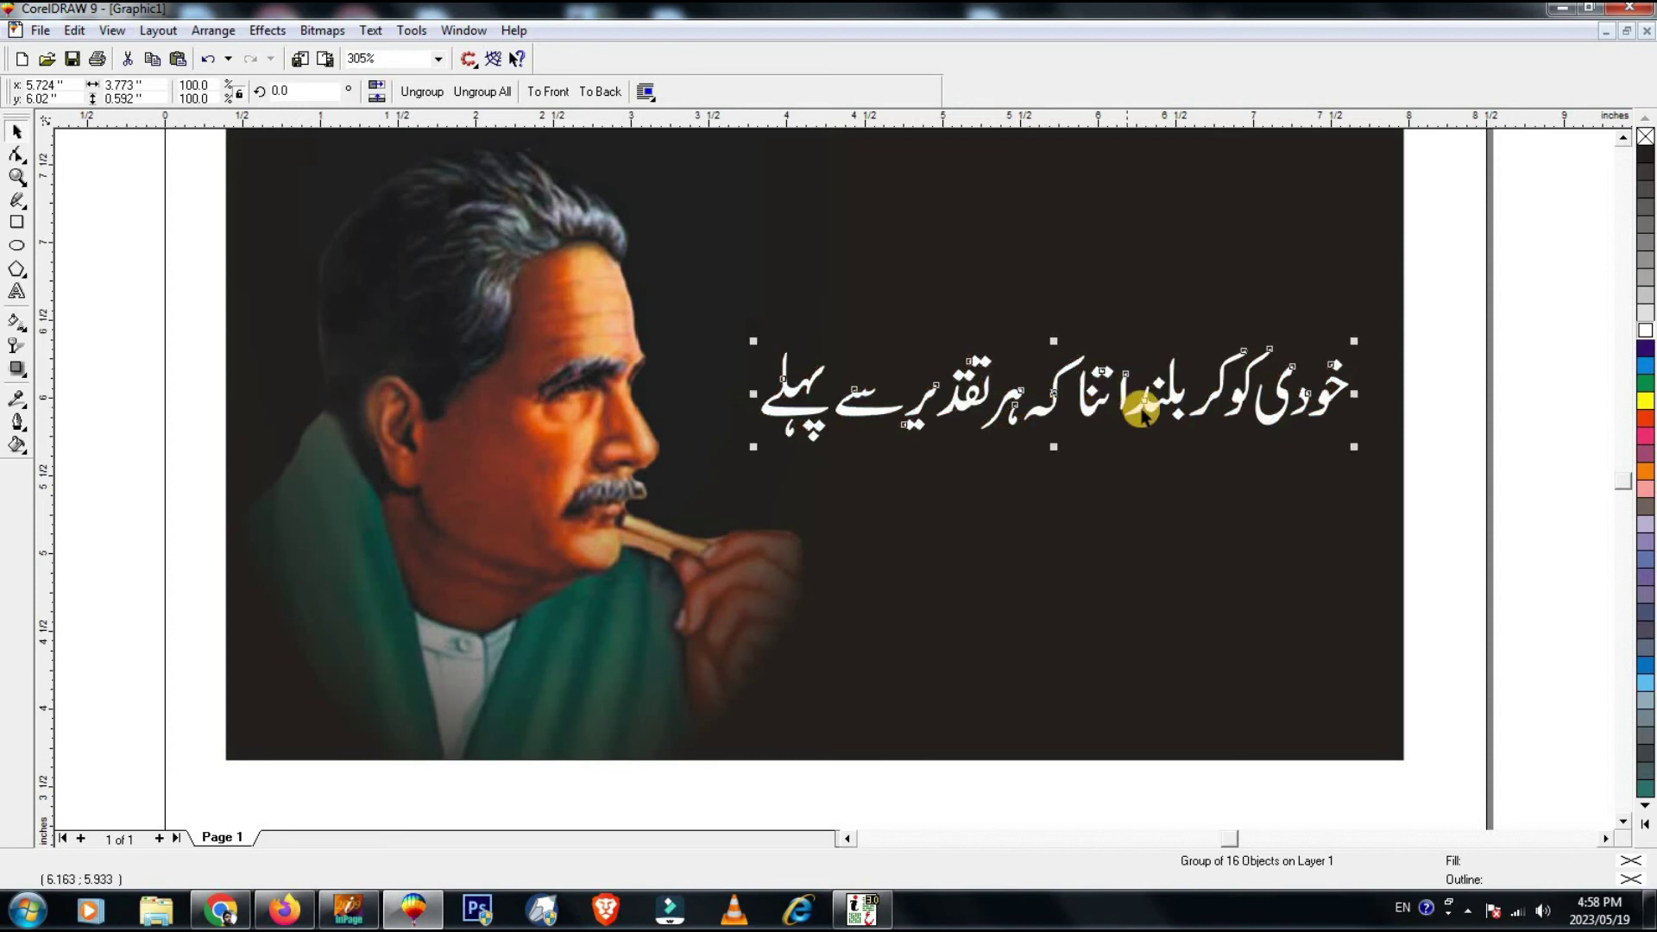
pyautogui.moveTo(1151, 402); pyautogui.dragTo(1151, 396)
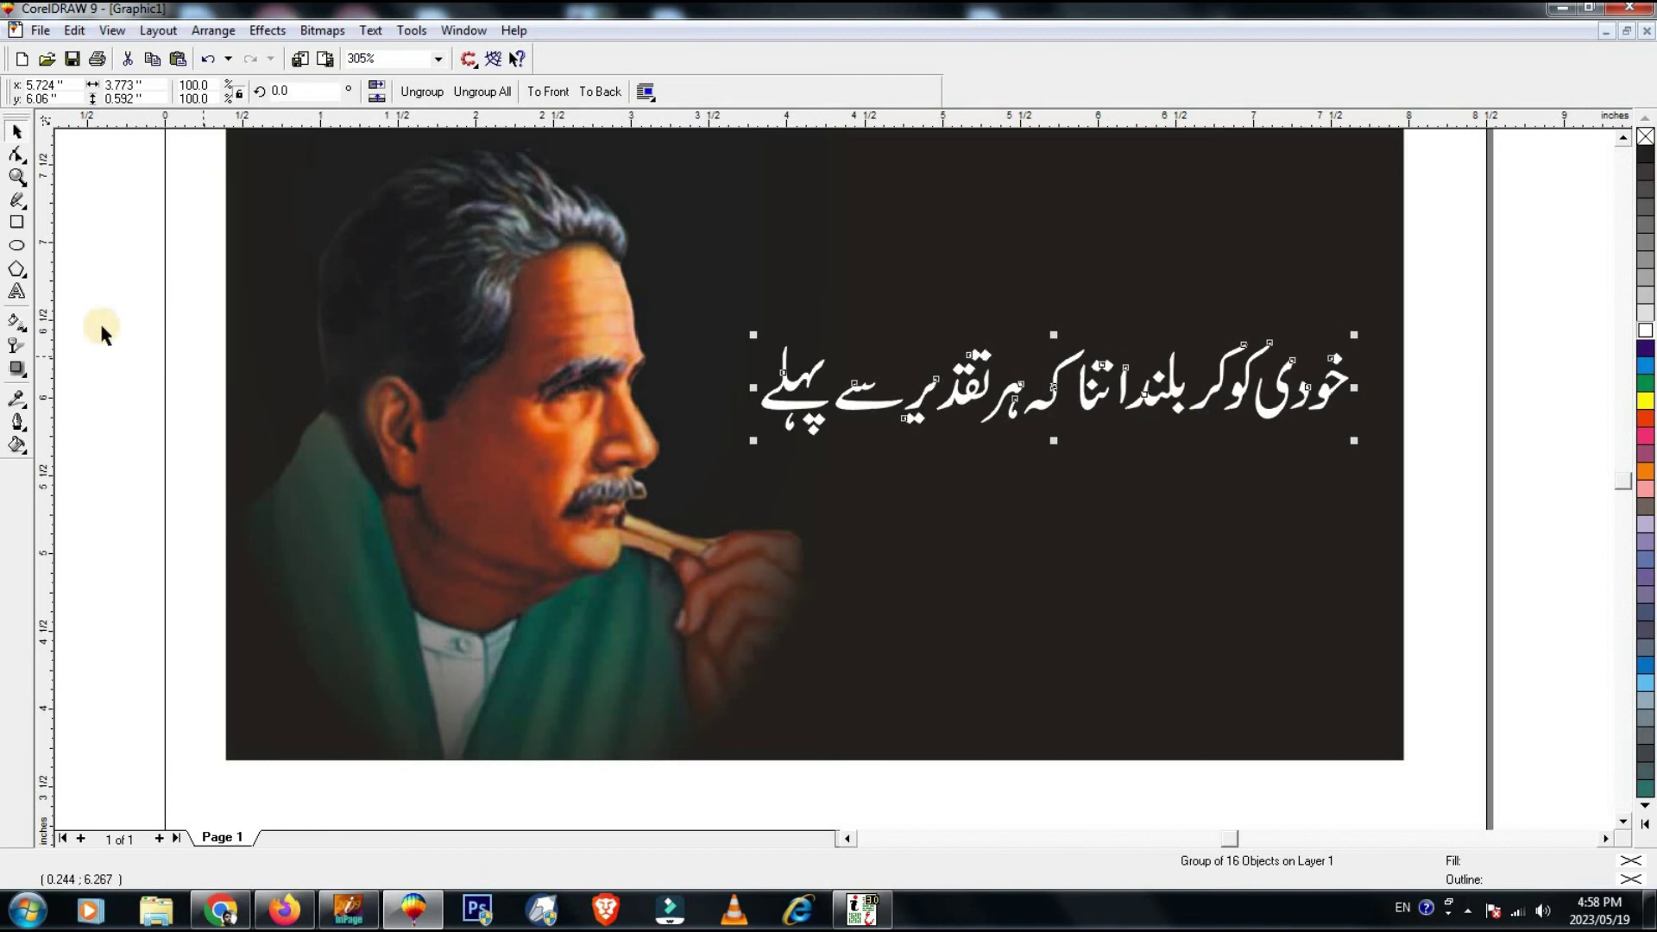
# Add the artistic text "Khudi ko kar Buland itna kay Har Taqdeer se Pehle", starting left of the rectangle.
pyautogui.click(17, 294)
pyautogui.click(105, 457)
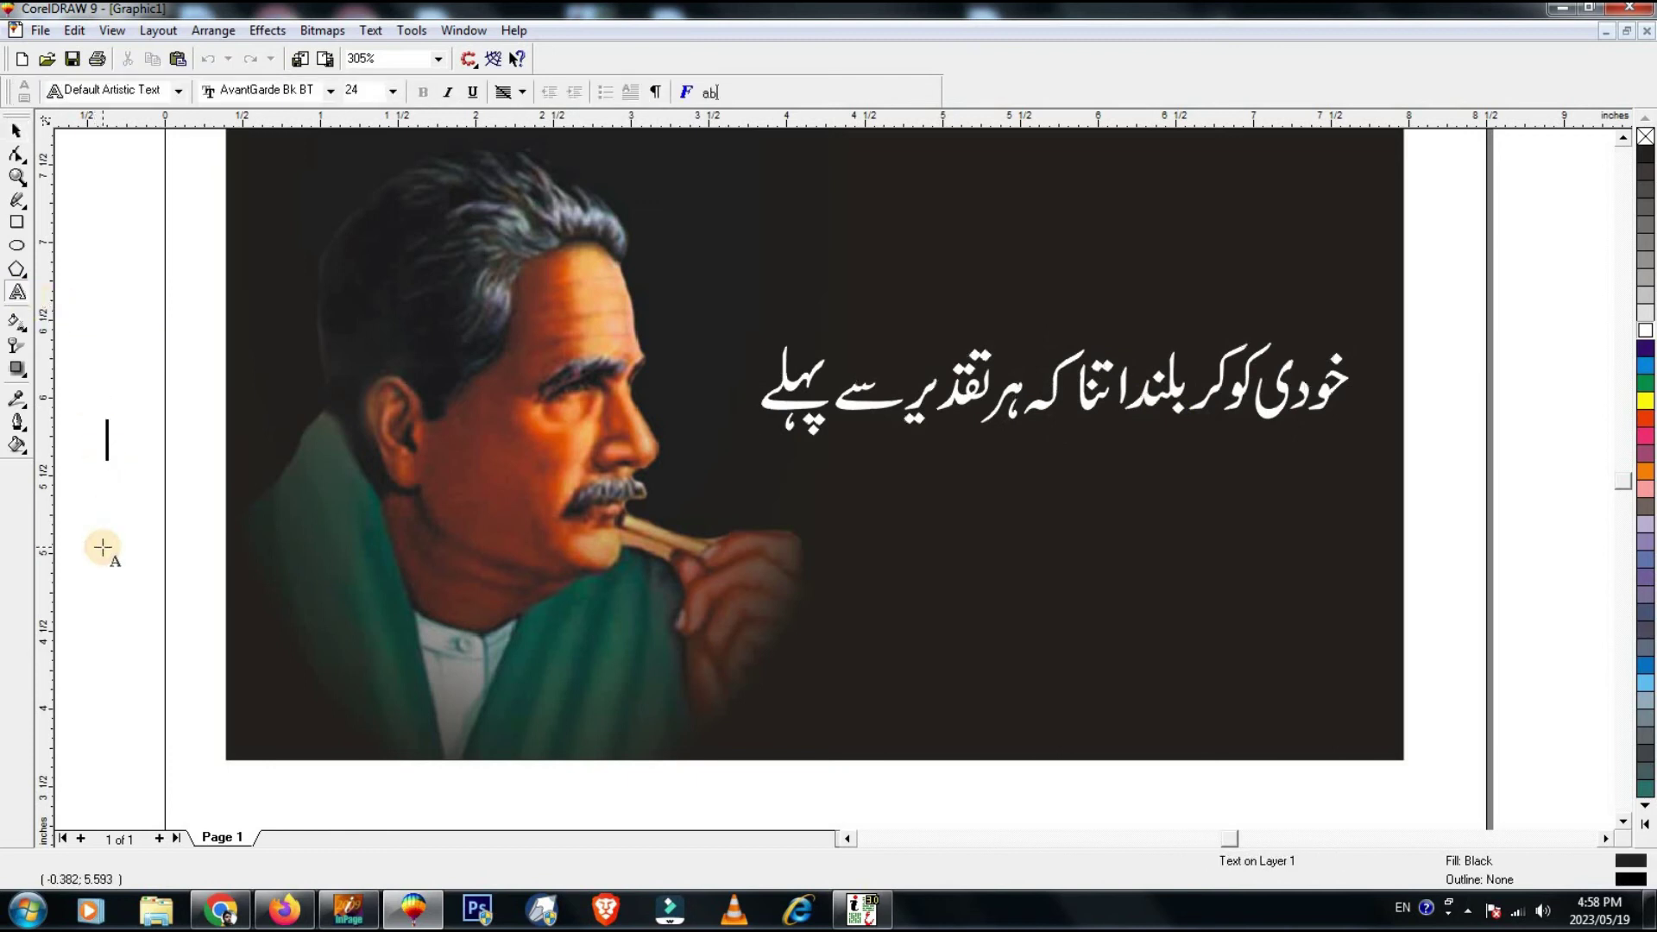
pyautogui.write('Khudi ko kar Buland itna')
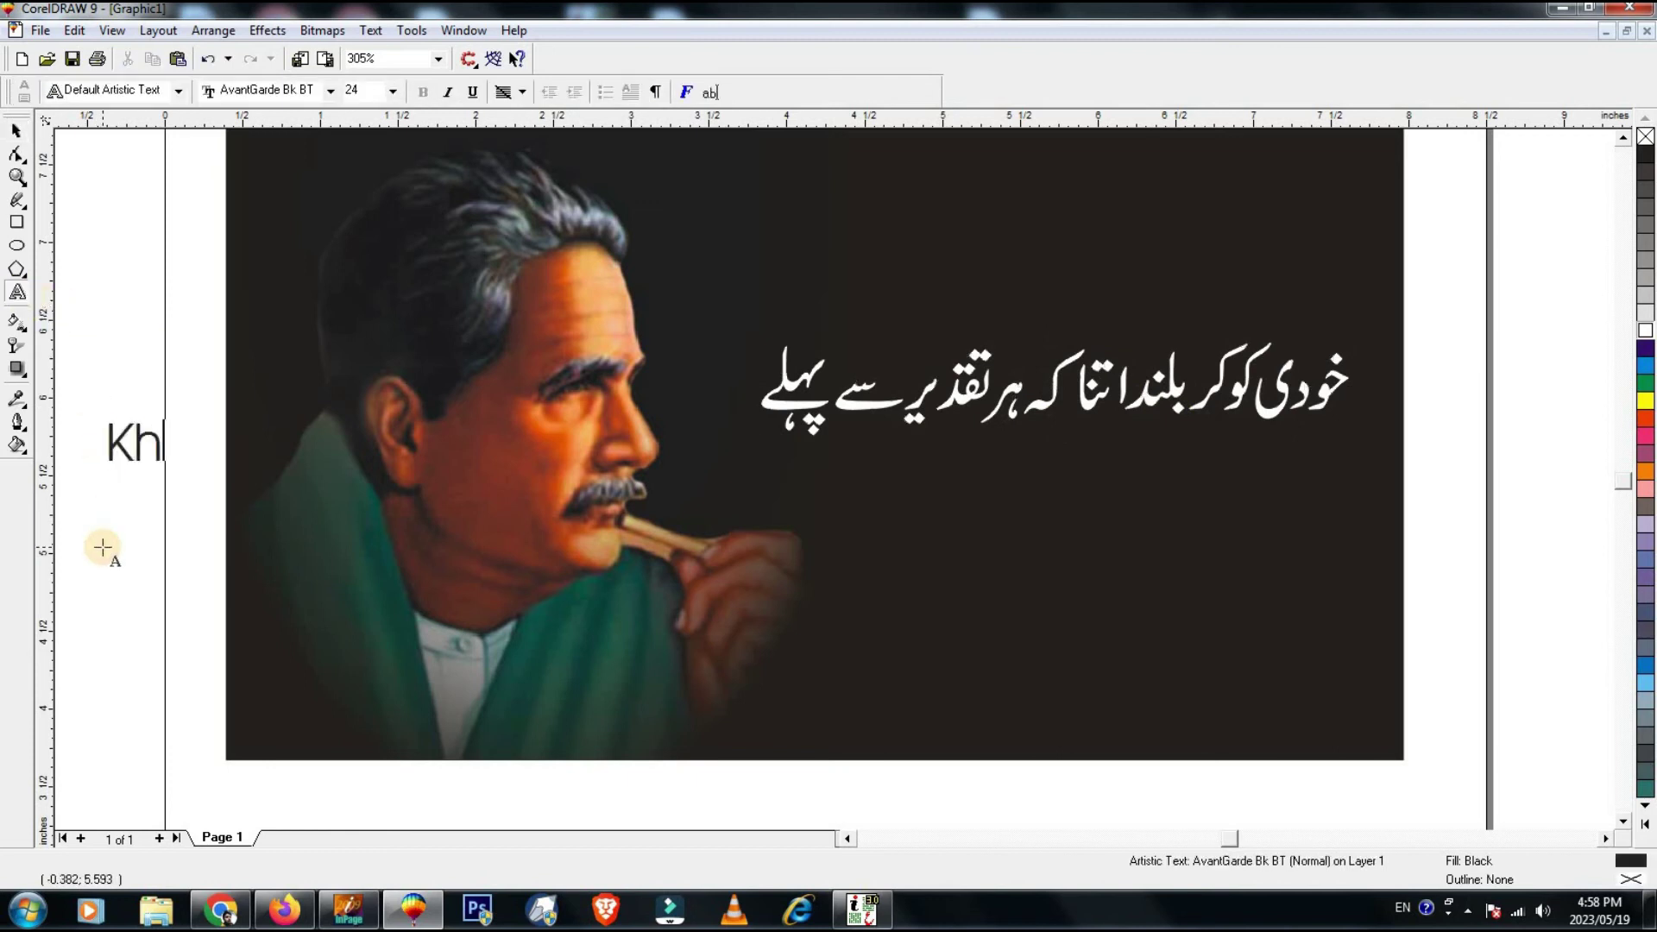
pyautogui.hotkey('ctrl', 'space')
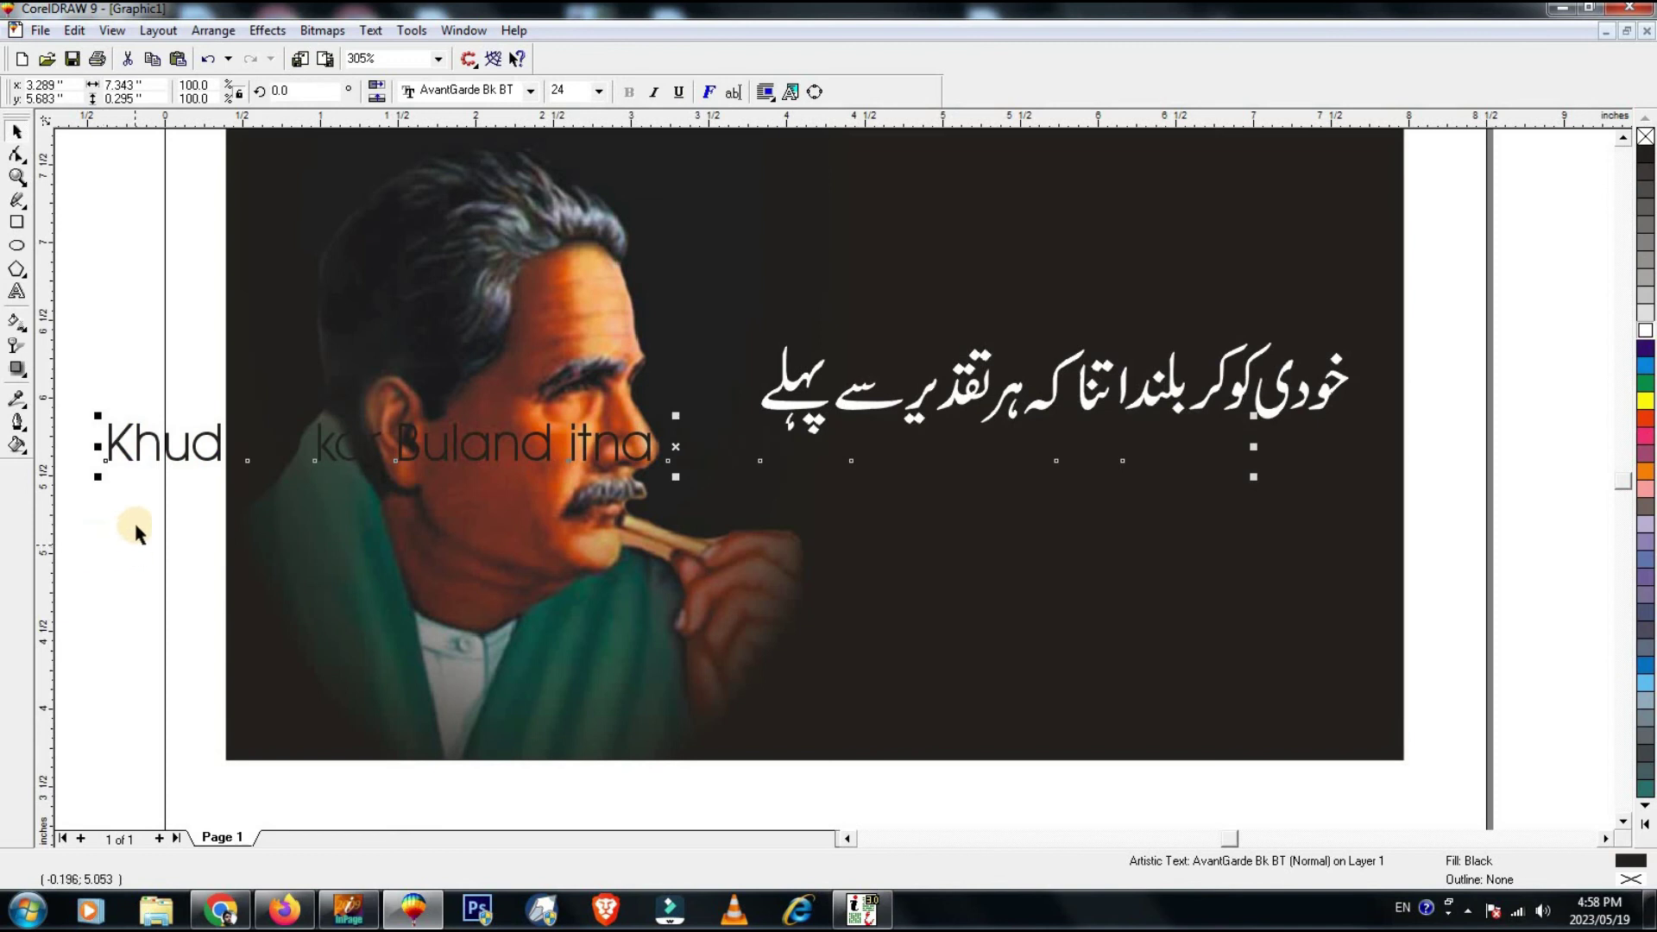
# Fill the transliteration white and scale it down to about 4.02 by 0.16 inches beneath the Urdu verse.
pyautogui.moveTo(97, 420); pyautogui.dragTo(577, 435)
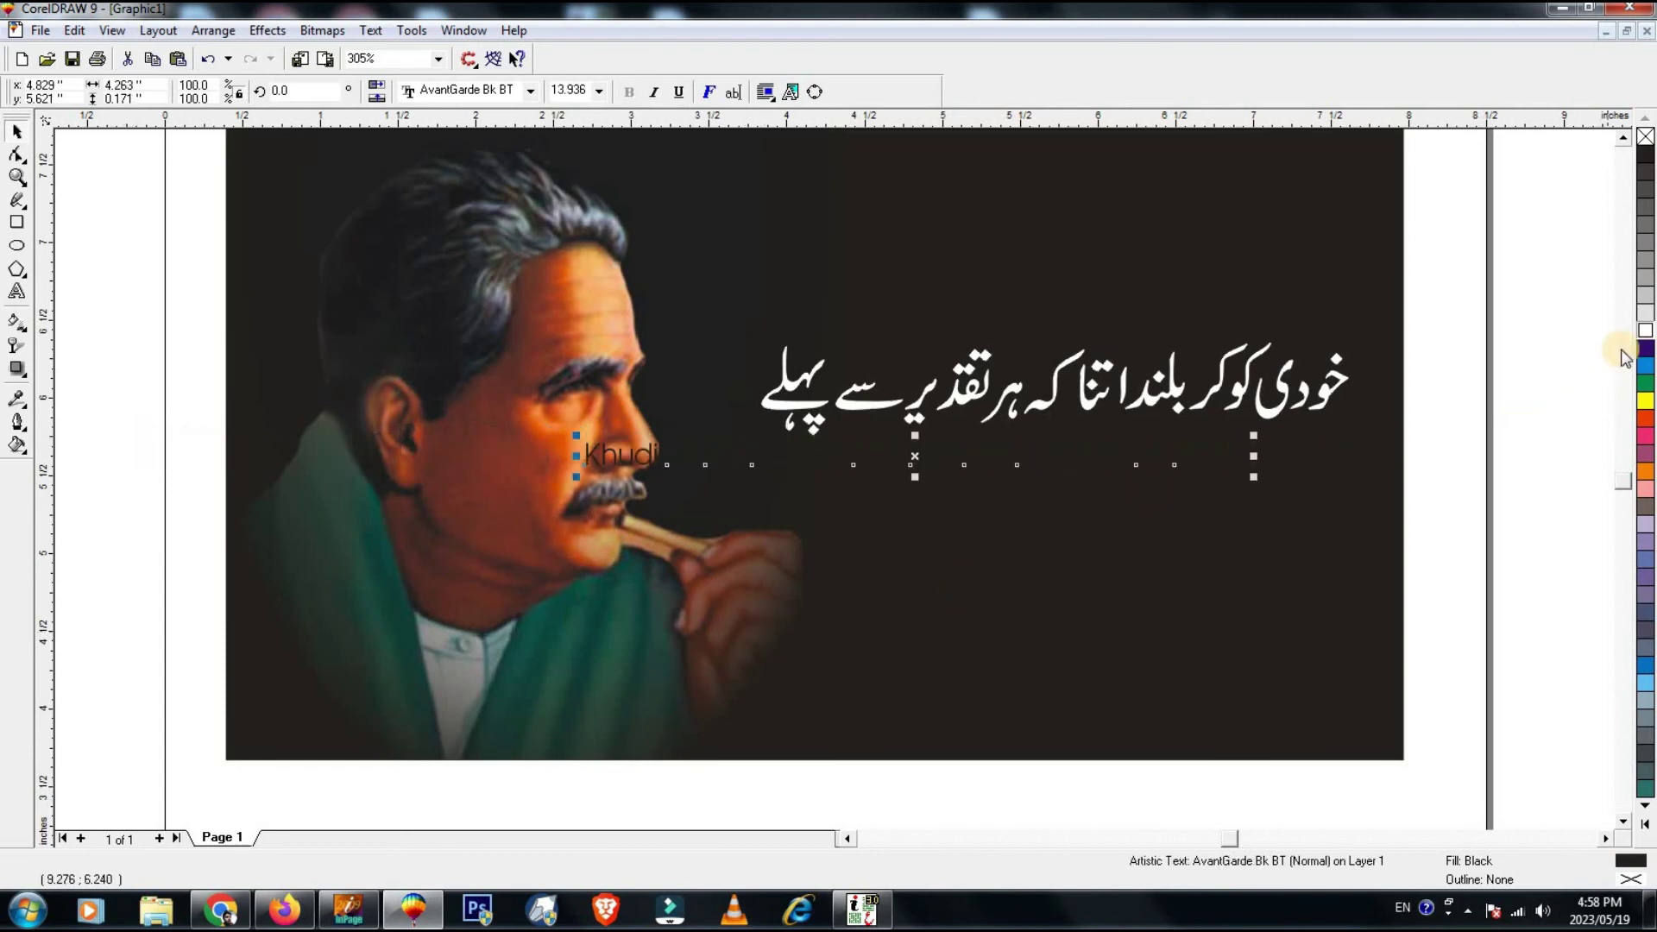
pyautogui.click(1645, 331)
pyautogui.moveTo(1250, 477)
pyautogui.mouseDown()
pyautogui.moveTo(1099, 469)
pyautogui.moveTo(1225, 461)
pyautogui.mouseUp()
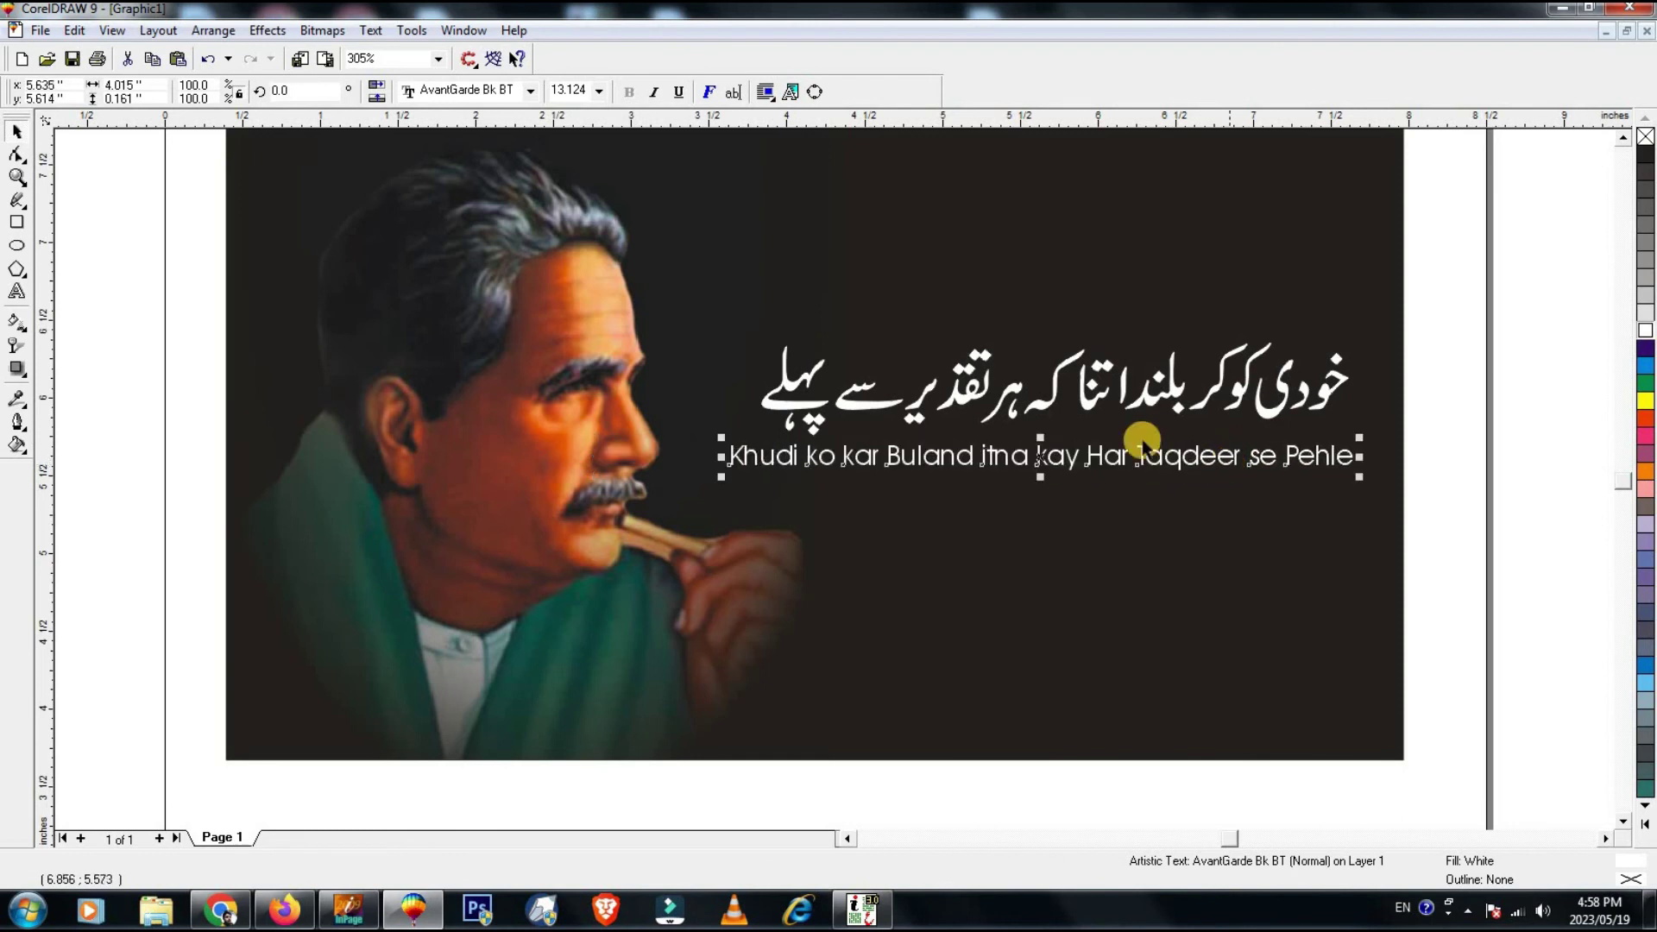
# Set the transliteration in bold Arial and shrink it to about 3.88 inches wide.
pyautogui.click(451, 88)
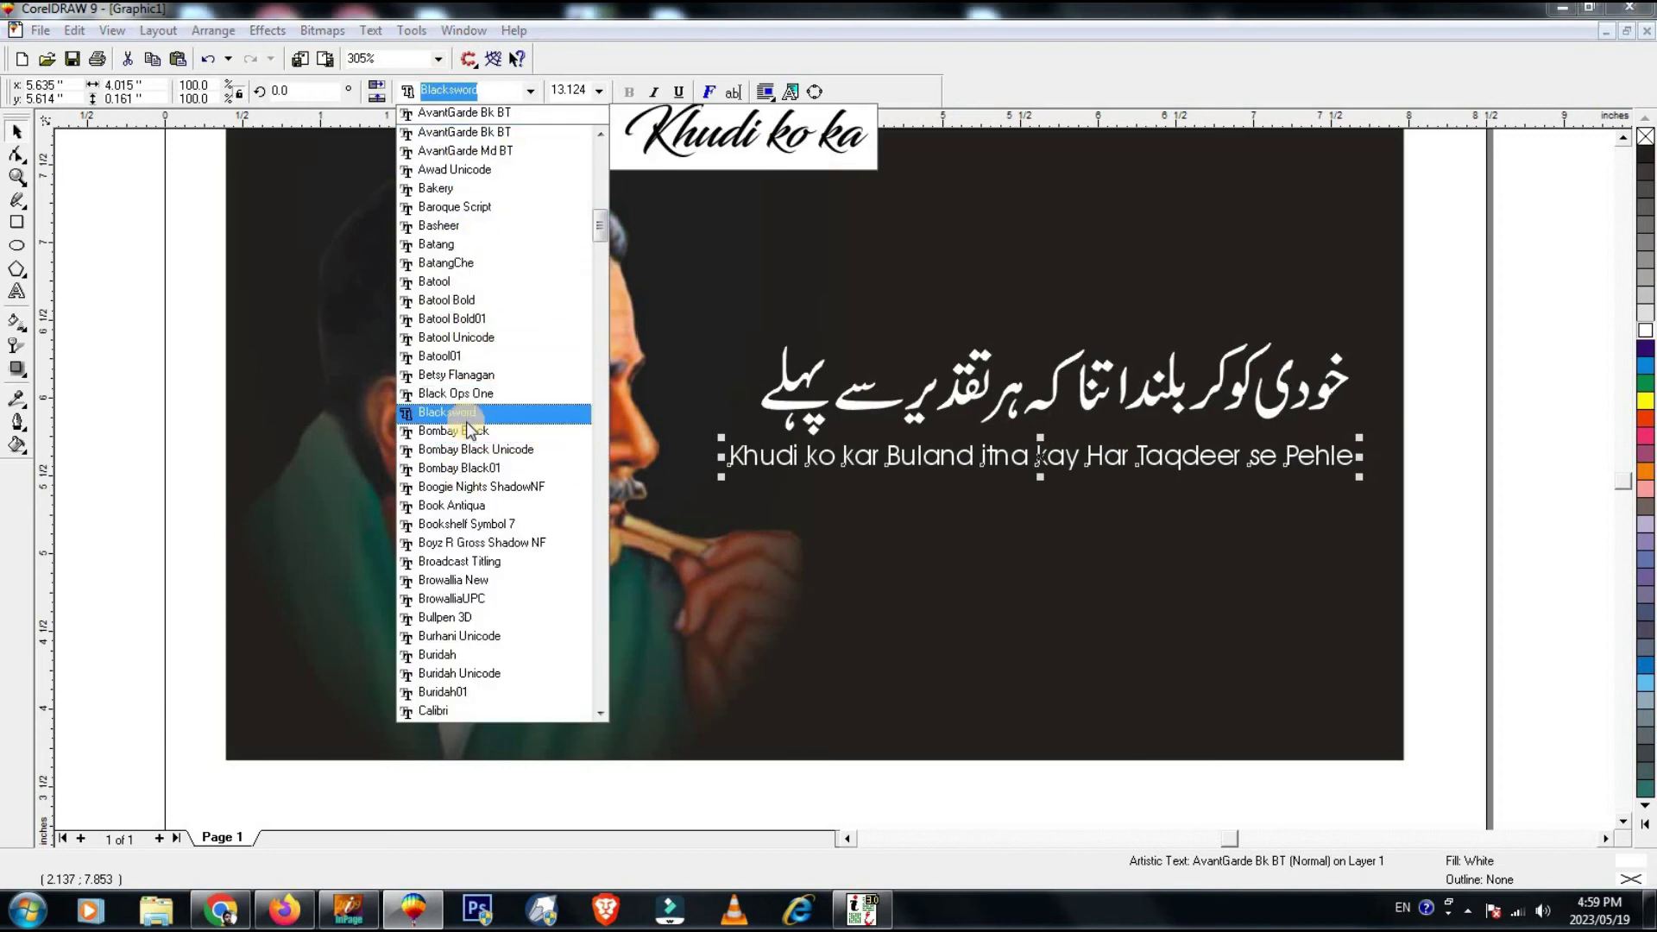
pyautogui.write('Arial')
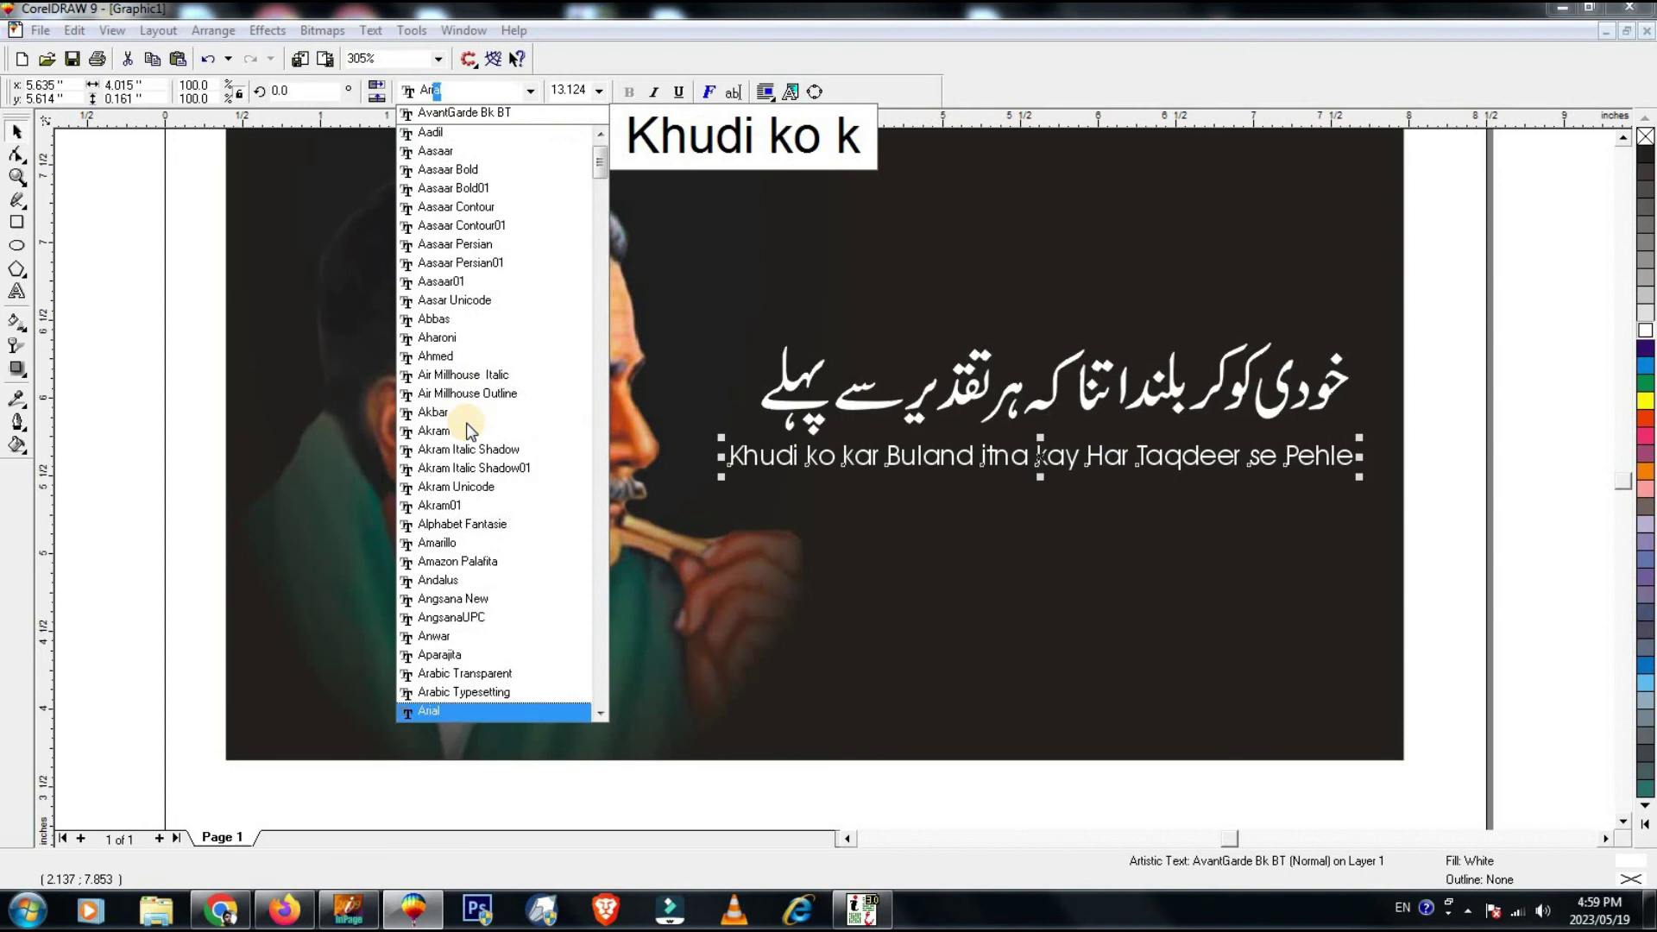
pyautogui.press('Return')
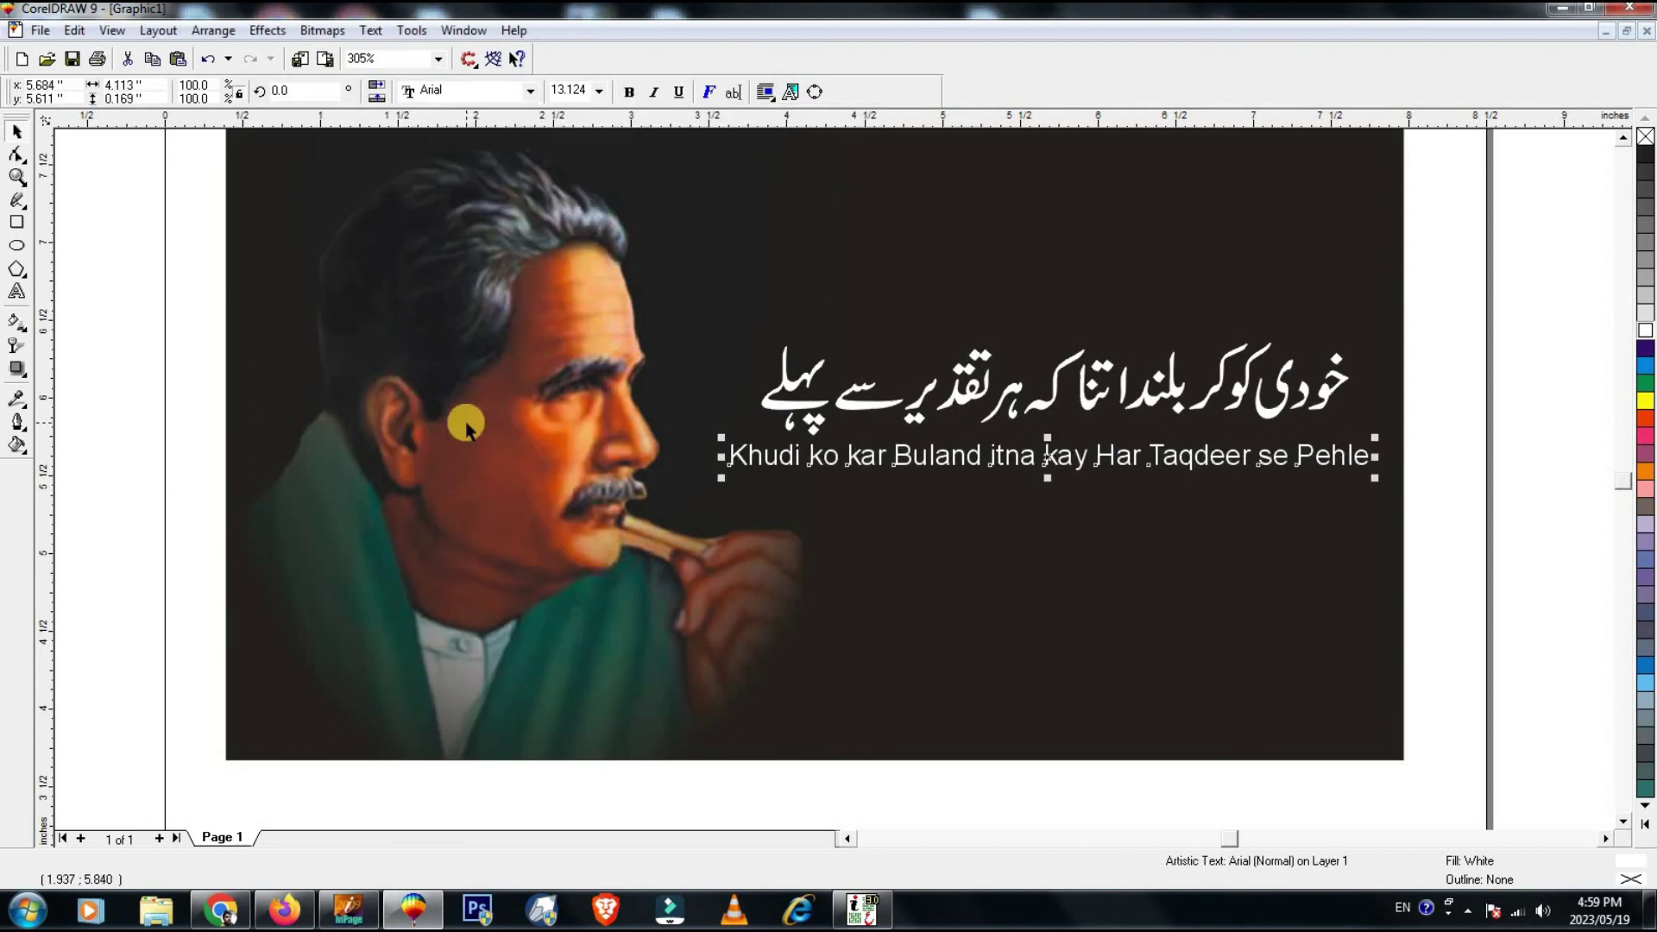
pyautogui.click(626, 93)
pyautogui.moveTo(1419, 481); pyautogui.dragTo(1350, 493)
pyautogui.moveTo(723, 479); pyautogui.dragTo(732, 474)
# Centre the transliteration horizontally on the Urdu verse line and scale both lines down slightly together.
pyautogui.keyDown('shift'); pyautogui.click(1015, 397); pyautogui.keyUp('shift')
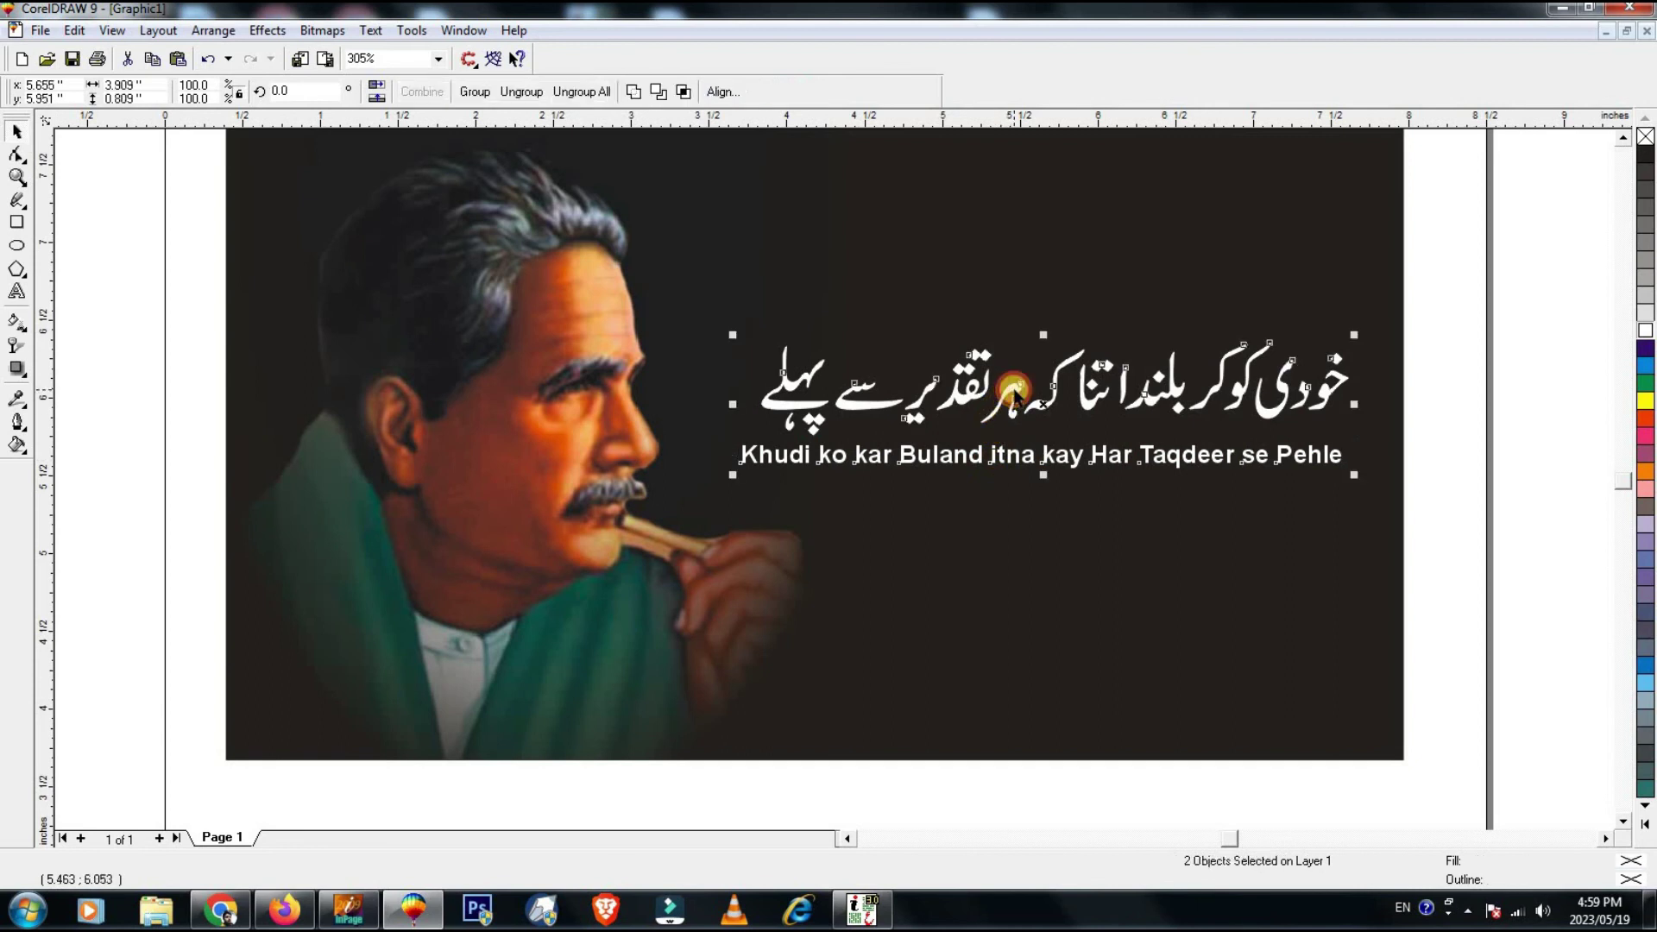
pyautogui.press('c')
pyautogui.click(1427, 490)
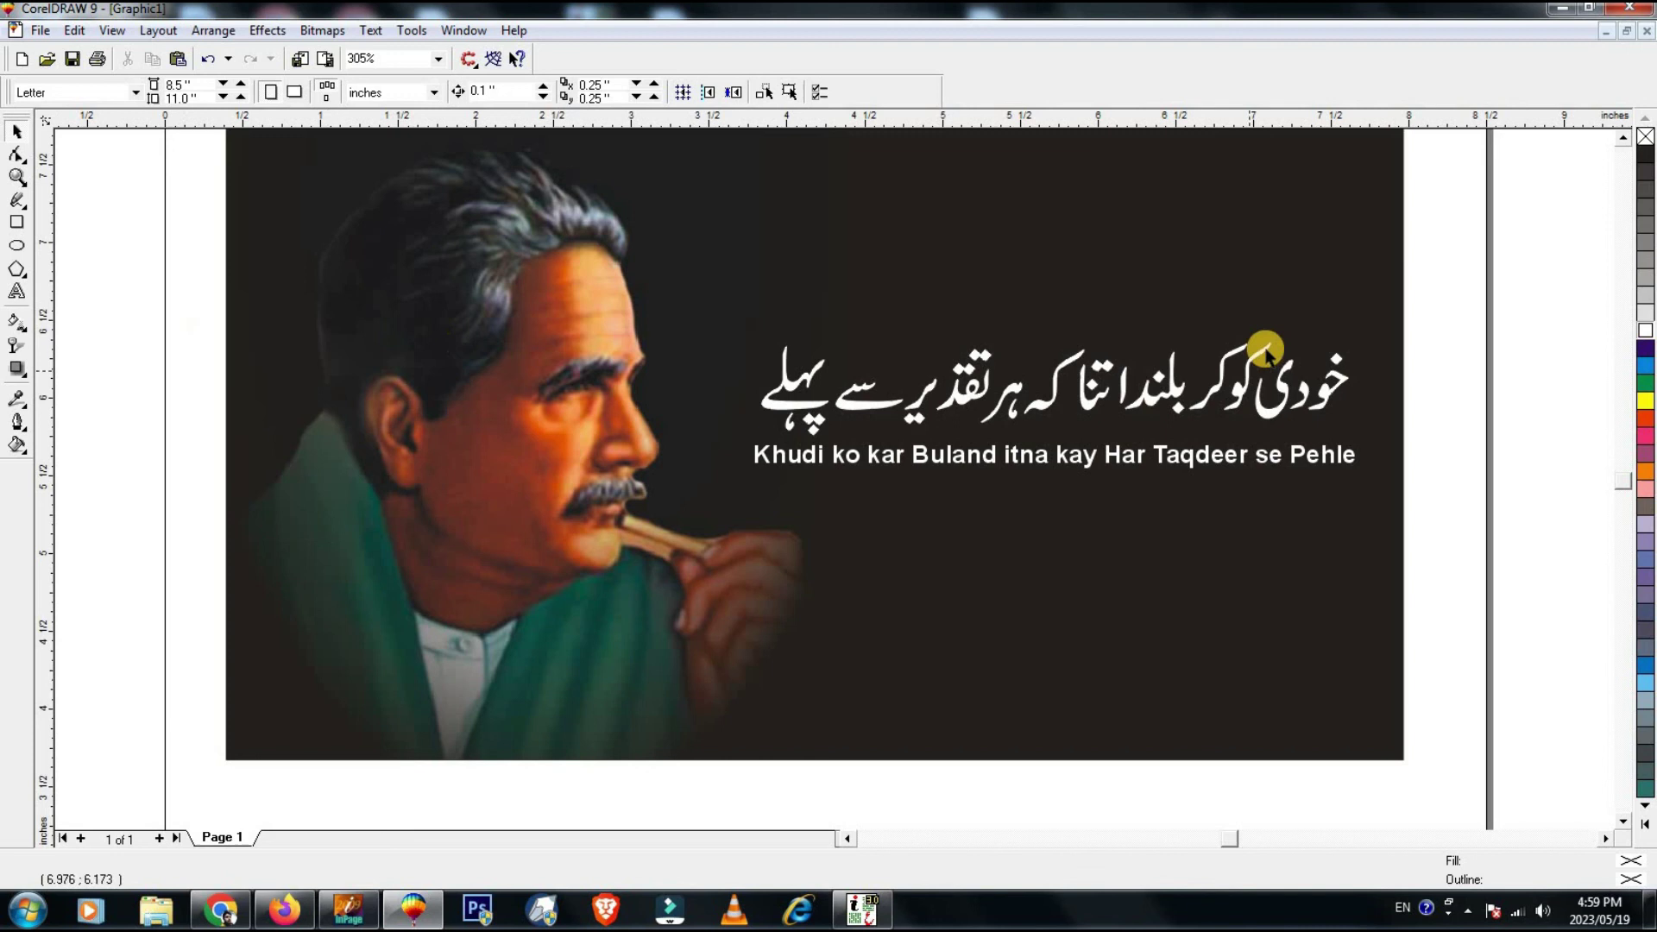
pyautogui.moveTo(1425, 324); pyautogui.dragTo(697, 526)
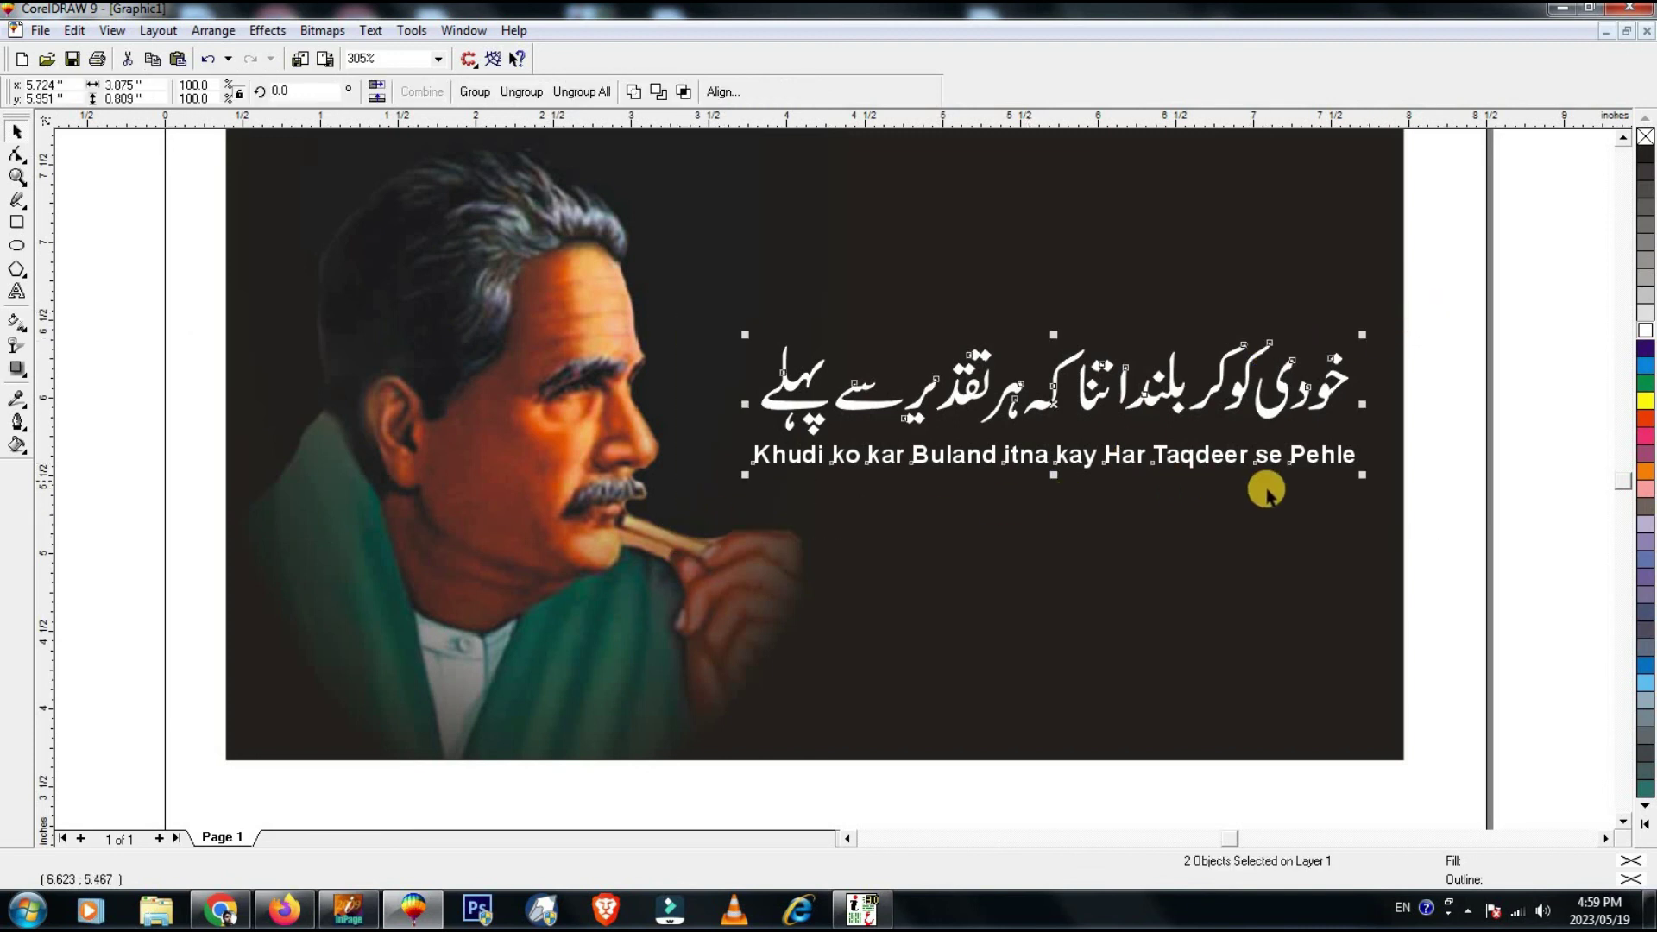
pyautogui.press('Escape')
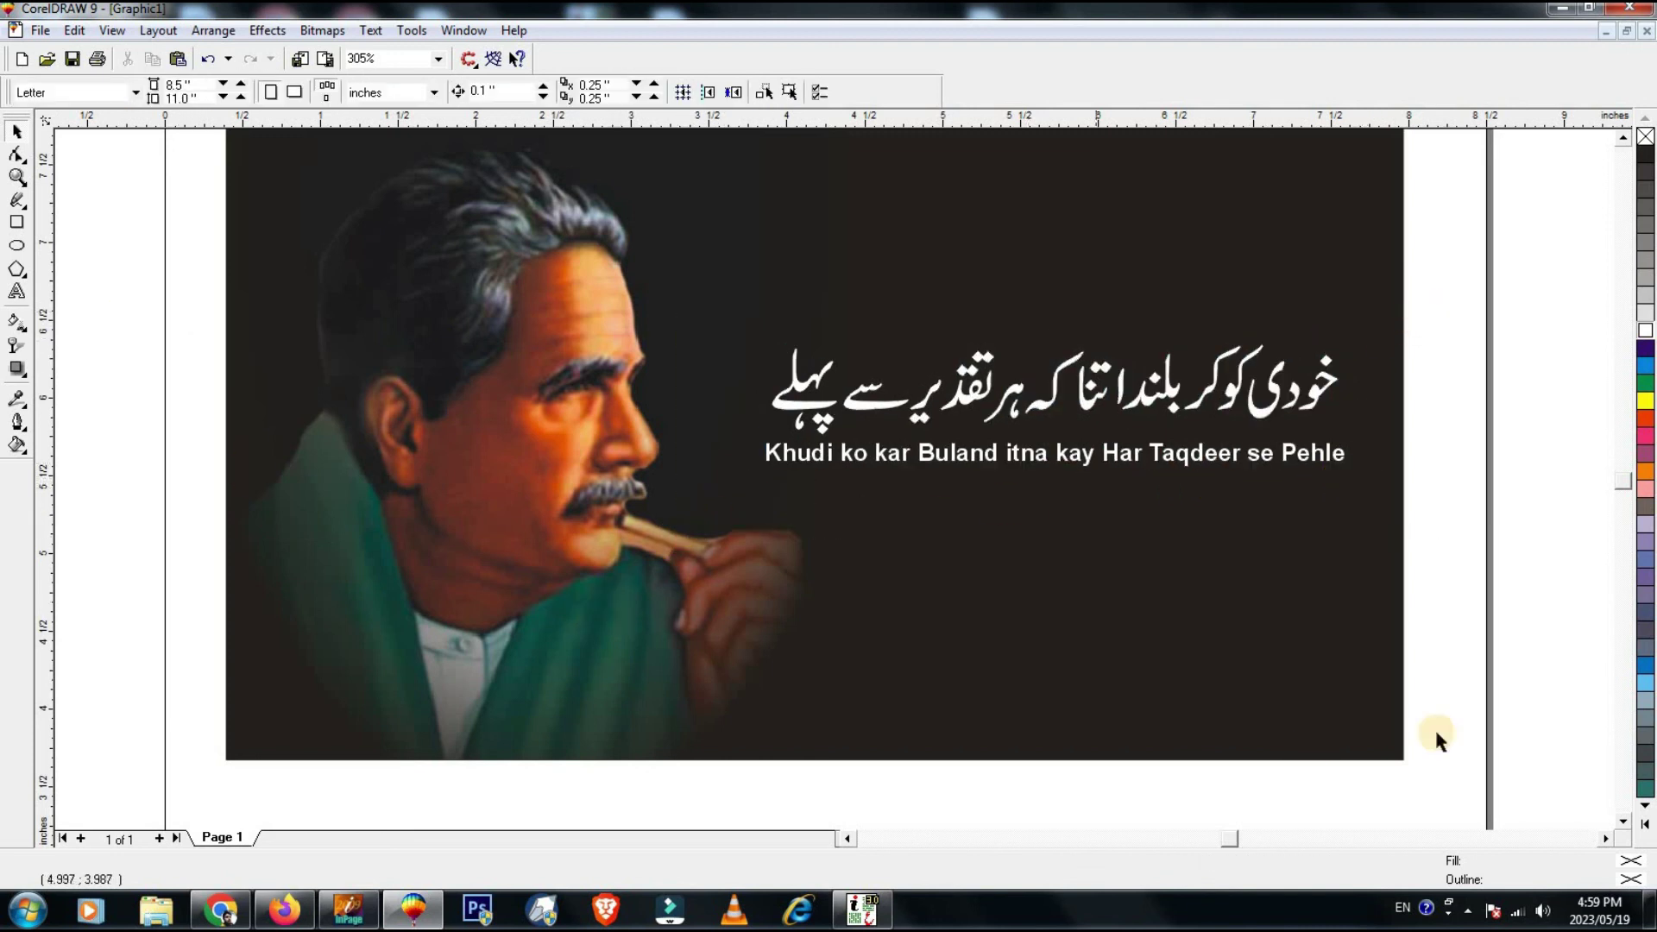
# Shrink the two credit lines beside the page together to about 1.87 by 0.21 inches.
pyautogui.scroll(-2, 1621, 818)
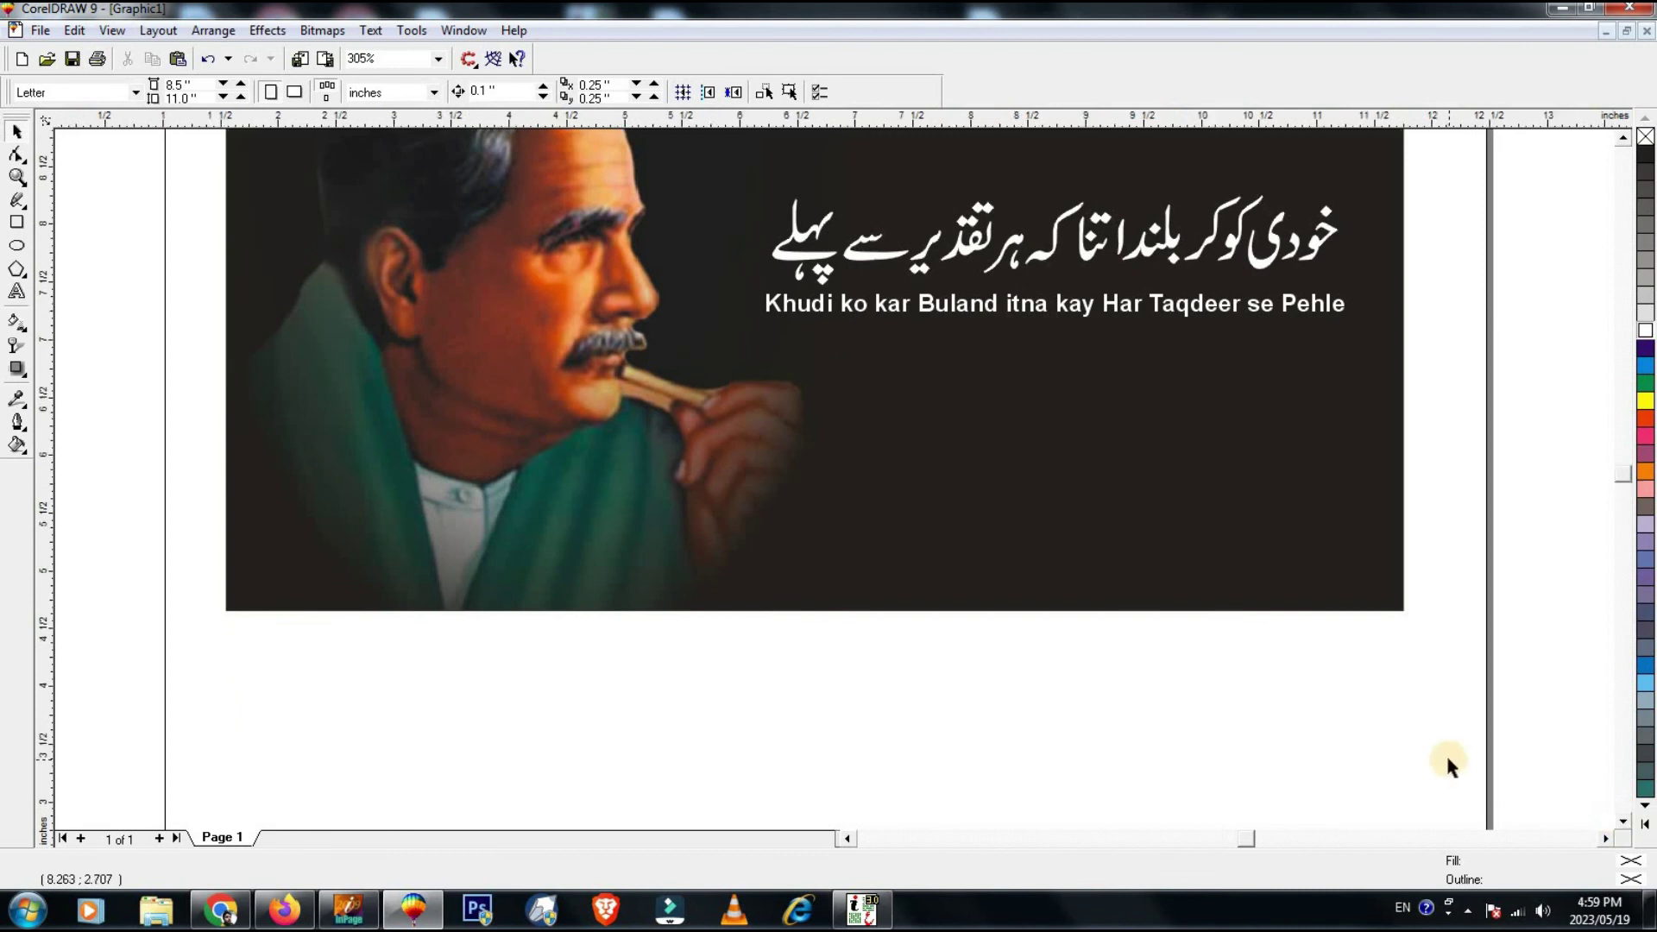
pyautogui.press('F4')
pyautogui.moveTo(1605, 669); pyautogui.dragTo(1113, 798)
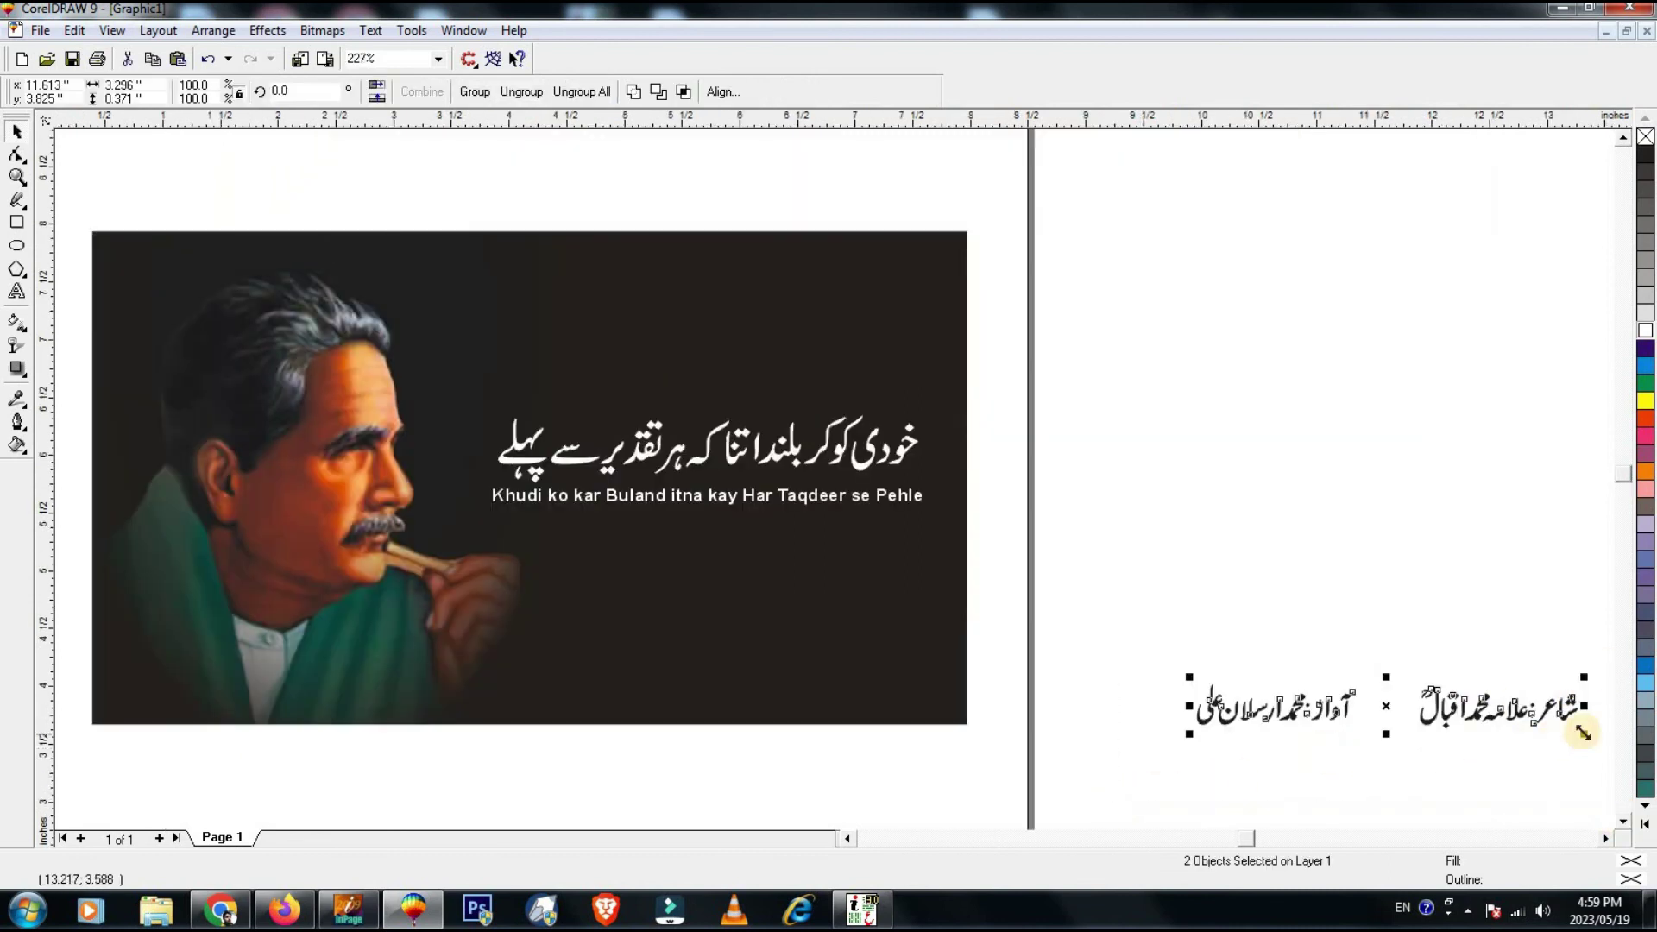
pyautogui.moveTo(1484, 738); pyautogui.dragTo(1421, 751)
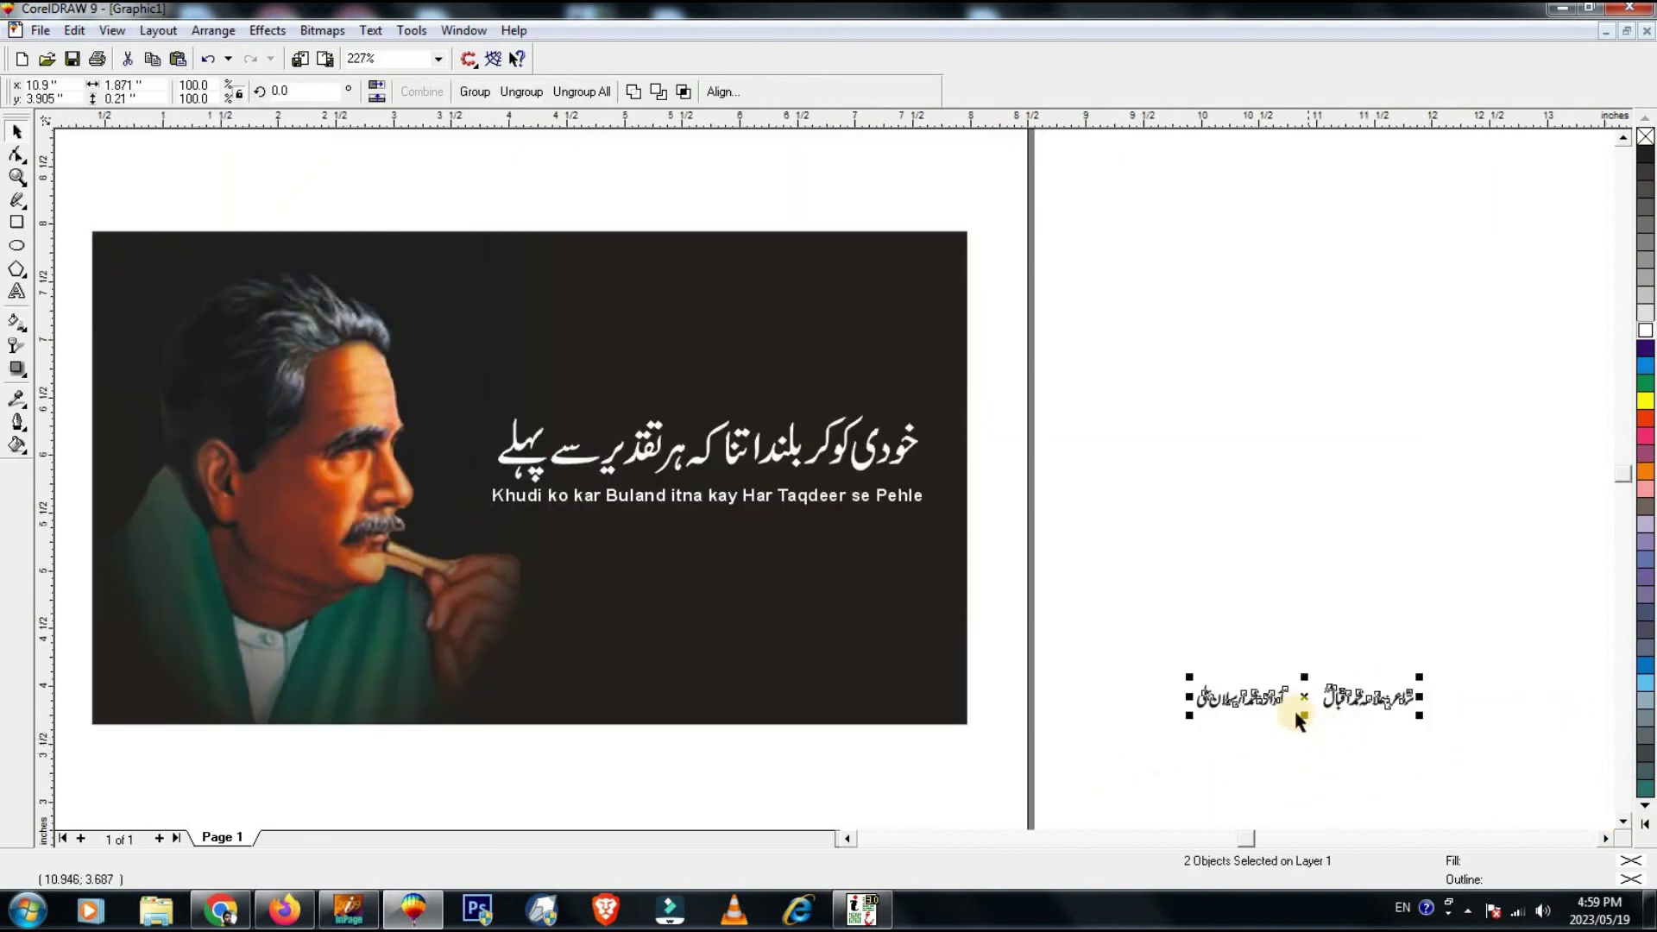
# Place both credit lines centred beneath the transliteration and fill them white.
pyautogui.moveTo(1308, 696); pyautogui.dragTo(711, 547)
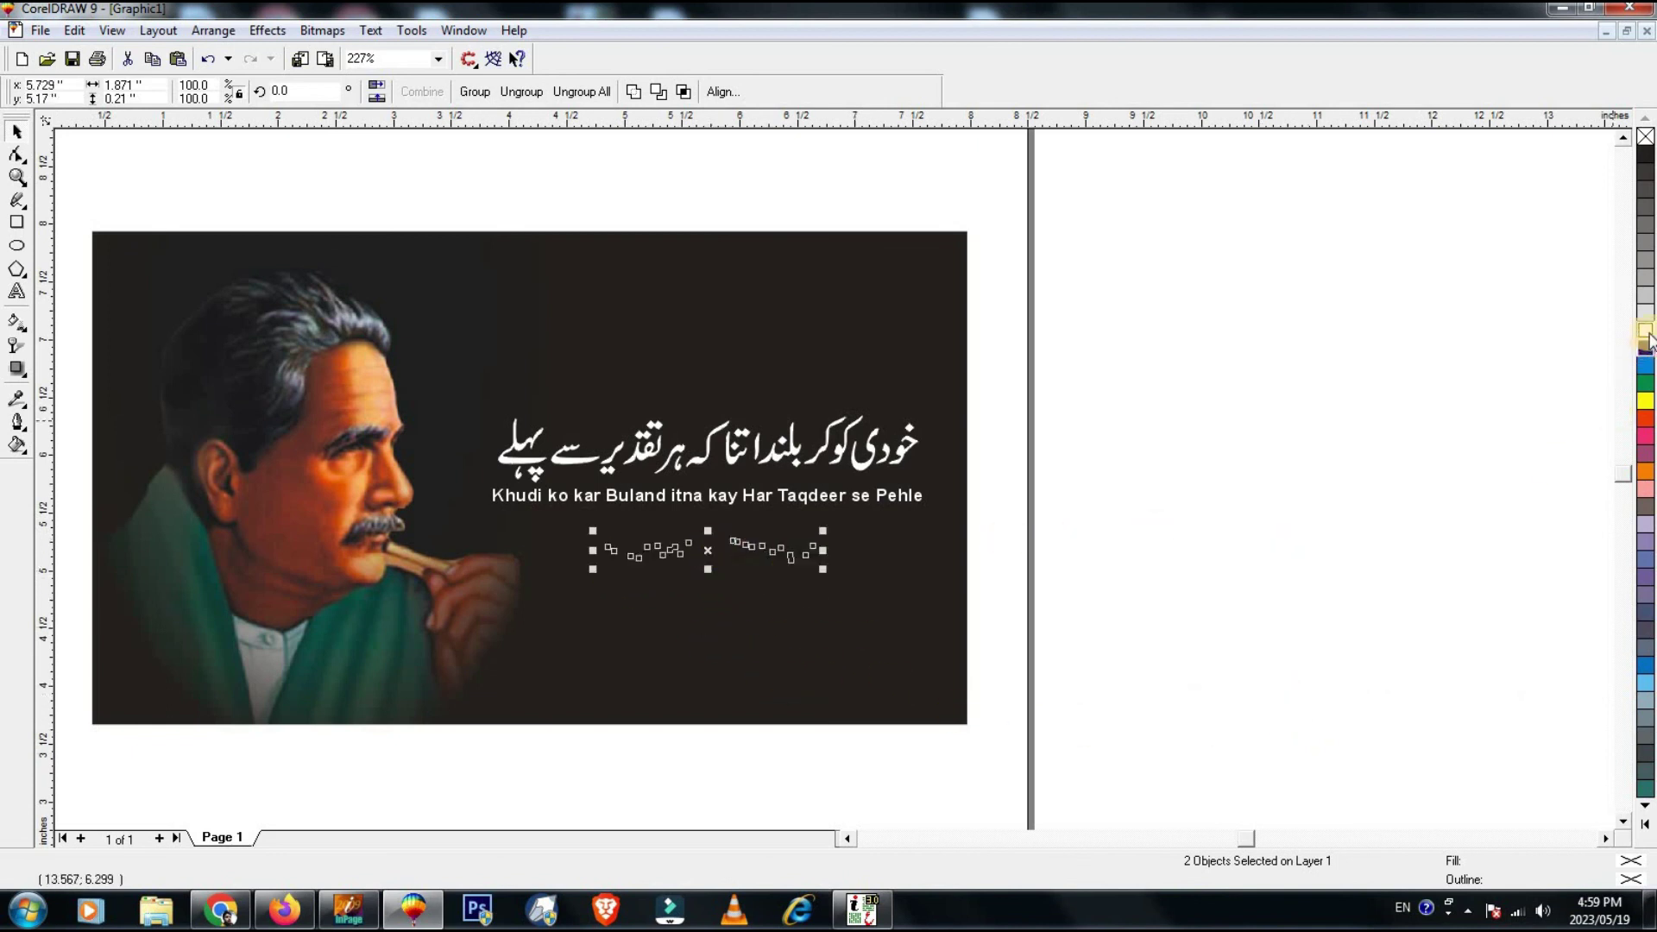
pyautogui.click(1374, 468)
pyautogui.press('F4')
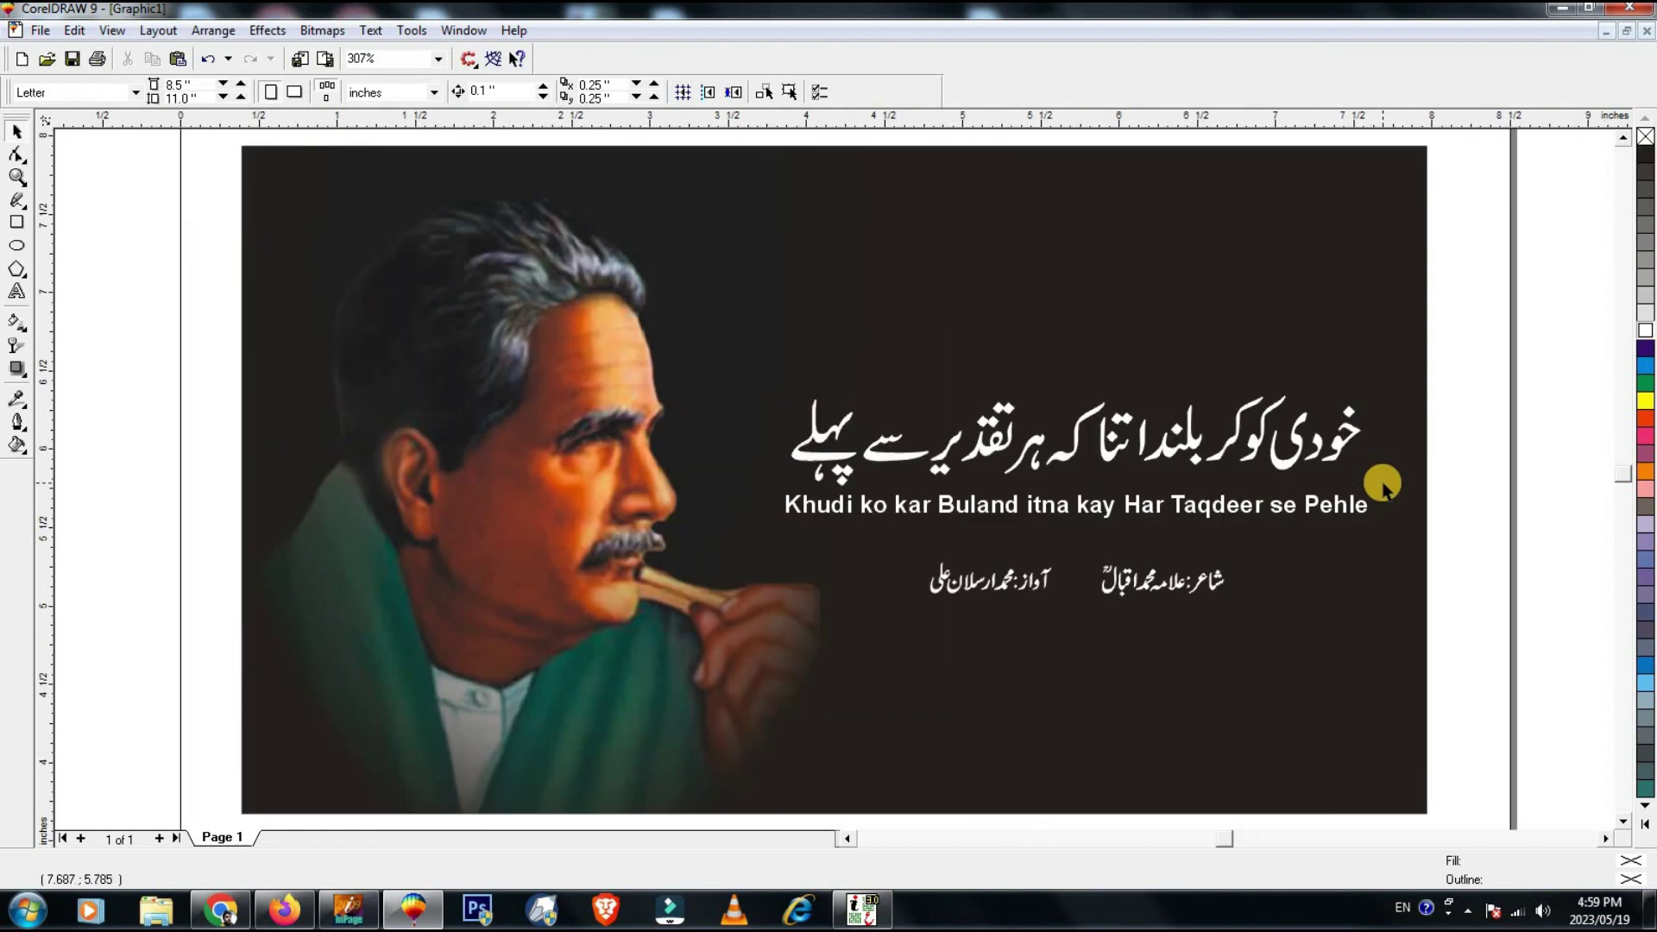